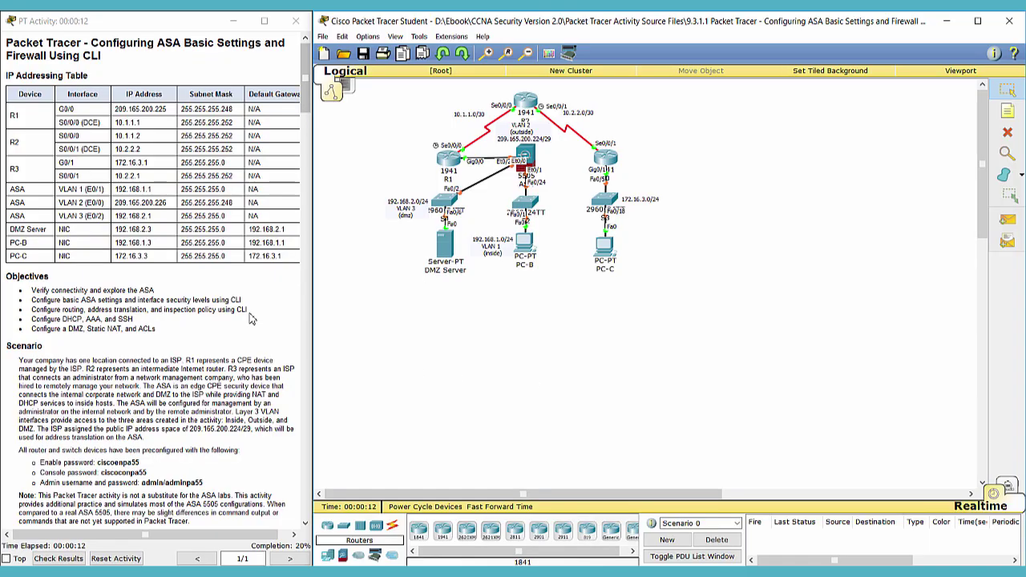
Step: Review the activity instructions' title, then return to the network topology
{"action": "left_click", "coordinate": [71, 90]}
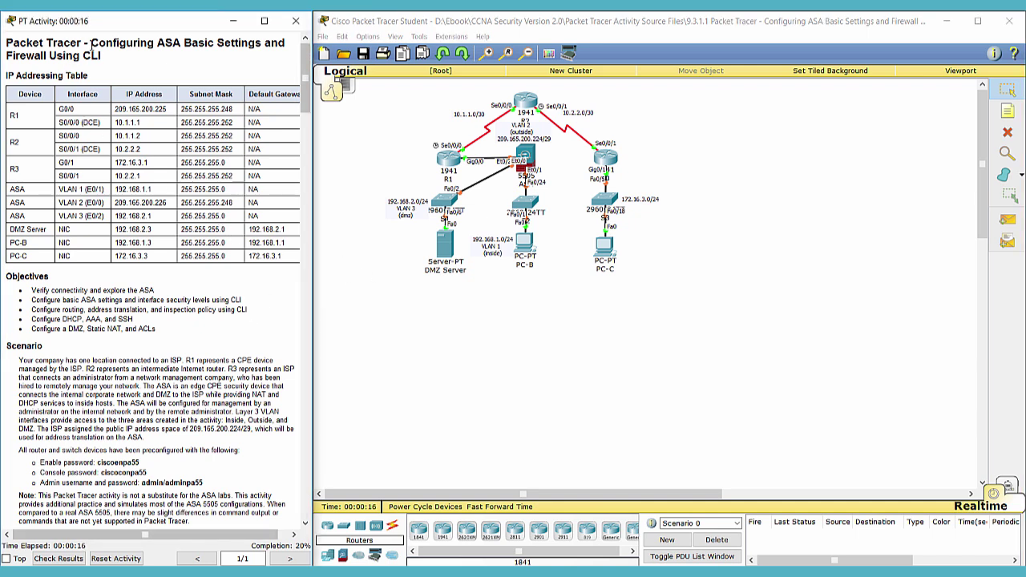
{"action": "left_click_drag", "start_coordinate": [91, 42], "coordinate": [50, 56]}
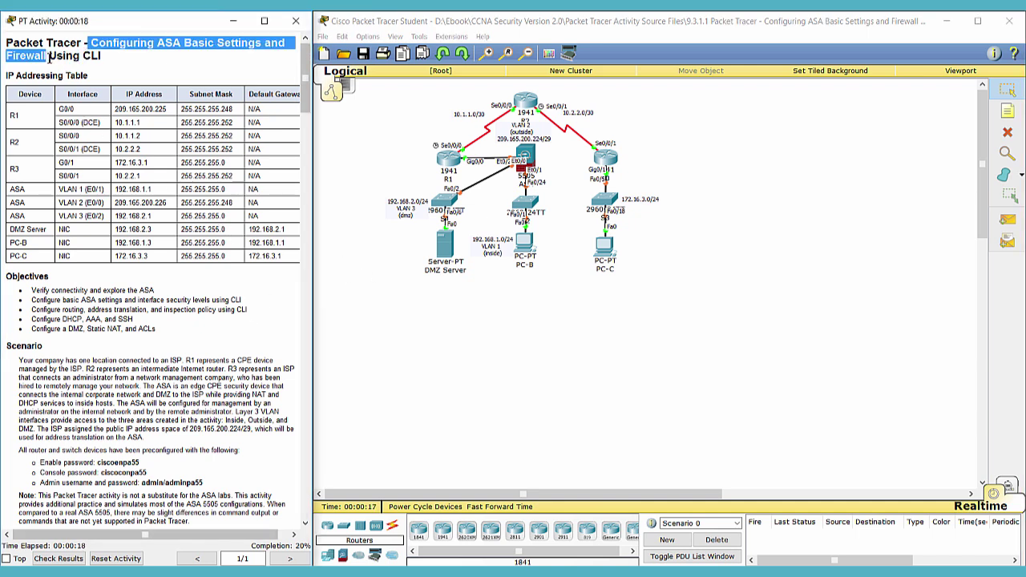
{"action": "left_click", "coordinate": [237, 177]}
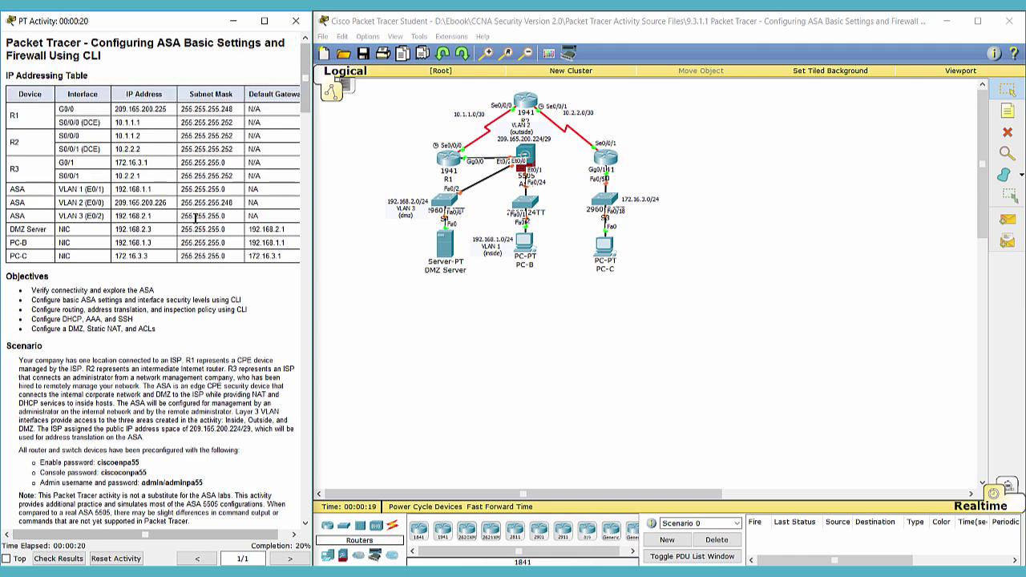
{"action": "left_click", "coordinate": [403, 307]}
Step: Highlight the topology: PC-B's network, R3/S3/PC-C, S1 with the DMZ Server, and routers R1–R3
{"action": "left_click_drag", "start_coordinate": [353, 329], "coordinate": [699, 96]}
{"action": "scroll", "coordinate": [699, 98], "scroll_direction": "up", "scroll_amount": 2}
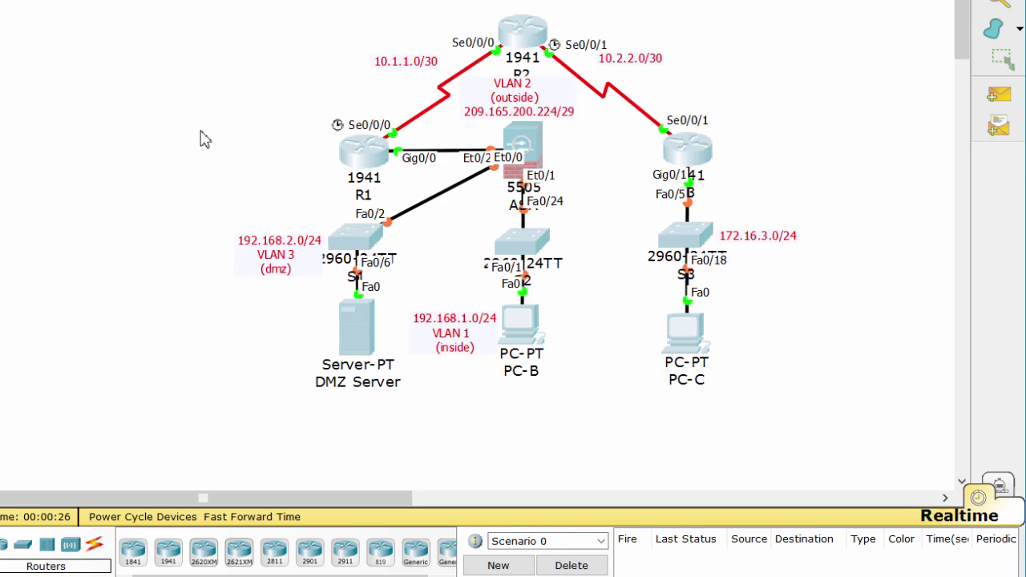
{"action": "left_click", "coordinate": [204, 136]}
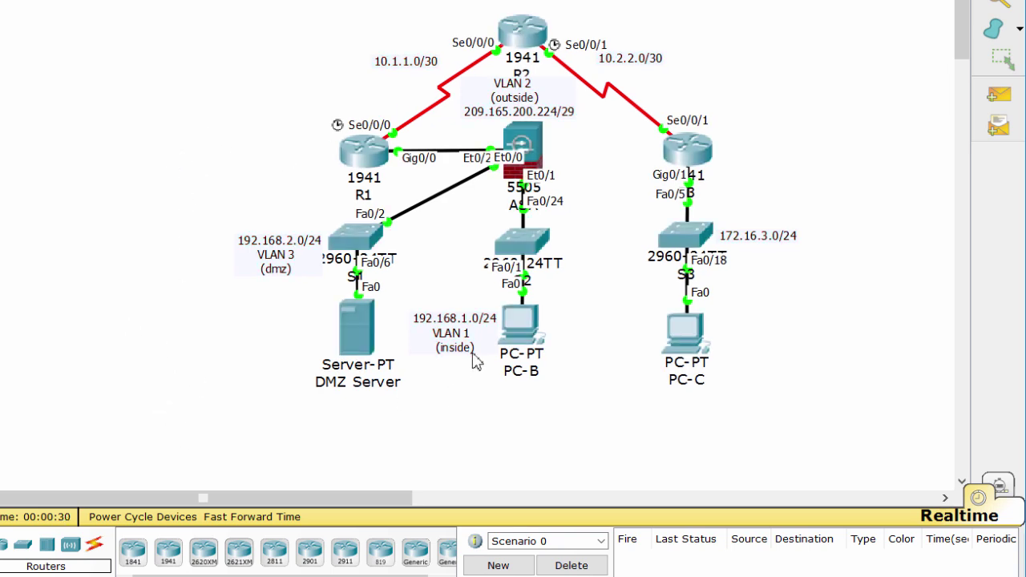
{"action": "left_click_drag", "start_coordinate": [461, 249], "coordinate": [650, 313]}
{"action": "left_click_drag", "start_coordinate": [628, 154], "coordinate": [736, 416]}
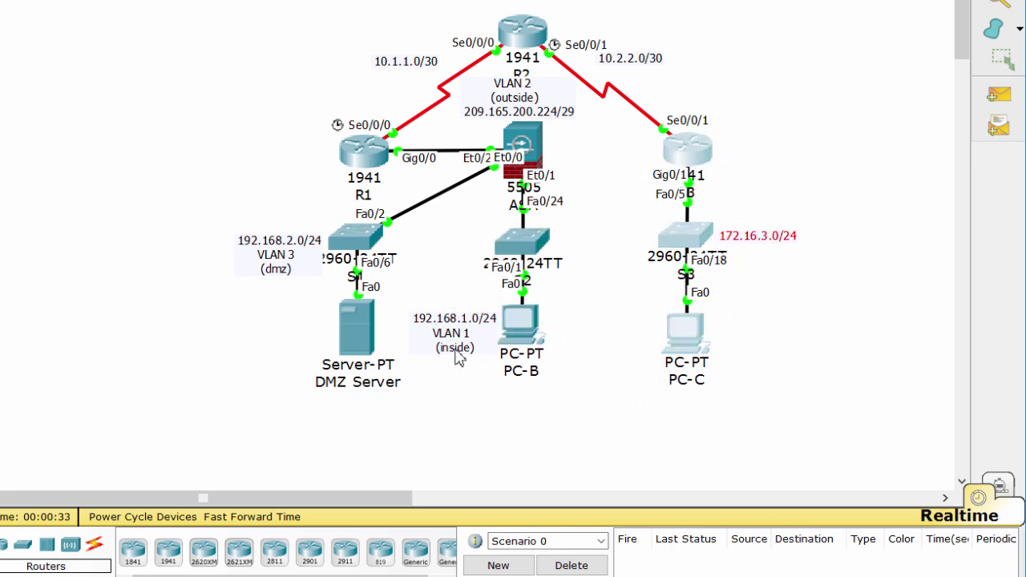
{"action": "left_click_drag", "start_coordinate": [224, 213], "coordinate": [412, 444]}
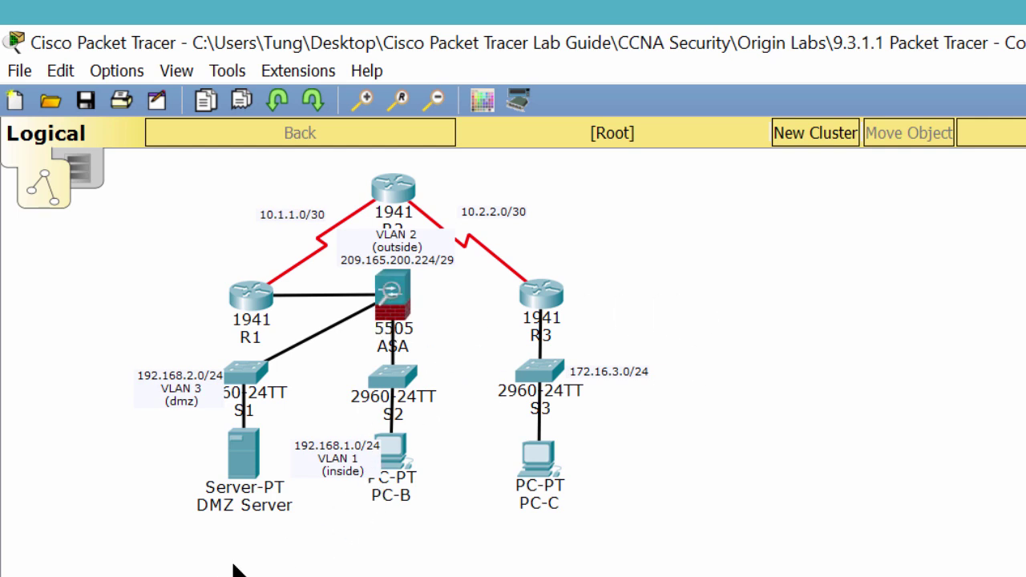
{"action": "left_click_drag", "start_coordinate": [212, 575], "coordinate": [389, 363]}
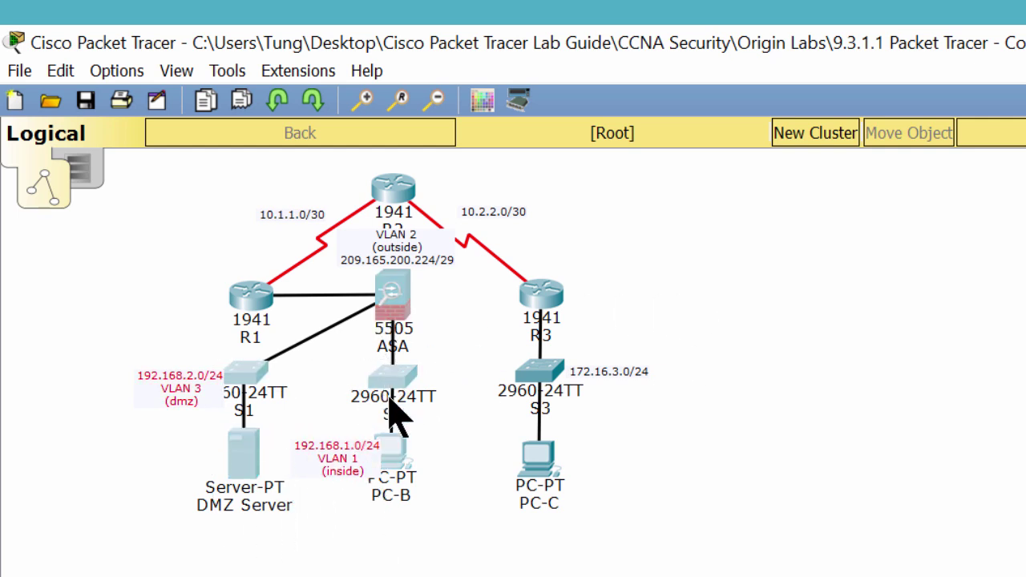
{"action": "left_click_drag", "start_coordinate": [176, 256], "coordinate": [284, 316]}
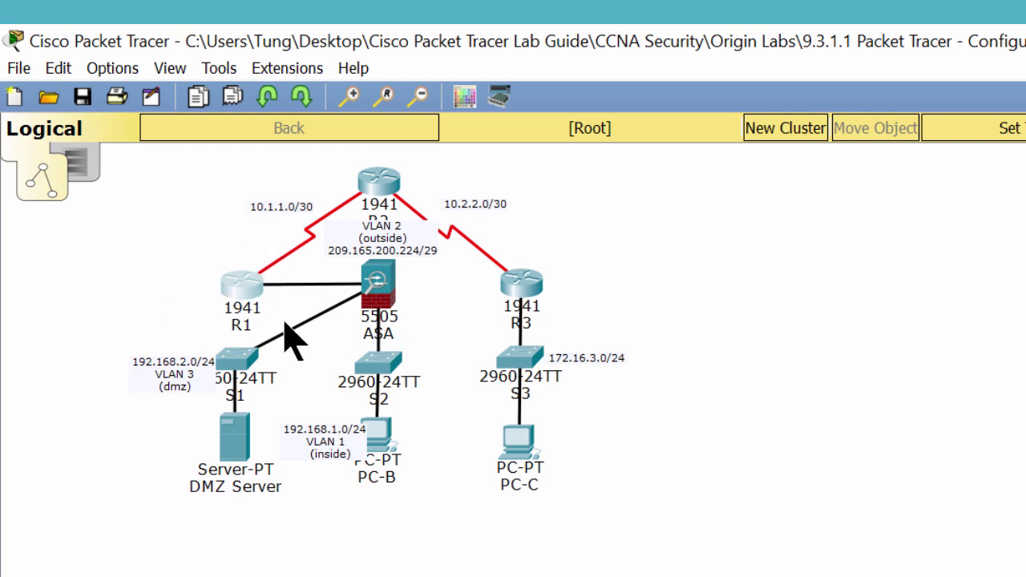
{"action": "left_click_drag", "start_coordinate": [425, 162], "coordinate": [338, 215]}
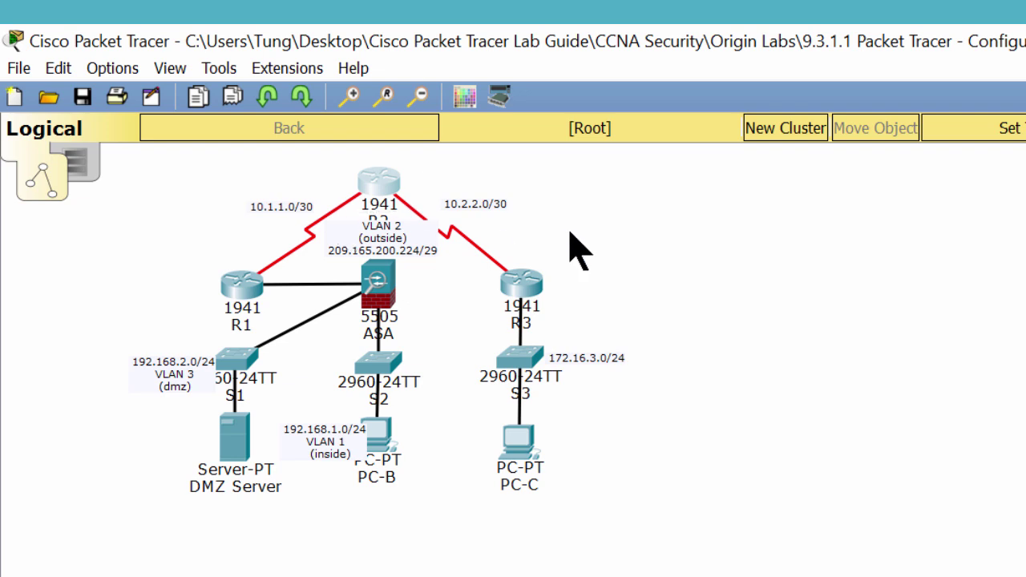
{"action": "left_click_drag", "start_coordinate": [583, 241], "coordinate": [457, 482]}
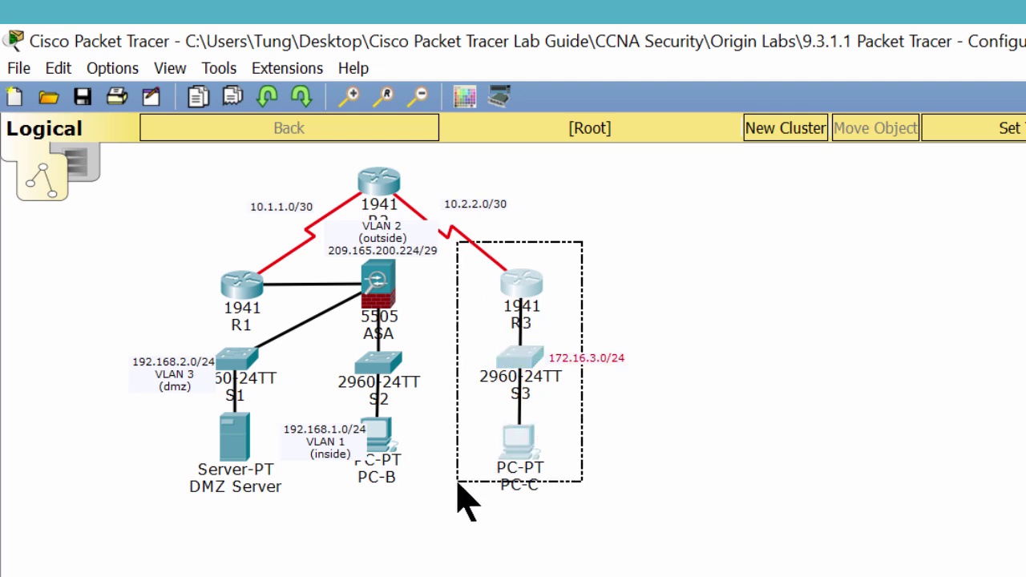
Step: Highlight the ASA firewall and the S1/DMZ Server, S2/PC-B and S3/PC-C groups
{"action": "left_click_drag", "start_coordinate": [457, 482], "coordinate": [458, 482]}
{"action": "left_click_drag", "start_coordinate": [435, 272], "coordinate": [336, 326]}
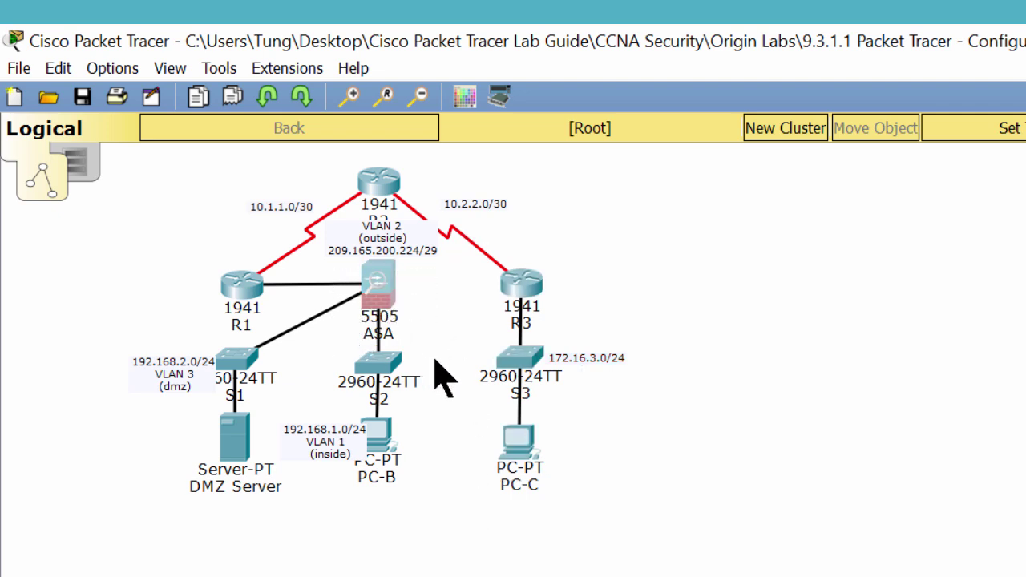
{"action": "left_click_drag", "start_coordinate": [335, 535], "coordinate": [405, 365]}
{"action": "left_click_drag", "start_coordinate": [169, 525], "coordinate": [273, 367]}
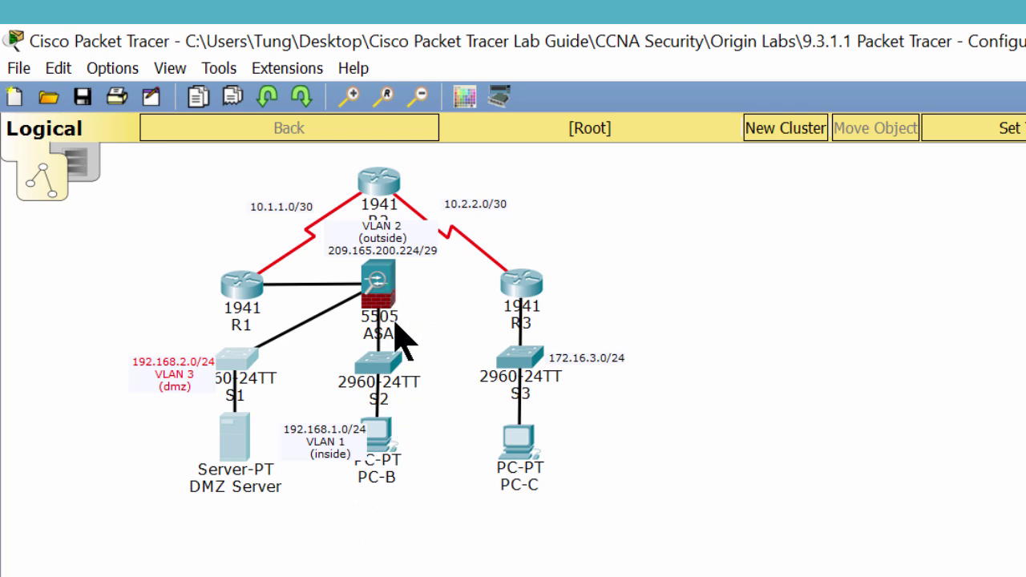
{"action": "mouse_move", "coordinate": [397, 327]}
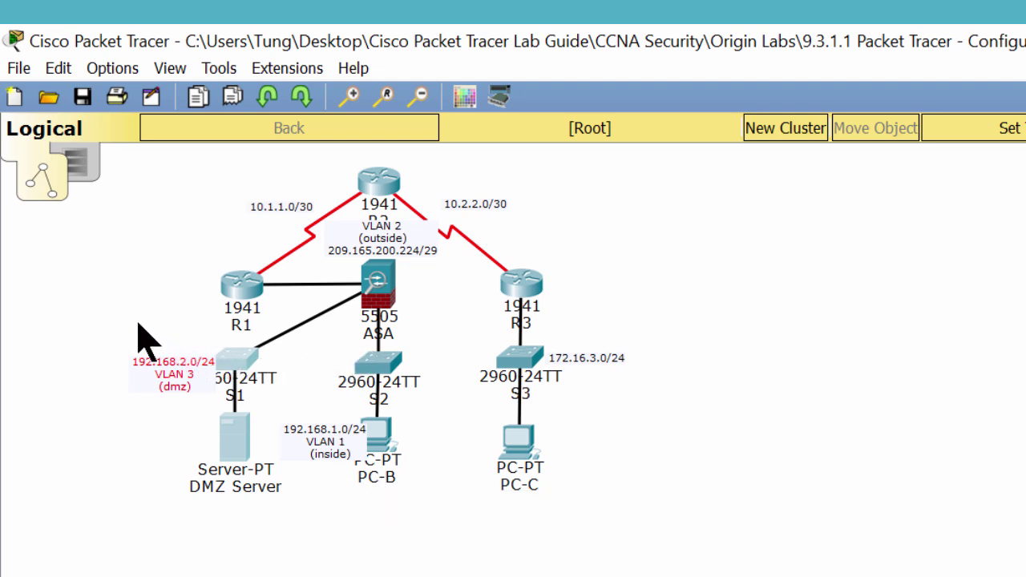
{"action": "left_click_drag", "start_coordinate": [137, 322], "coordinate": [269, 481]}
{"action": "left_click_drag", "start_coordinate": [373, 531], "coordinate": [388, 410]}
{"action": "left_click_drag", "start_coordinate": [453, 490], "coordinate": [562, 340]}
{"action": "left_click_drag", "start_coordinate": [204, 498], "coordinate": [292, 384]}
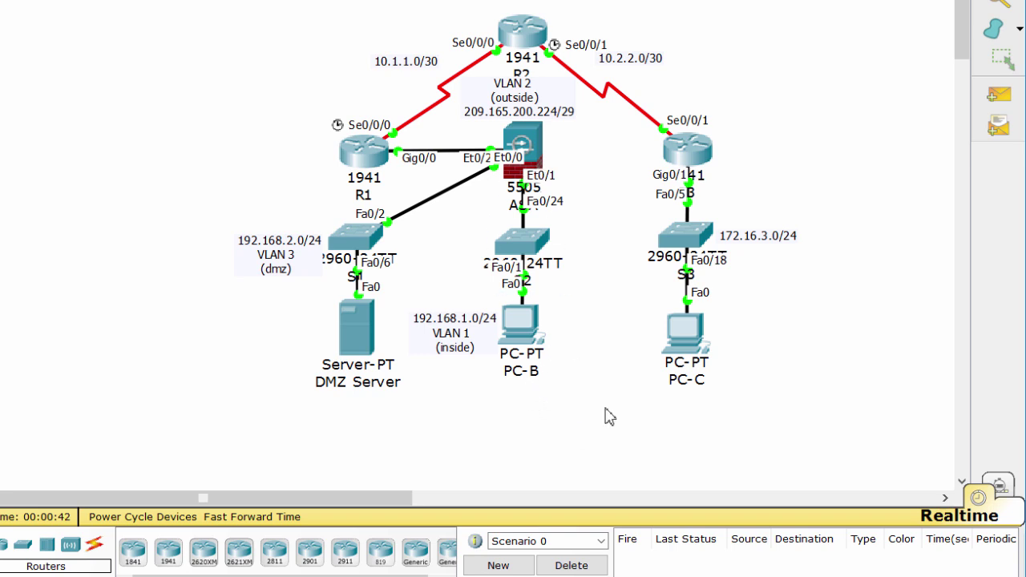
Step: Ping R3 and R2 from PC-C with simple PDUs, then delete the results
{"action": "left_click", "coordinate": [999, 95]}
{"action": "left_click", "coordinate": [687, 333]}
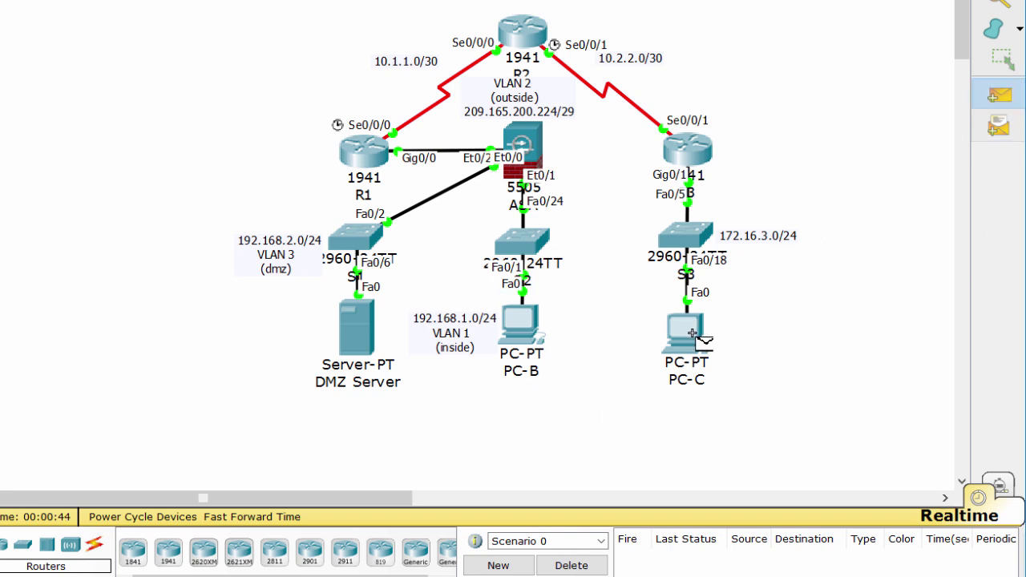
{"action": "left_click", "coordinate": [688, 152]}
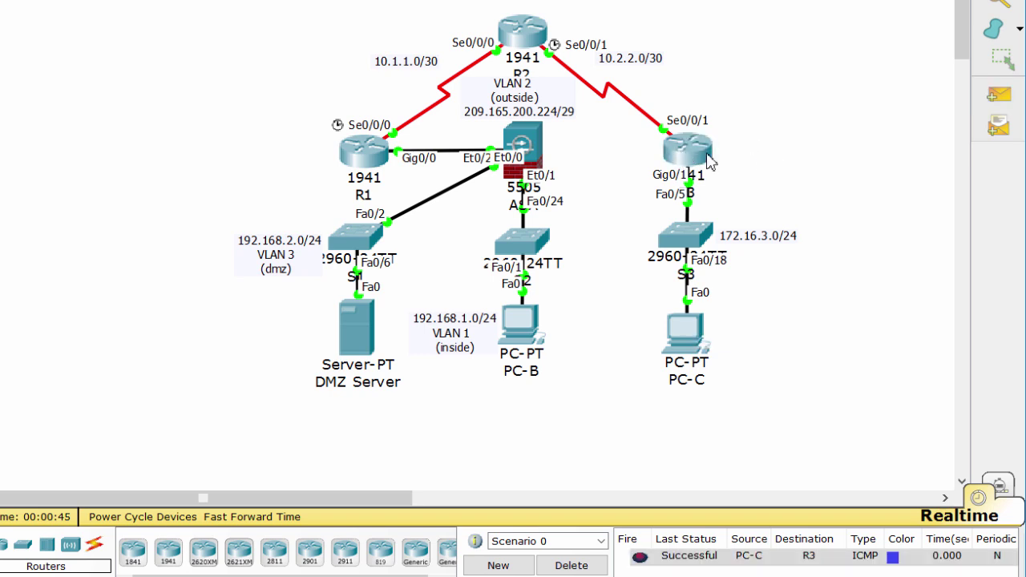
{"action": "left_click", "coordinate": [689, 329]}
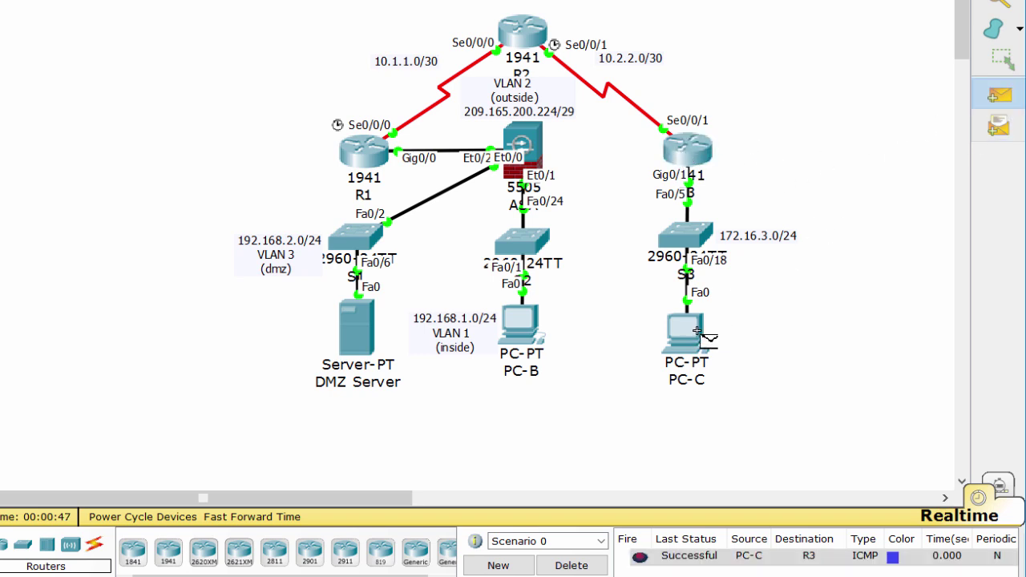
{"action": "left_click", "coordinate": [542, 34]}
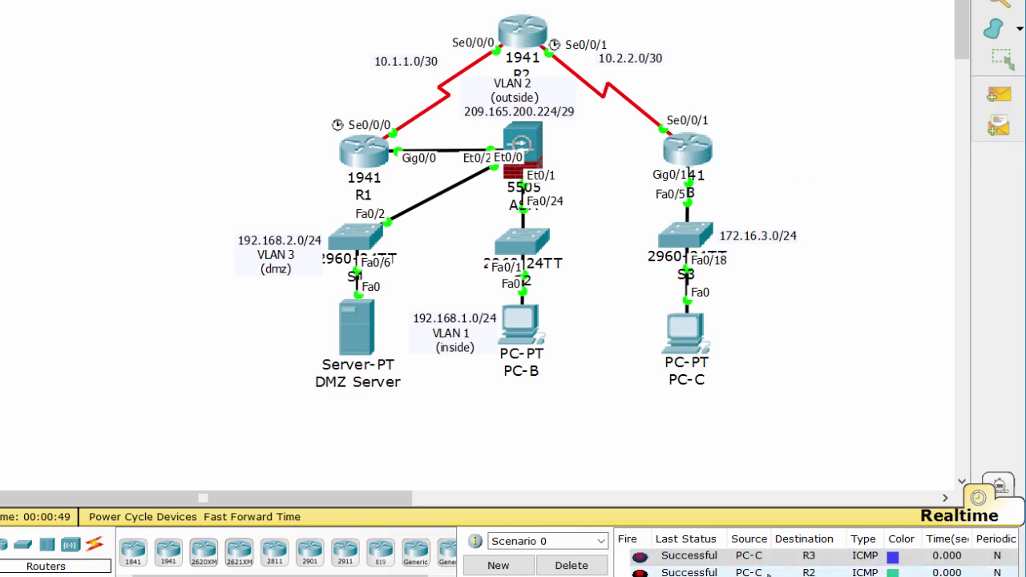
{"action": "left_click", "coordinate": [571, 566]}
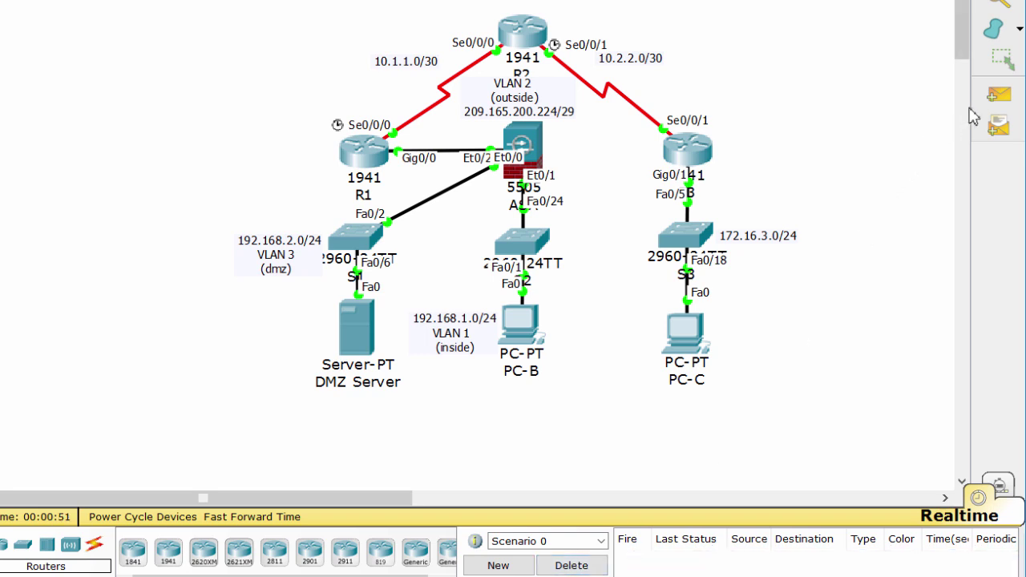
Step: Ping R1 from PC-C and delete the result
{"action": "left_click", "coordinate": [999, 95]}
{"action": "left_click", "coordinate": [686, 335]}
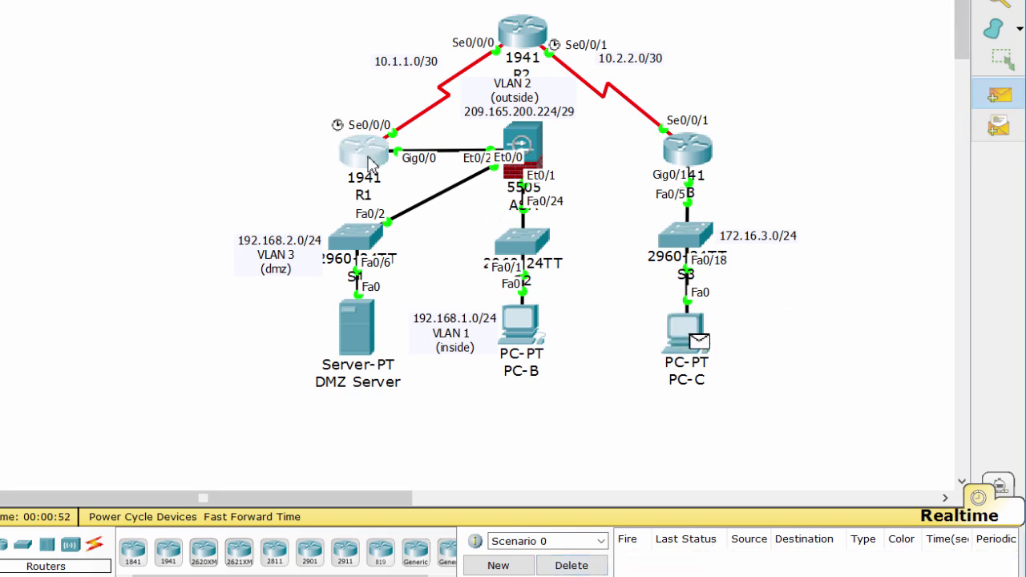
{"action": "left_click", "coordinate": [364, 153]}
{"action": "left_click", "coordinate": [594, 566]}
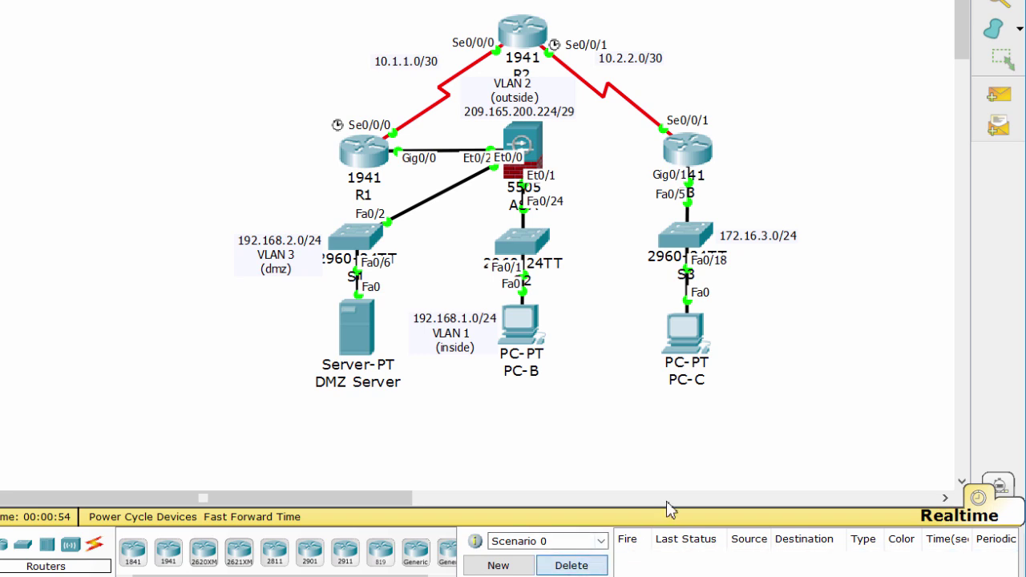
Step: Ping PC-B and the DMZ Server from PC-C, see both fail, and delete the results
{"action": "left_click", "coordinate": [1012, 104]}
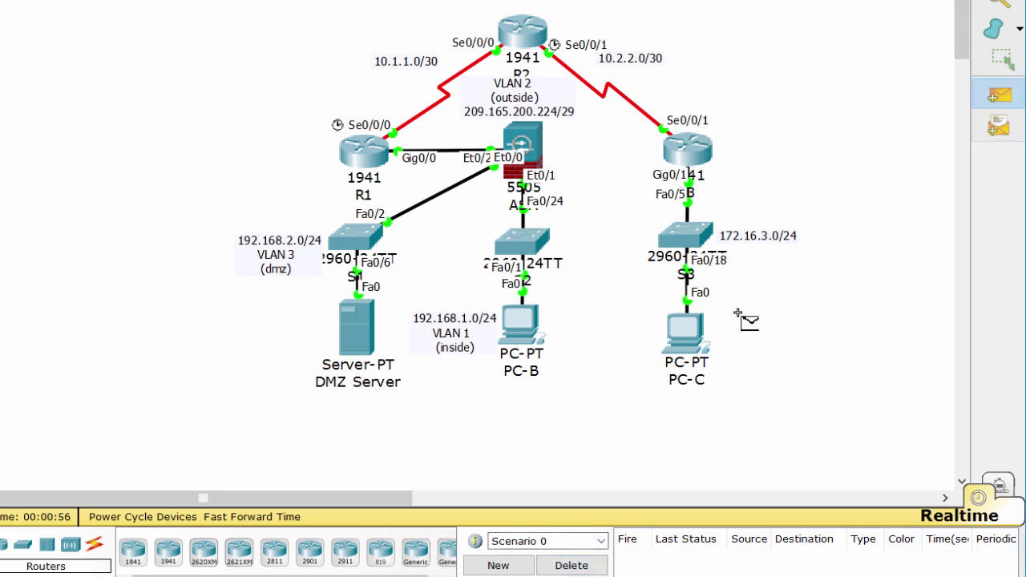
{"action": "left_click", "coordinate": [696, 339]}
{"action": "left_click", "coordinate": [529, 325]}
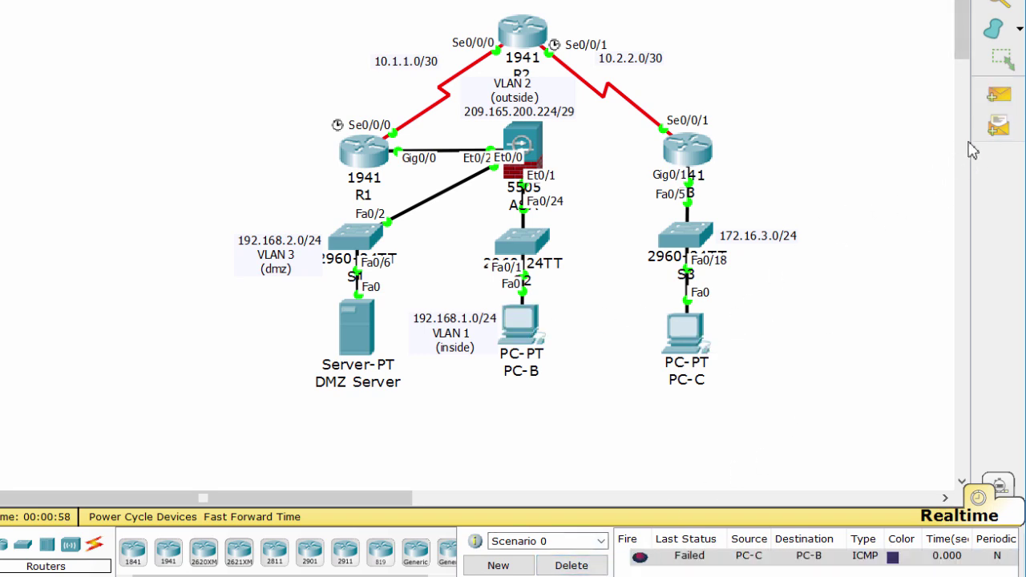
{"action": "left_click", "coordinate": [999, 97]}
{"action": "left_click", "coordinate": [690, 325]}
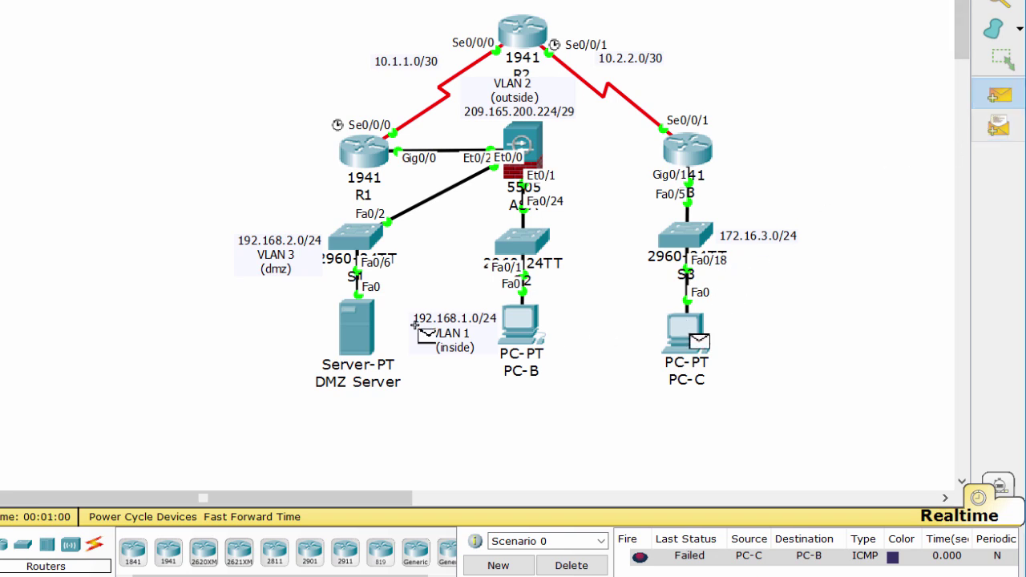
{"action": "left_click", "coordinate": [373, 325]}
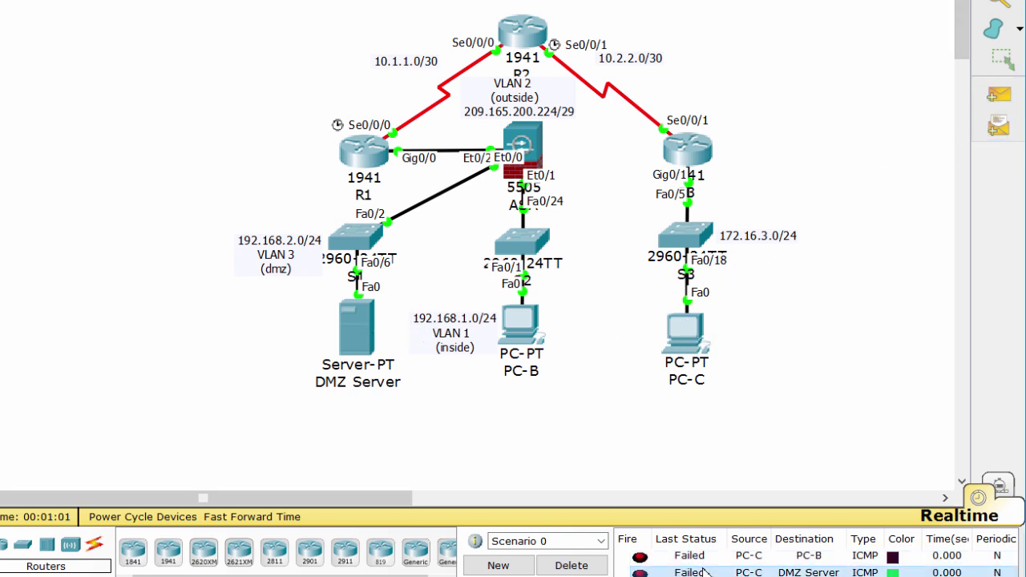
{"action": "left_click", "coordinate": [591, 566]}
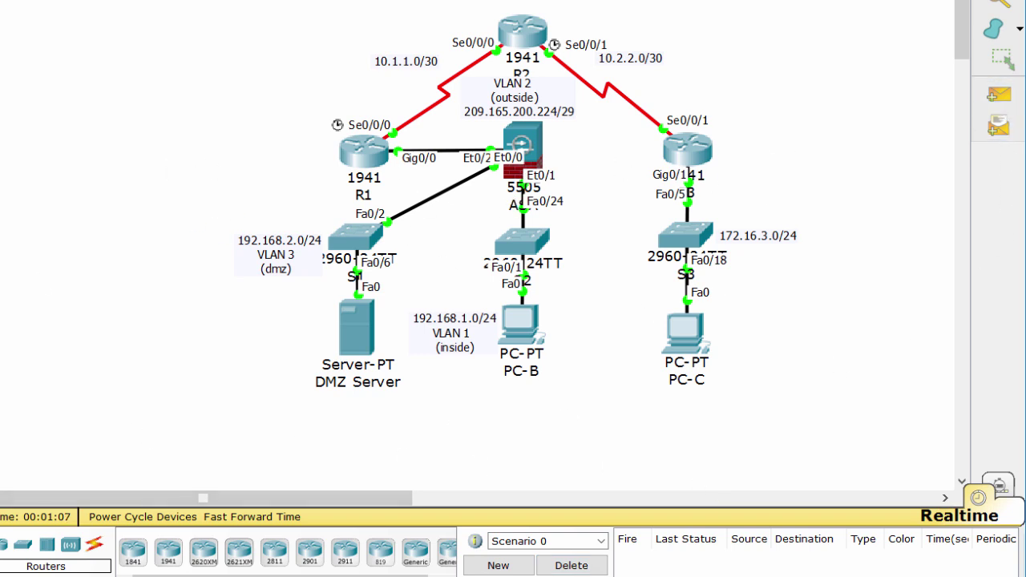
Step: On the ASA console, enter privileged mode with en and run show version
{"action": "left_click", "coordinate": [541, 147]}
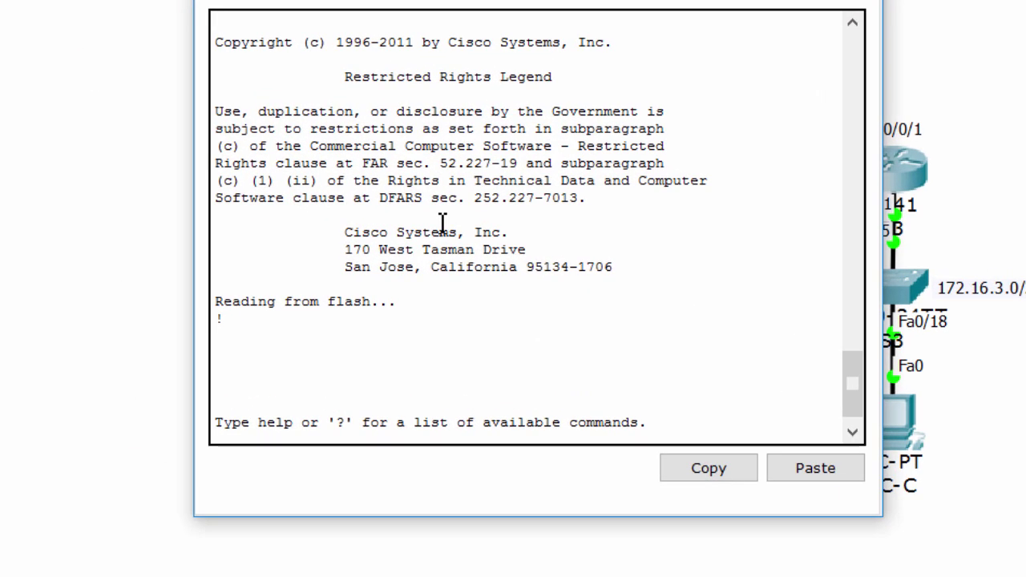
{"action": "key", "text": "Return"}
{"action": "type", "text": "en"}
{"action": "key", "text": "Return"}
{"action": "key", "text": "Return"}
{"action": "key", "text": "Return"}
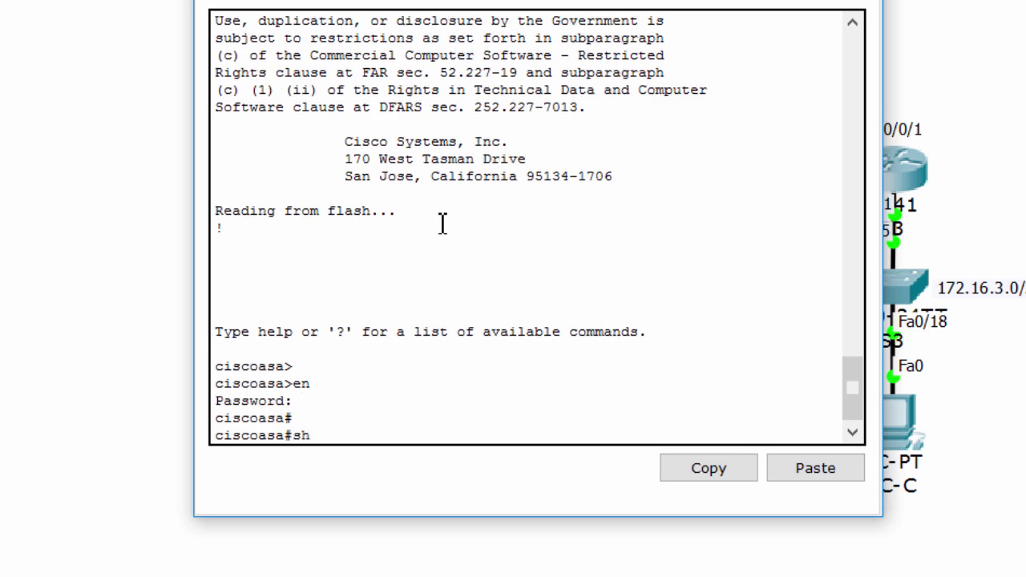
{"action": "type", "text": "show version"}
{"action": "key", "text": "Return"}
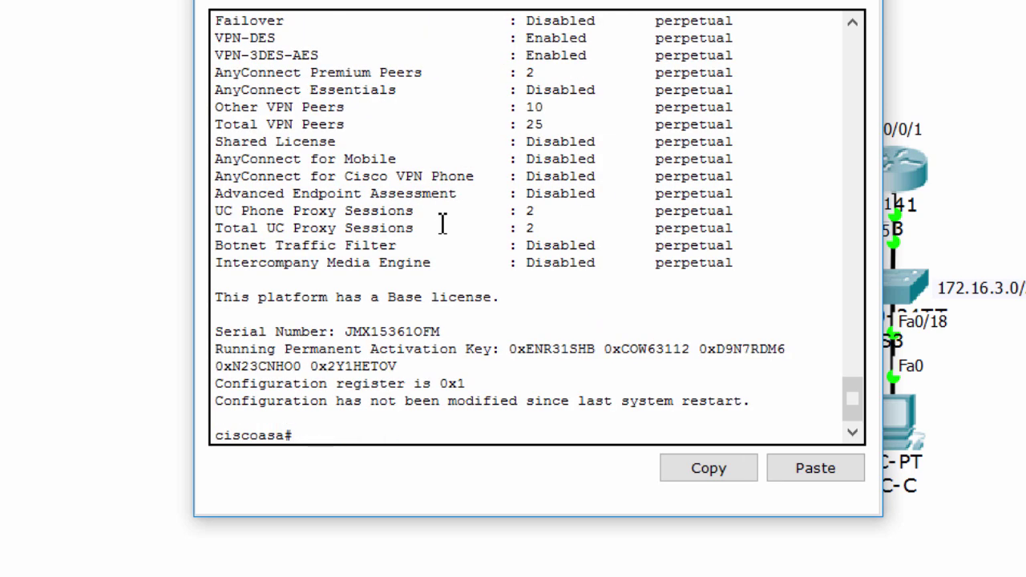
Step: Highlight the ASA software version 8.4 and the Device Manager version lines
{"action": "scroll", "coordinate": [443, 223], "scroll_direction": "up", "scroll_amount": 20}
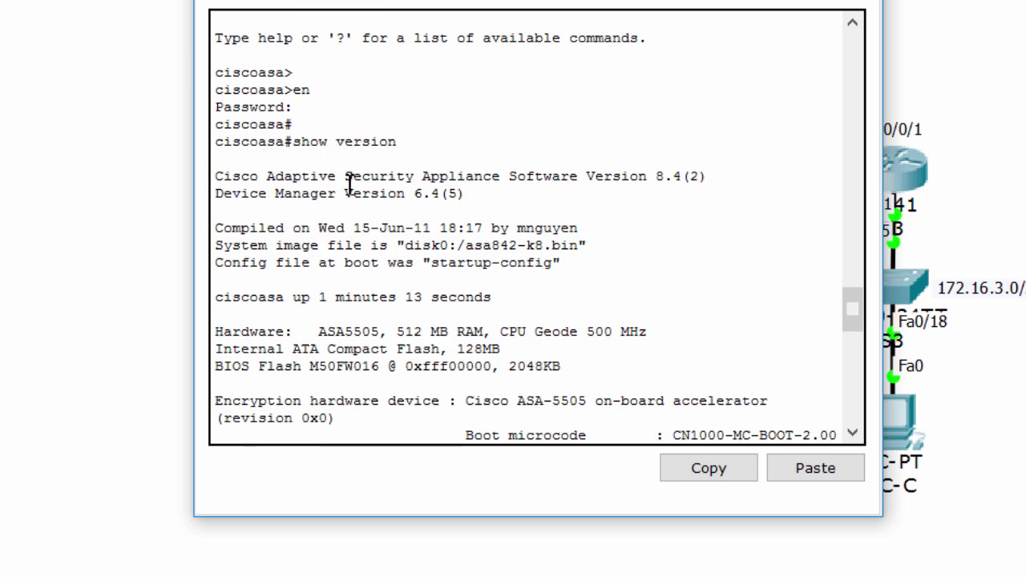
{"action": "left_click_drag", "start_coordinate": [270, 178], "coordinate": [728, 184]}
{"action": "left_click", "coordinate": [673, 183]}
{"action": "left_click_drag", "start_coordinate": [648, 177], "coordinate": [687, 176]}
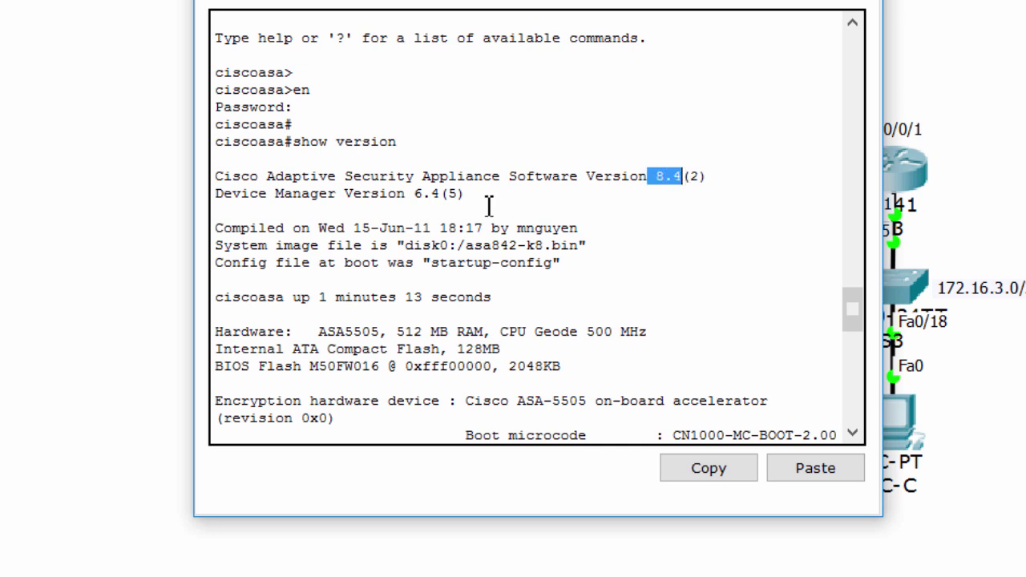
{"action": "left_click_drag", "start_coordinate": [216, 195], "coordinate": [494, 197]}
{"action": "left_click", "coordinate": [503, 318]}
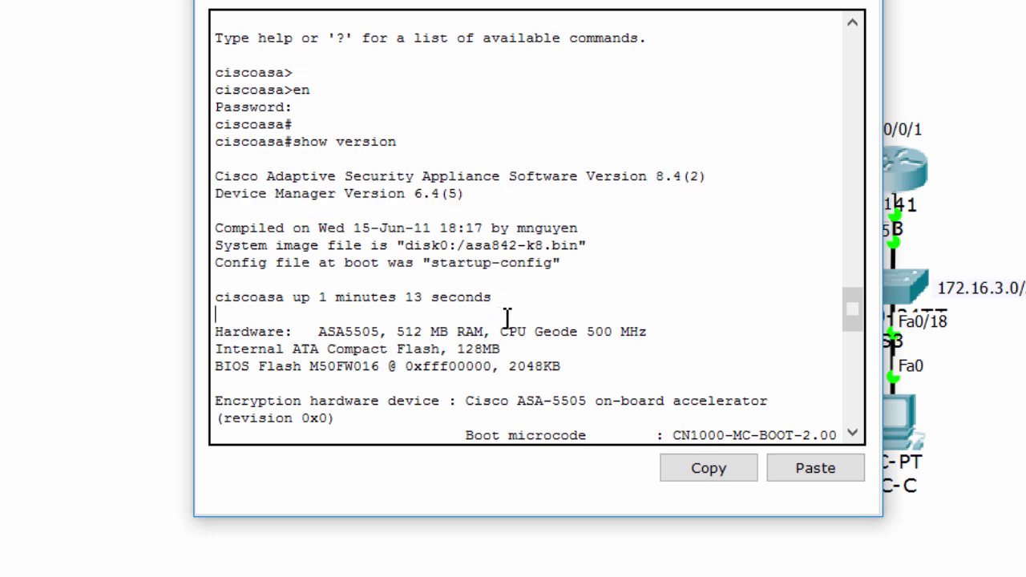
Step: Scroll through the licensed features and highlight the Base license note
{"action": "scroll", "coordinate": [507, 318], "scroll_direction": "down", "scroll_amount": 4}
{"action": "scroll", "coordinate": [507, 318], "scroll_direction": "down", "scroll_amount": 4}
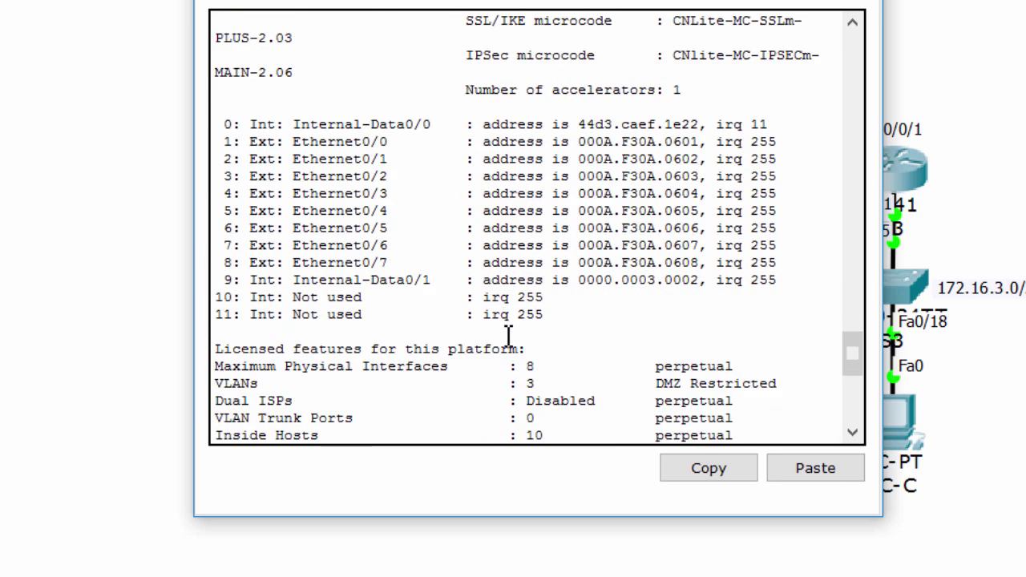
{"action": "left_click_drag", "start_coordinate": [554, 350], "coordinate": [215, 351]}
{"action": "scroll", "coordinate": [224, 337], "scroll_direction": "down", "scroll_amount": 2}
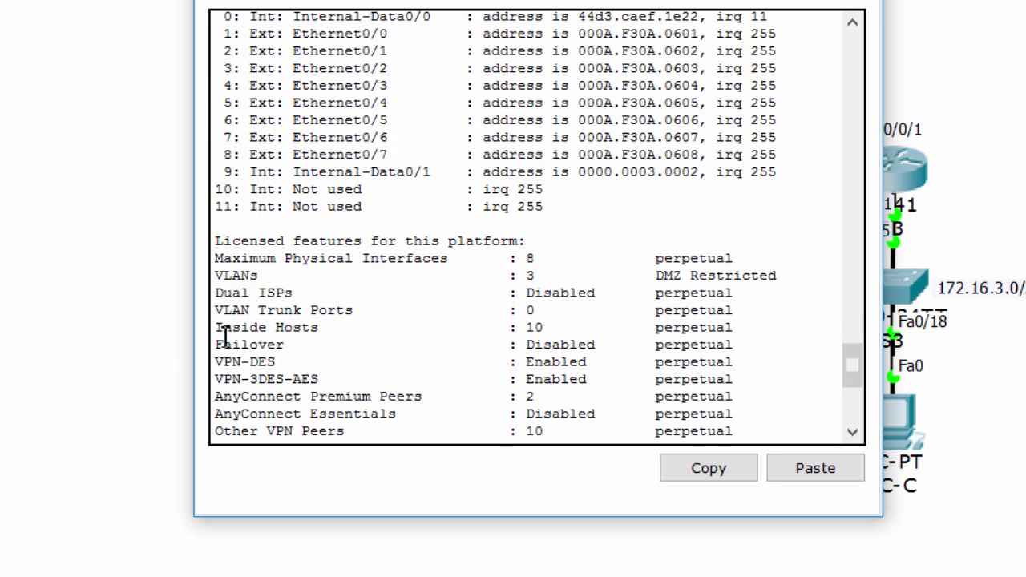
{"action": "scroll", "coordinate": [305, 276], "scroll_direction": "down", "scroll_amount": 2}
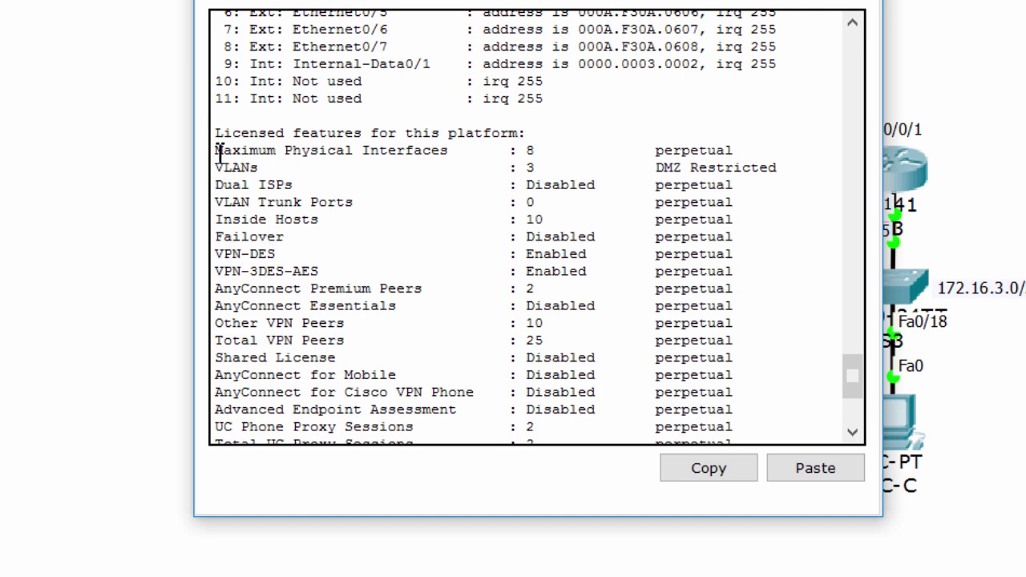
{"action": "scroll", "coordinate": [228, 159], "scroll_direction": "down", "scroll_amount": 4}
{"action": "left_click_drag", "start_coordinate": [747, 249], "coordinate": [755, 260]}
{"action": "scroll", "coordinate": [755, 261], "scroll_direction": "up", "scroll_amount": 2}
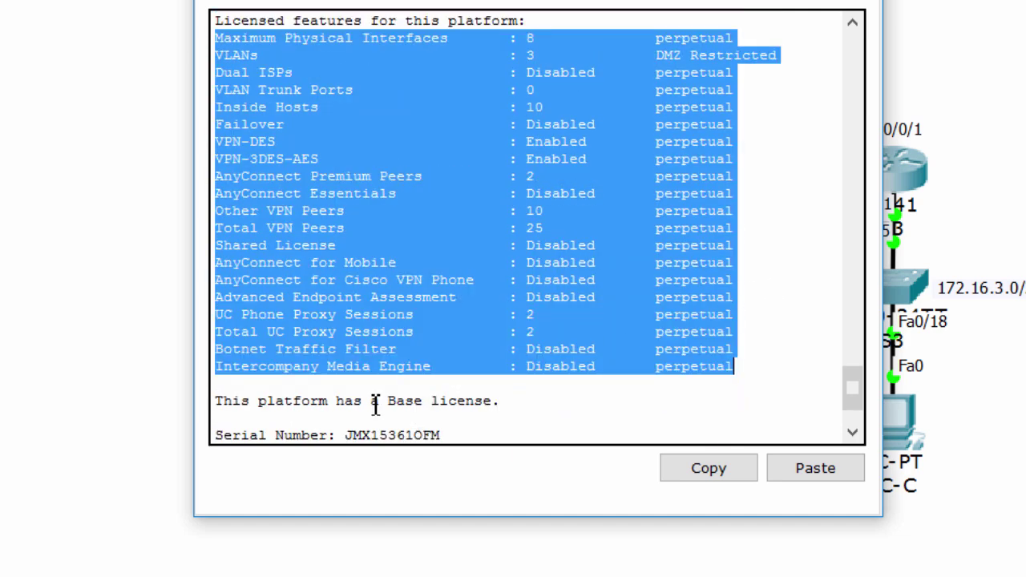
{"action": "left_click_drag", "start_coordinate": [391, 403], "coordinate": [503, 408]}
{"action": "scroll", "coordinate": [546, 401], "scroll_direction": "down", "scroll_amount": 2}
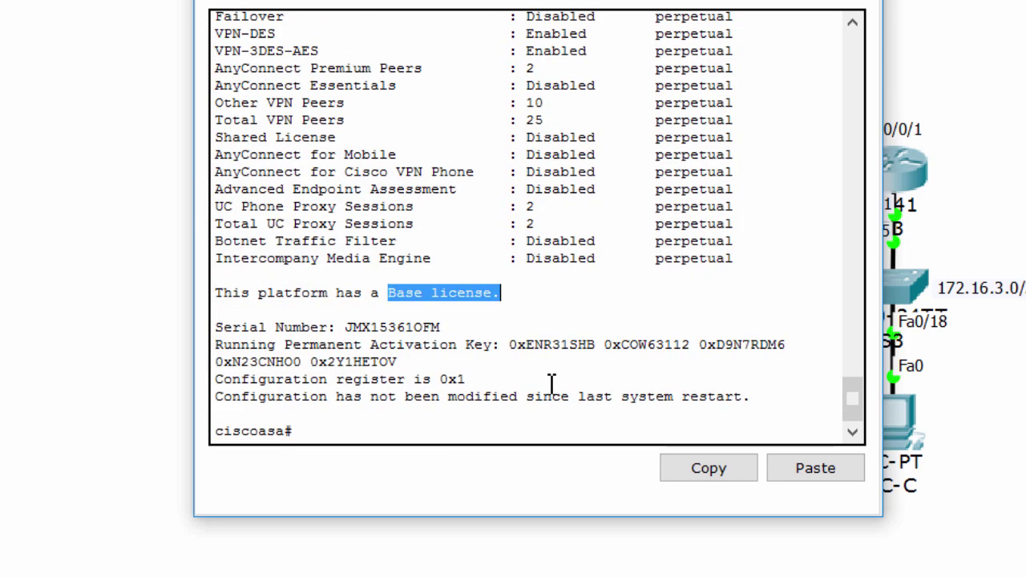
{"action": "left_click", "coordinate": [437, 417]}
Step: Run show file system and highlight the disk0: and flash: prefixes
{"action": "key", "text": "Return"}
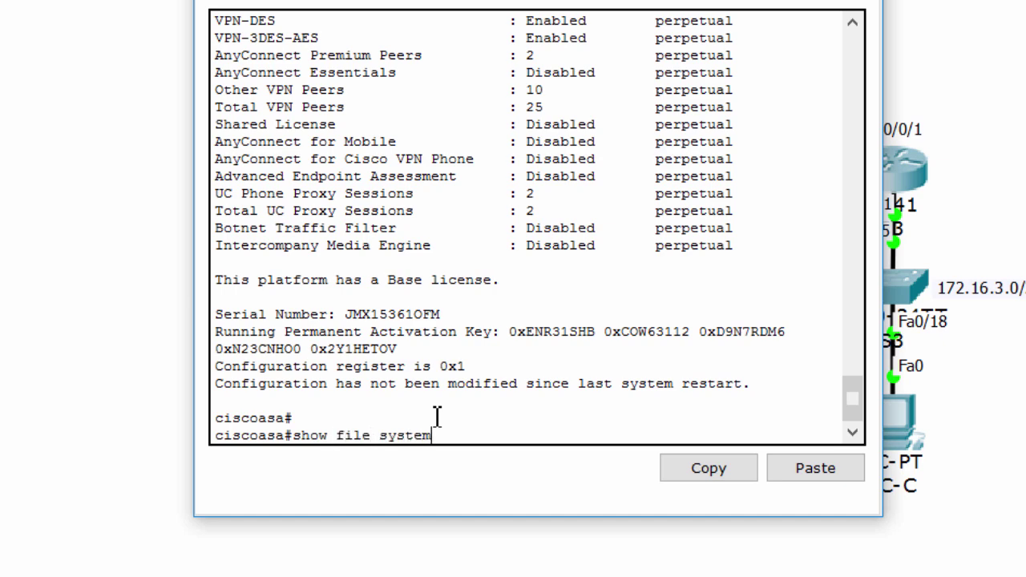
{"action": "key", "text": "Return"}
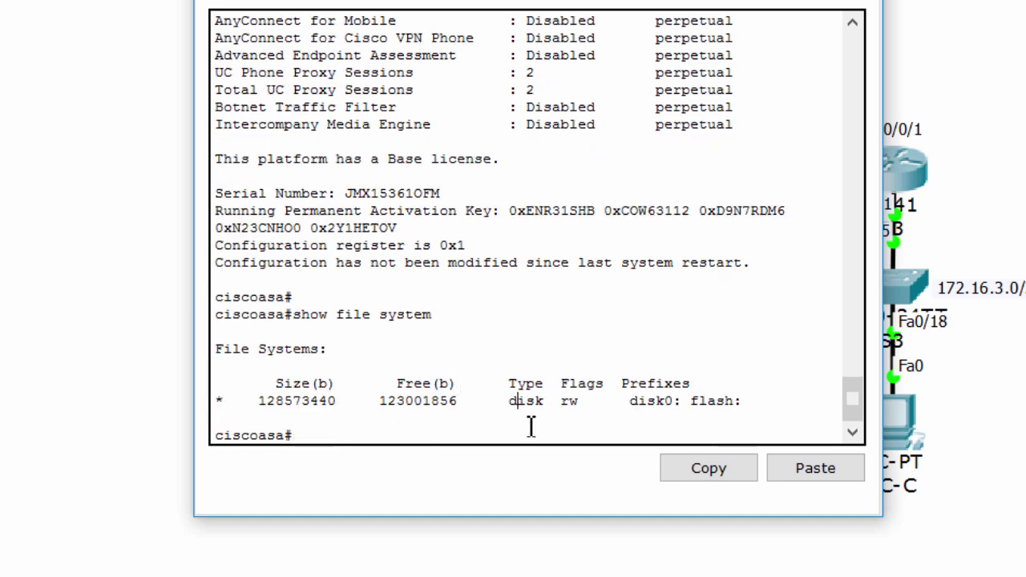
{"action": "left_click_drag", "start_coordinate": [623, 401], "coordinate": [753, 403]}
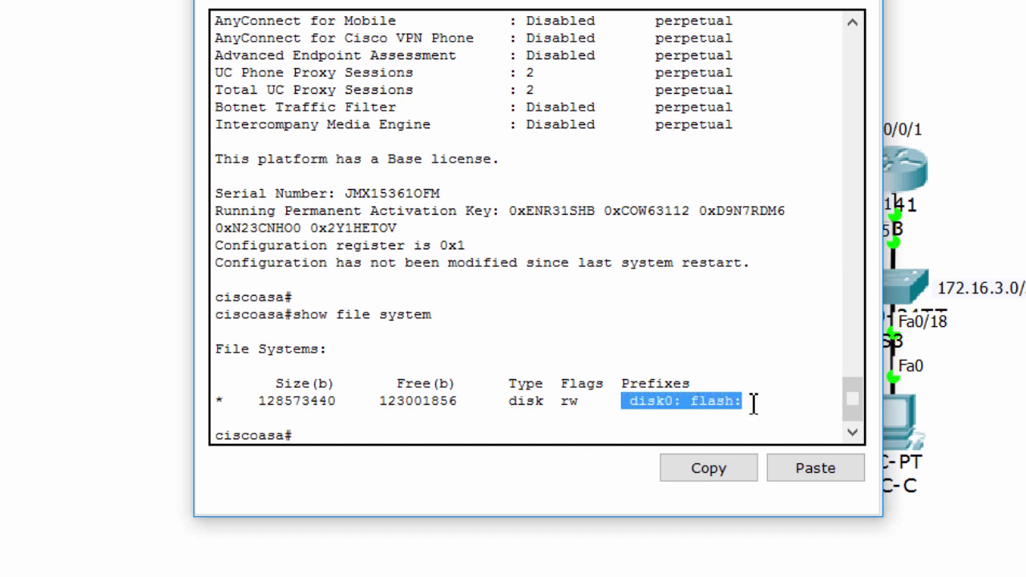
{"action": "left_click", "coordinate": [396, 437]}
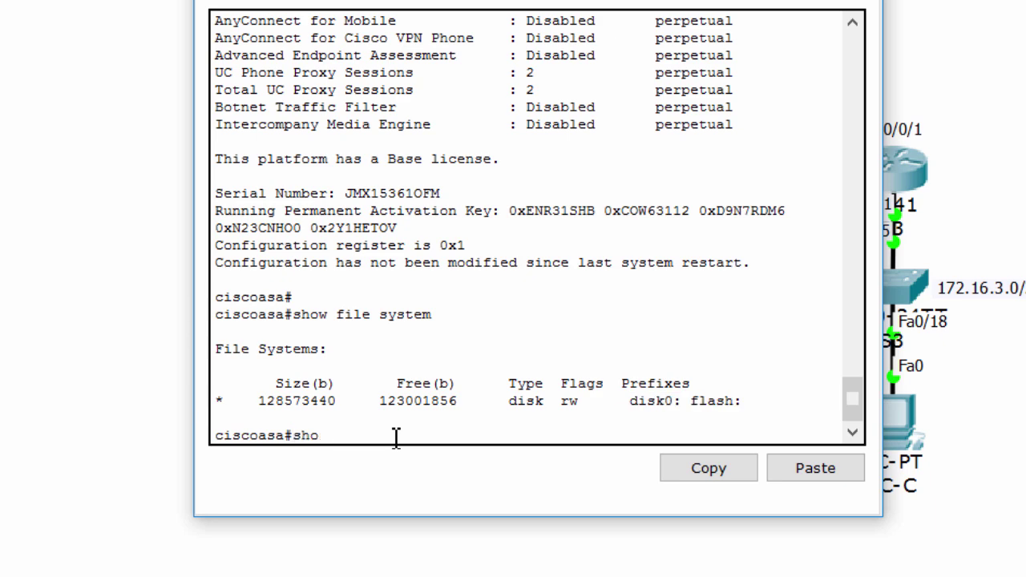
Step: Run show disk0: and show flash:, highlighting the asa842-k8.bin image in each listing
{"action": "type", "text": "show di"}
{"action": "key", "text": "Tab"}
{"action": "key", "text": "Return"}
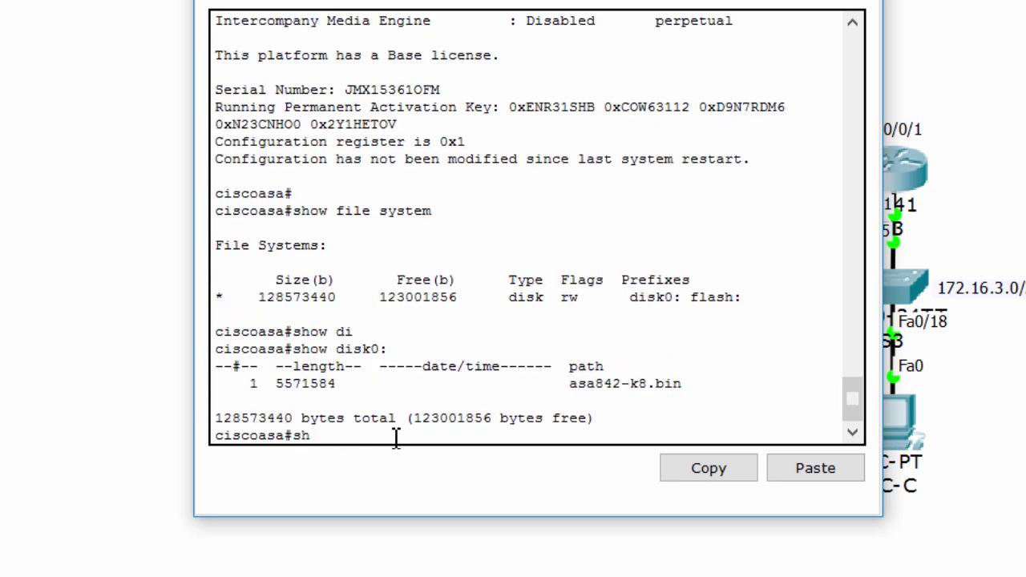
{"action": "type", "text": "show fl"}
{"action": "key", "text": "Tab"}
{"action": "key", "text": "Return"}
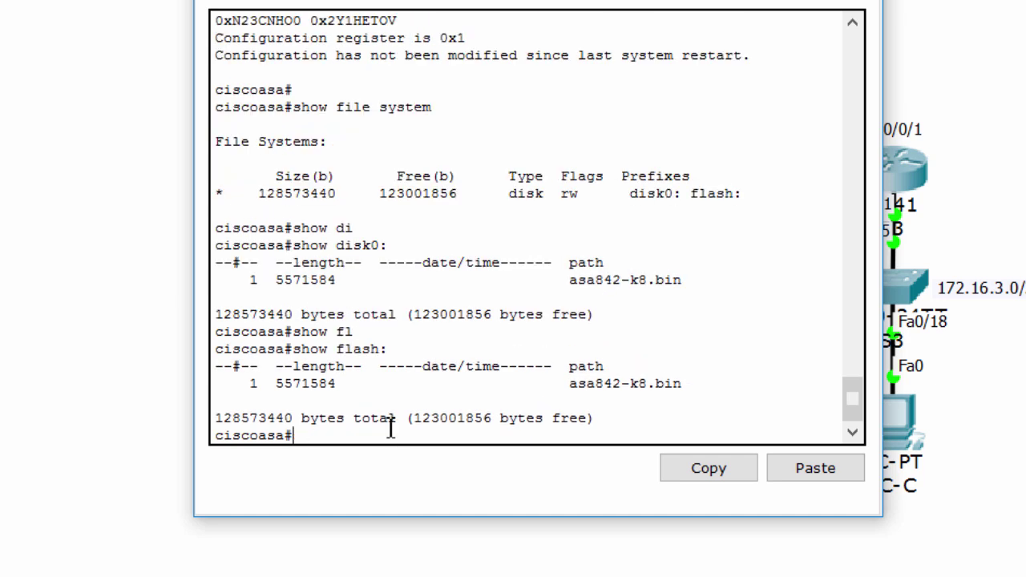
{"action": "left_click_drag", "start_coordinate": [235, 279], "coordinate": [793, 293]}
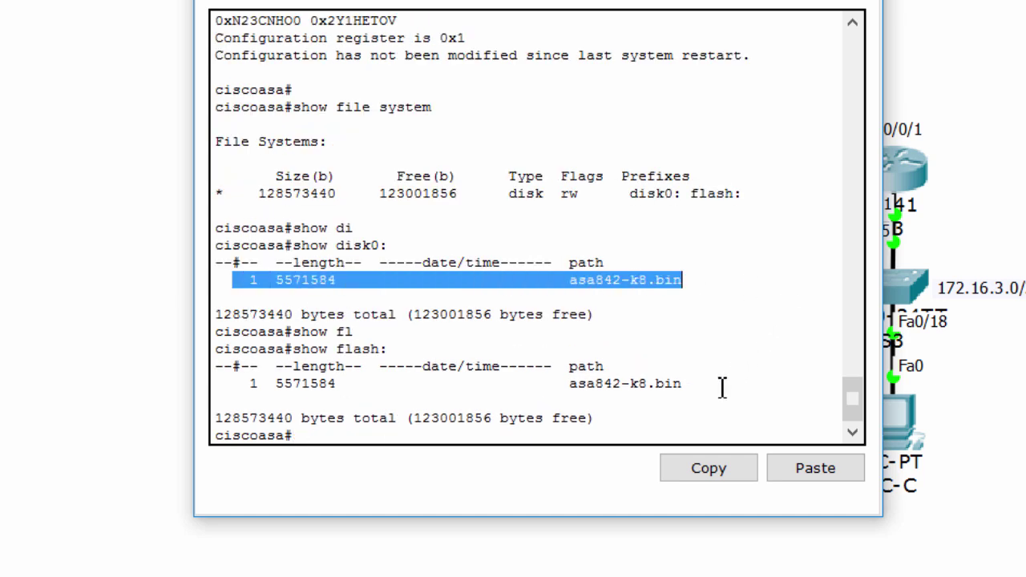
{"action": "left_click_drag", "start_coordinate": [722, 388], "coordinate": [319, 412]}
{"action": "left_click", "coordinate": [426, 418]}
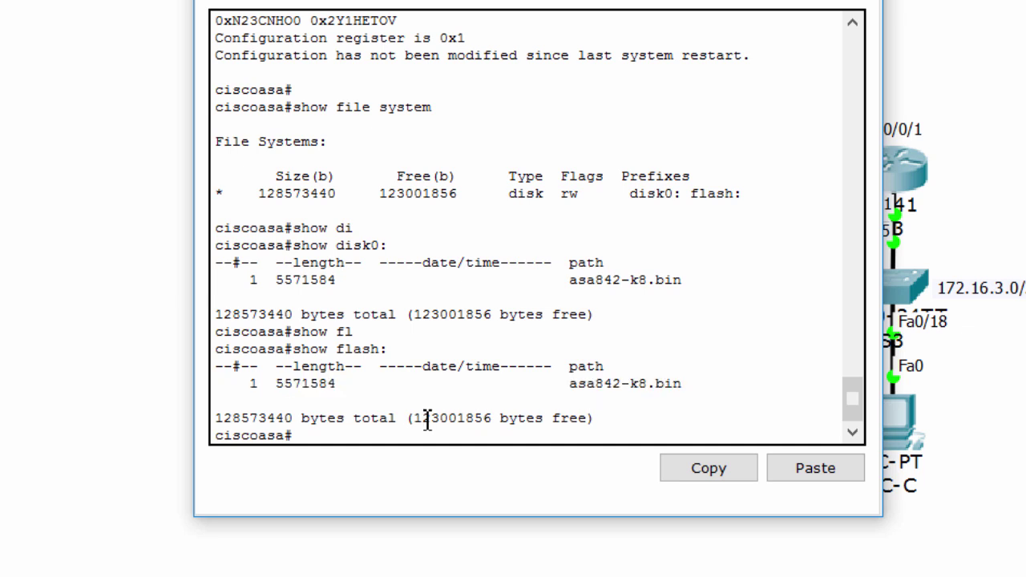
{"action": "key", "text": "Return"}
{"action": "key", "text": "Return"}
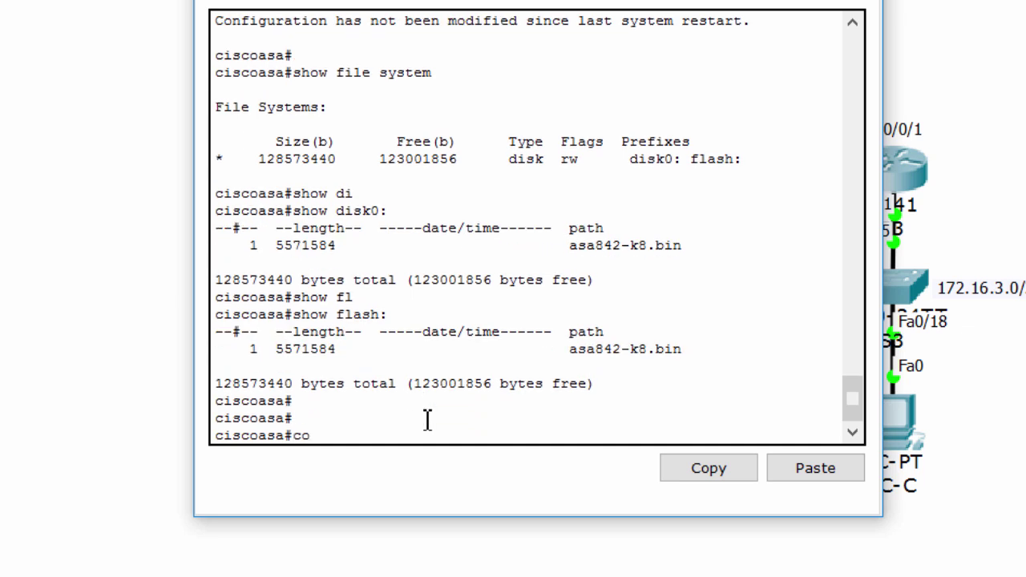
Step: Enter conf t and set the hostname to CCNAS-ASA
{"action": "type", "text": "conf t"}
{"action": "key", "text": "Return"}
{"action": "key", "text": "Return"}
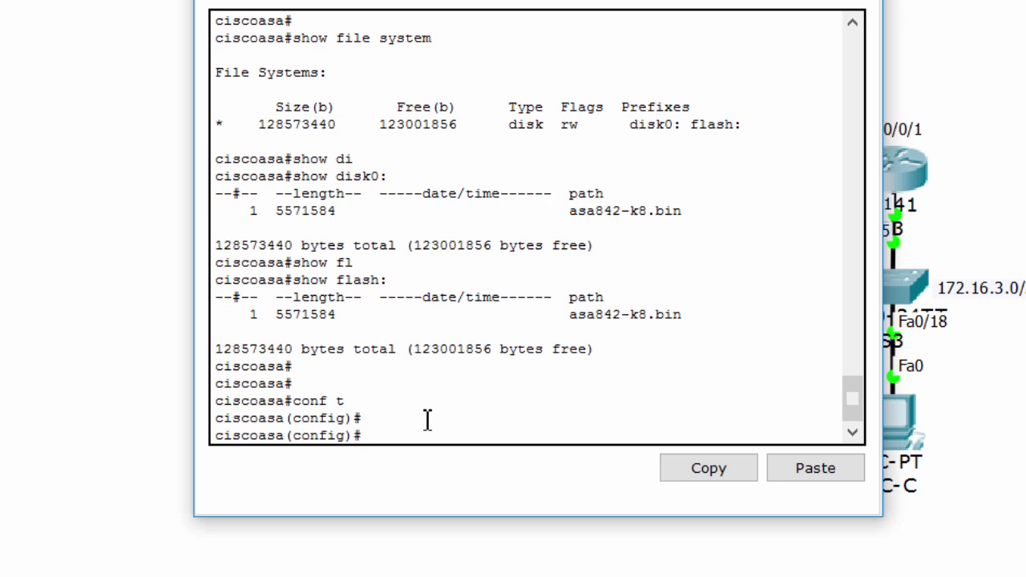
{"action": "type", "text": "hos"}
{"action": "key", "text": "Tab"}
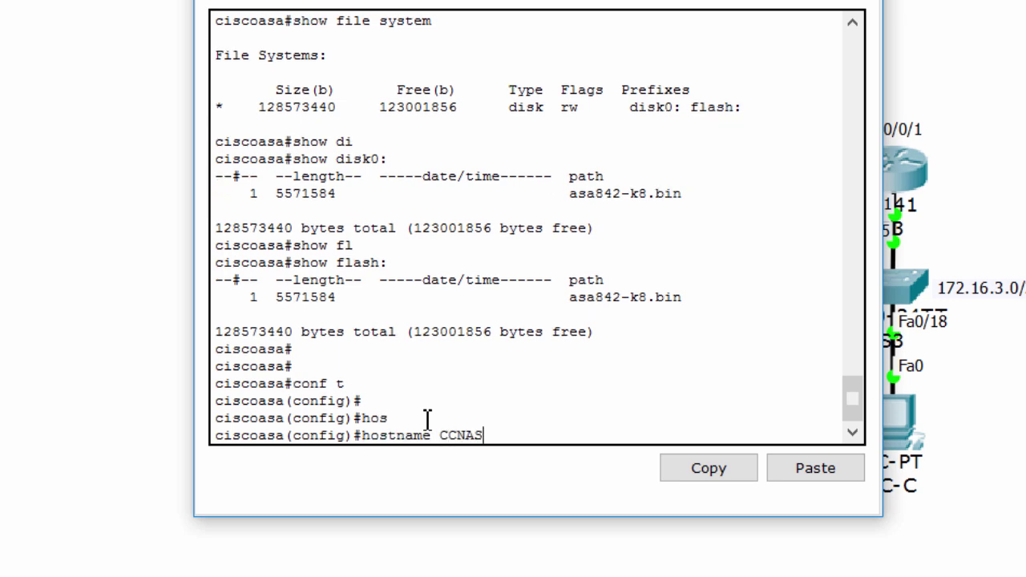
{"action": "type", "text": "ASA"}
{"action": "key", "text": "Return"}
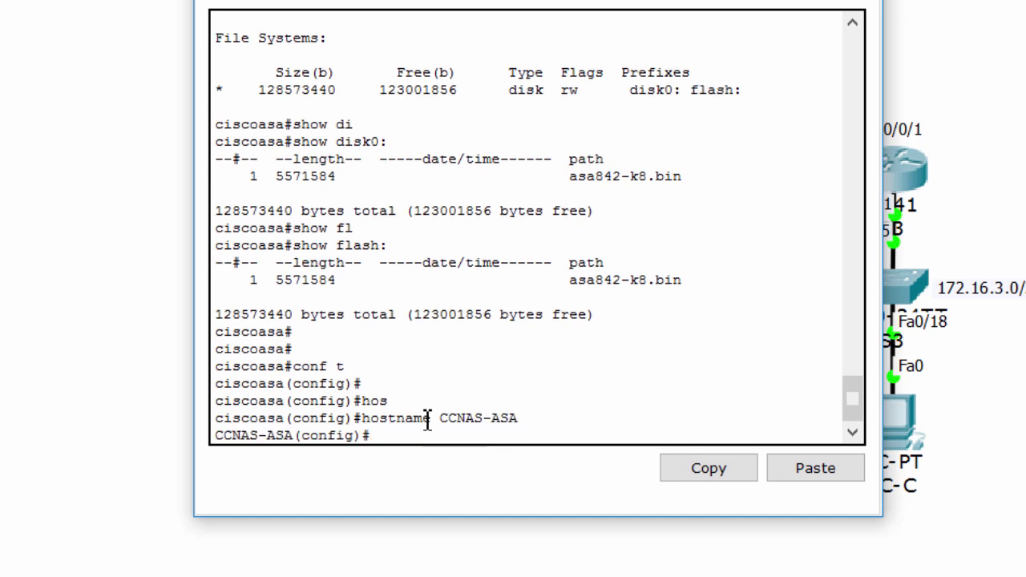
Step: Set the domain name to ccnasecurity.com
{"action": "type", "text": "dom"}
{"action": "key", "text": "Tab"}
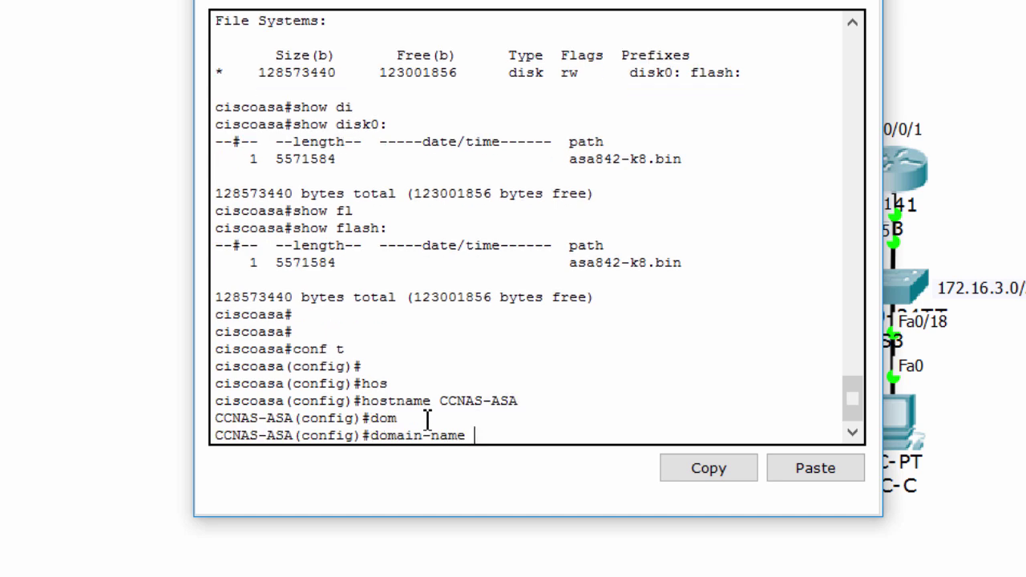
{"action": "type", "text": "ccnasecuri"}
{"action": "key", "text": "BackSpace"}
{"action": "type", "text": "urity.com"}
{"action": "key", "text": "Return"}
{"action": "key", "text": "Return"}
{"action": "key", "text": "Return"}
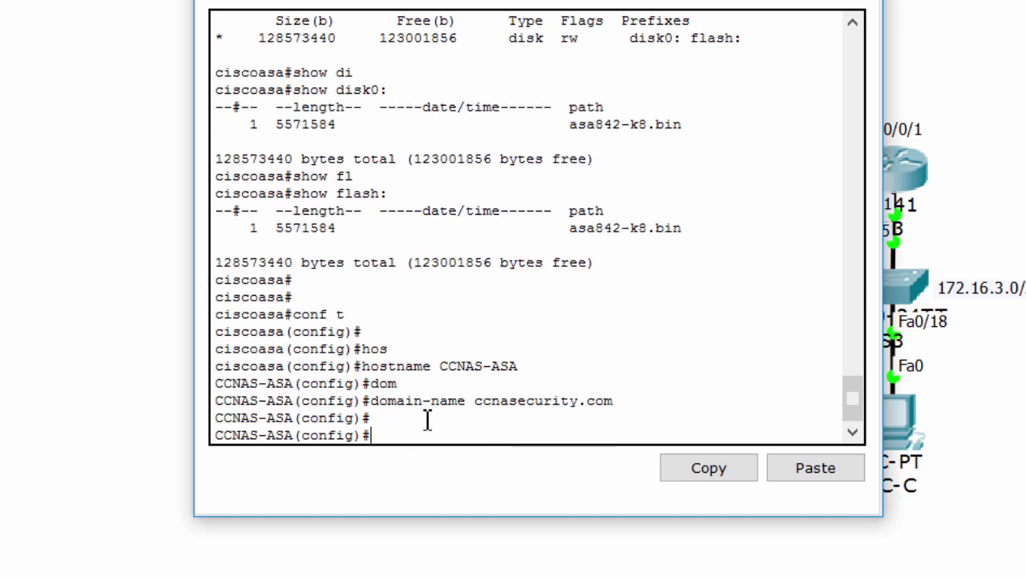
Step: Configure the enable password with the enable password command
{"action": "type", "text": "e"}
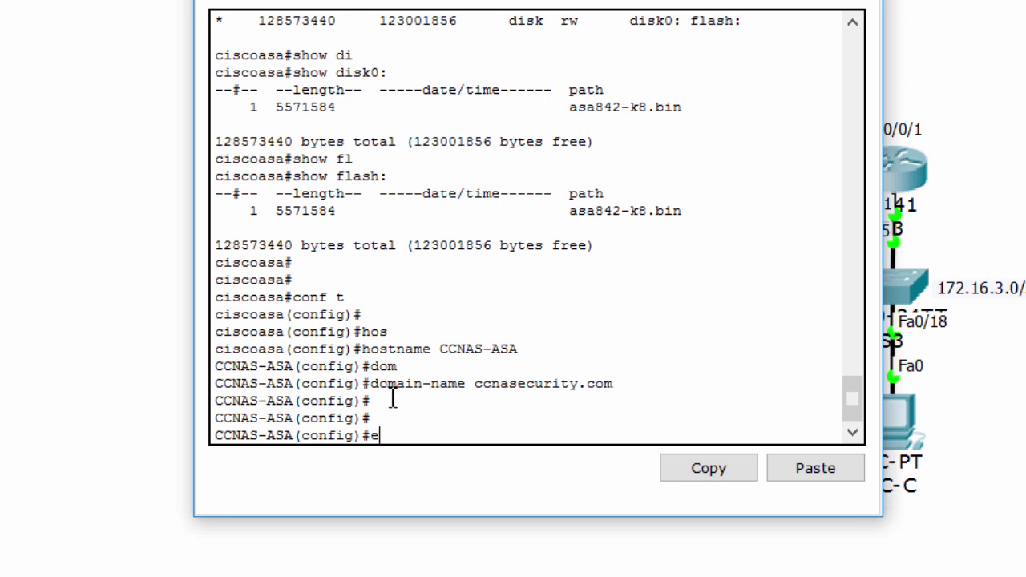
{"action": "type", "text": "na"}
{"action": "key", "text": "Tab"}
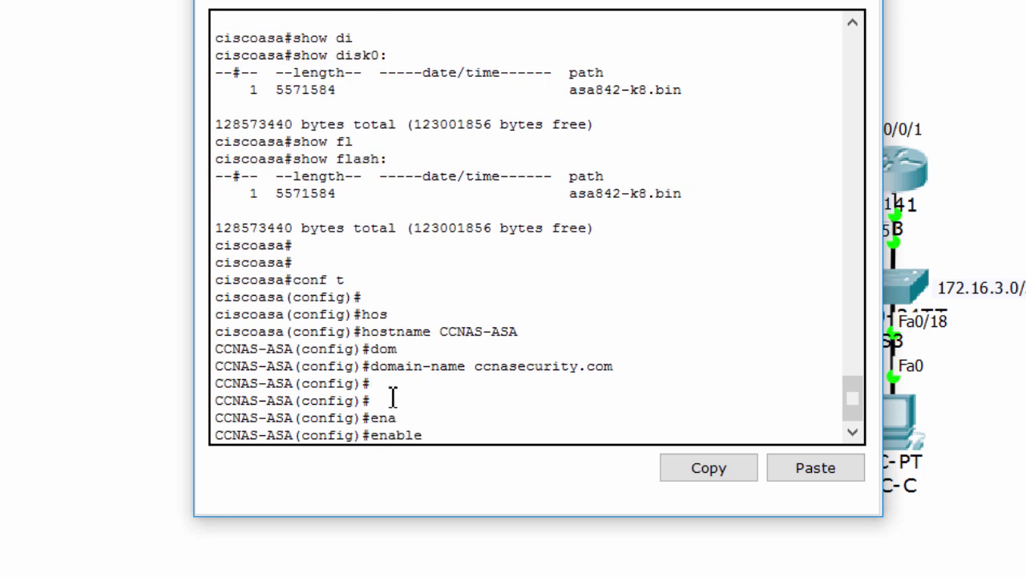
{"action": "type", "text": "pas"}
{"action": "key", "text": "Tab"}
{"action": "type", "text": "ciscoenpa55"}
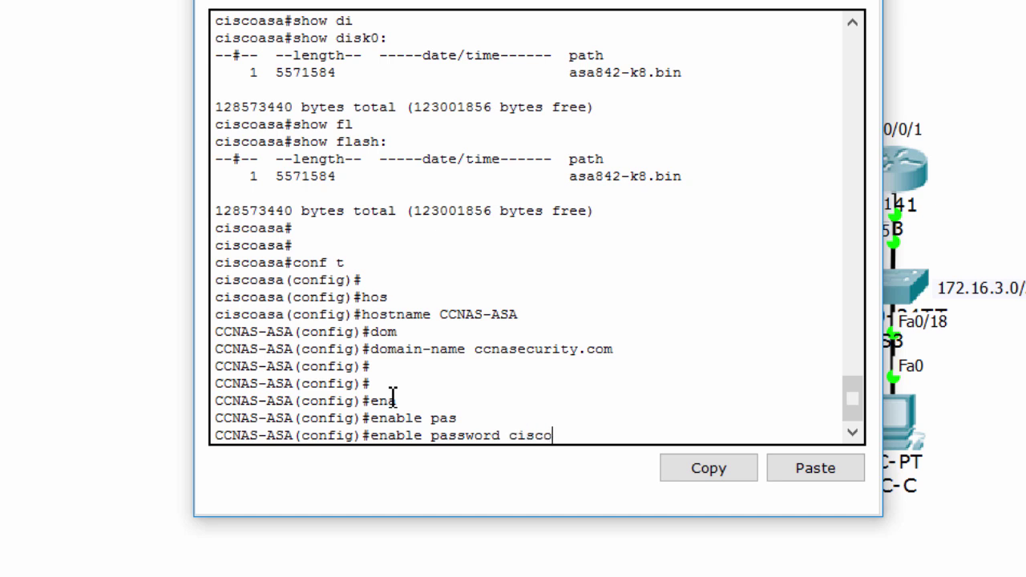
{"action": "key", "text": "Return"}
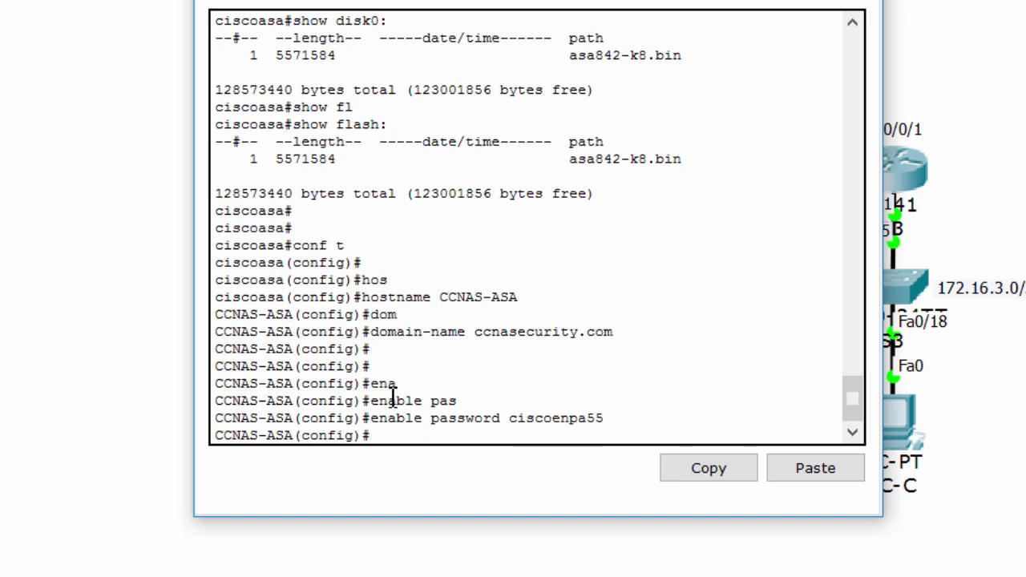
{"action": "key", "text": "Return"}
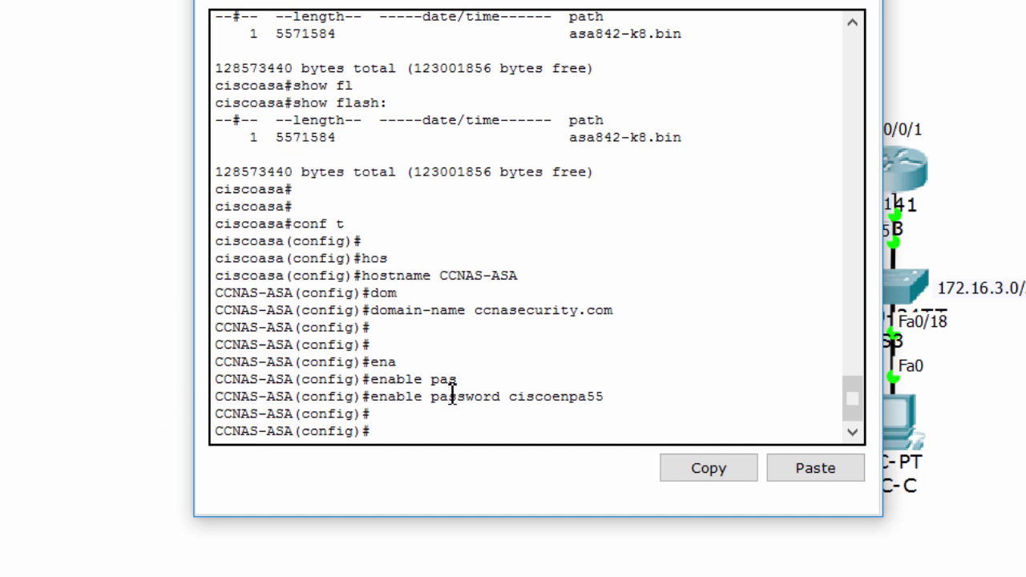
Step: Run clock set 23:09:00 7 jan 2017, using ? help at each argument
{"action": "type", "text": "clock"}
{"action": "key", "text": "Tab"}
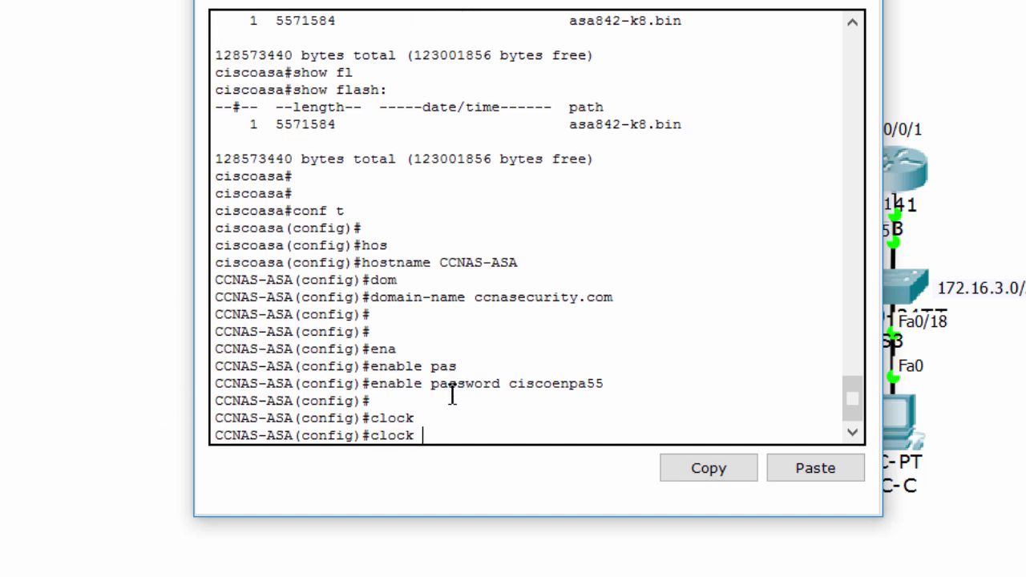
{"action": "type", "text": "set"}
{"action": "key", "text": "Tab"}
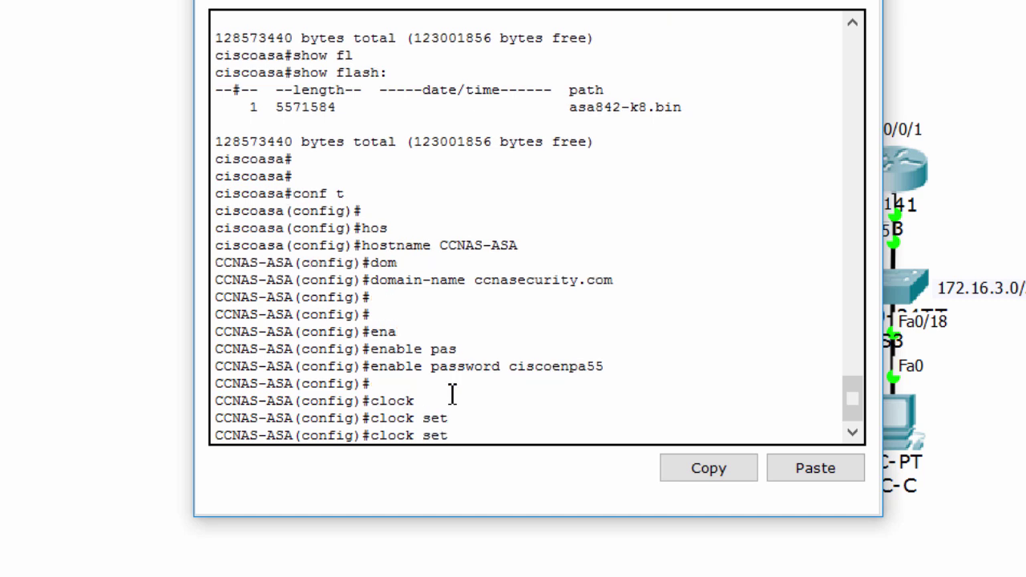
{"action": "type", "text": "?"}
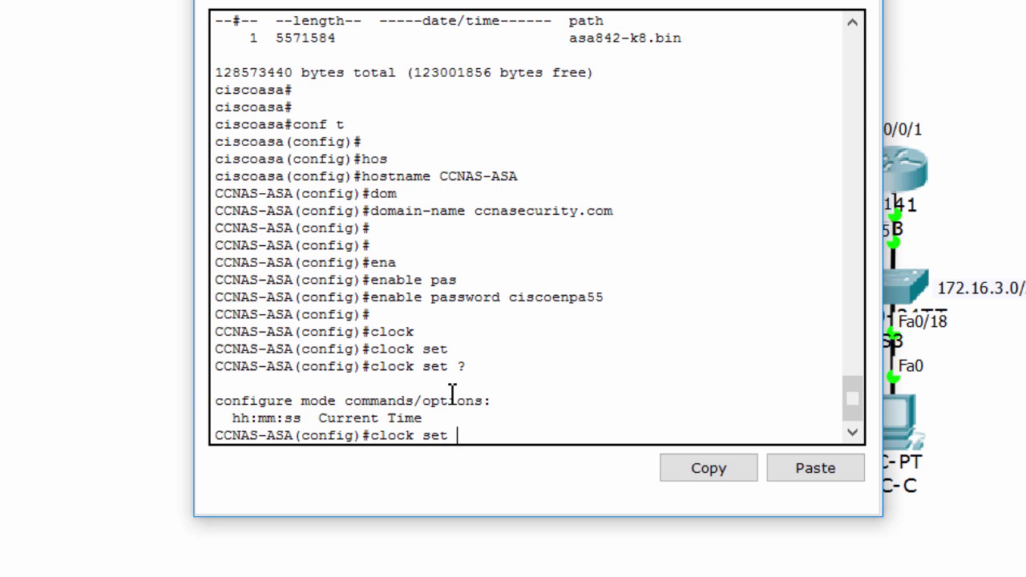
{"action": "type", "text": "23"}
{"action": "type", "text": ":09:00"}
{"action": "type", "text": " ?"}
{"action": "type", "text": "7 "}
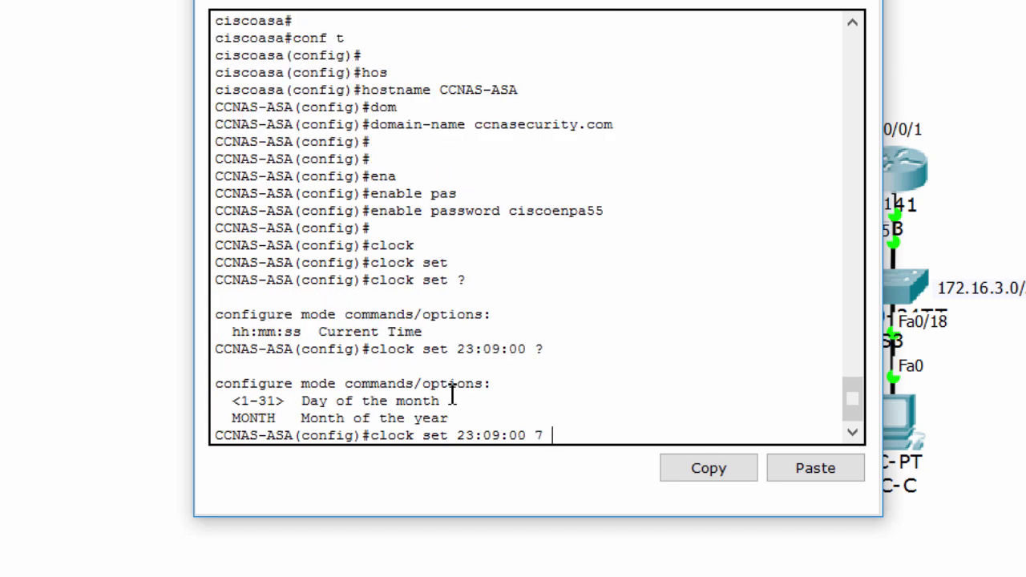
{"action": "type", "text": "?"}
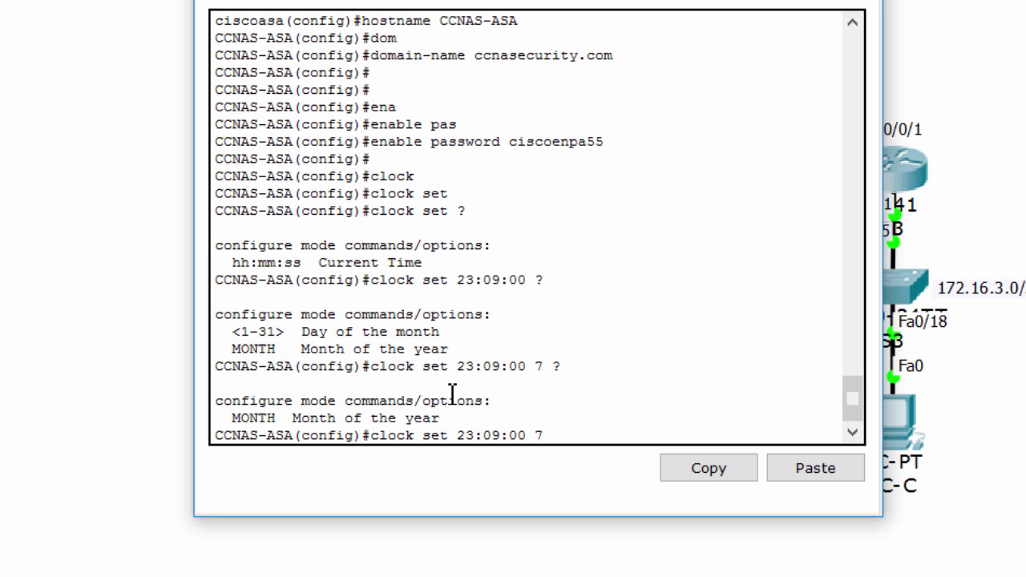
{"action": "type", "text": "jan ?2"}
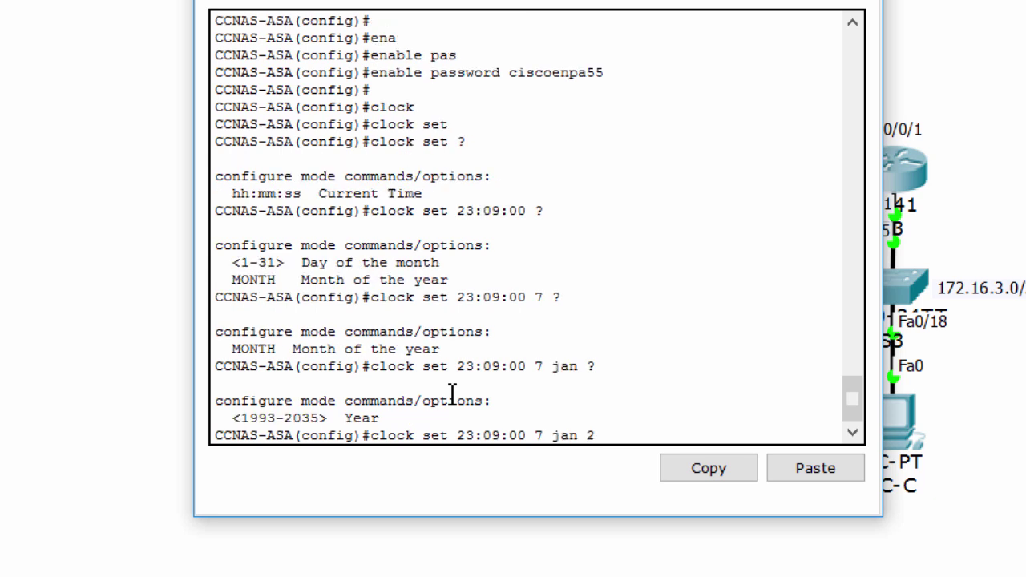
{"action": "type", "text": "017"}
{"action": "key", "text": "Return"}
{"action": "key", "text": "Return"}
{"action": "key", "text": "Return"}
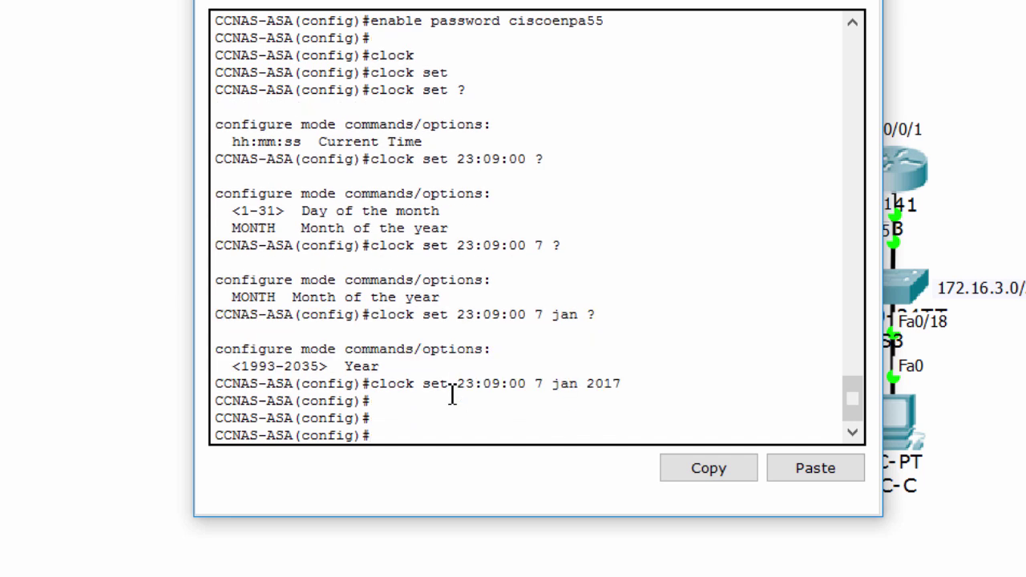
Step: Enter interface vlan 1 and name it inside
{"action": "key", "text": "Return"}
{"action": "type", "text": "int"}
{"action": "key", "text": "Tab"}
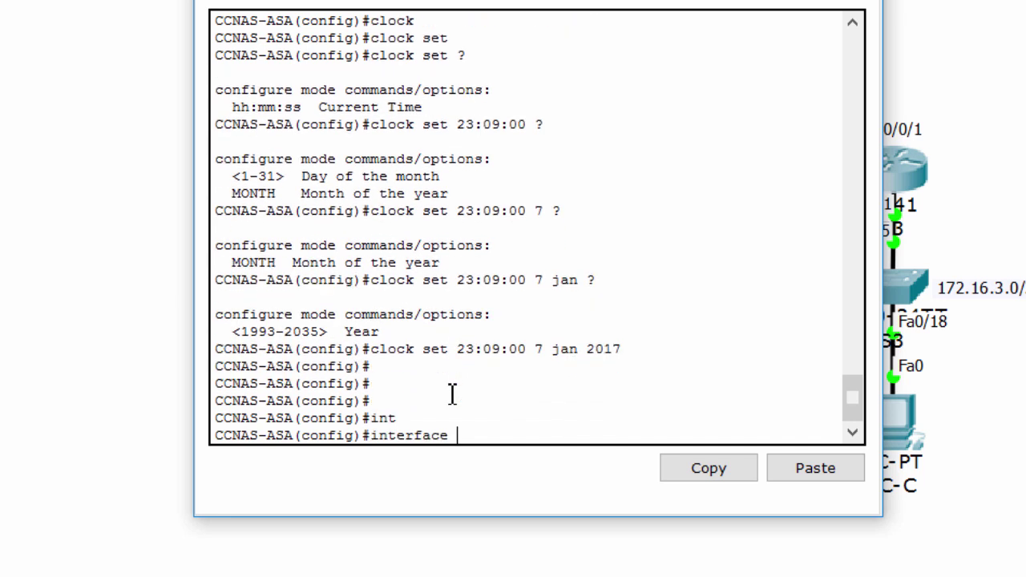
{"action": "type", "text": "vl"}
{"action": "key", "text": "Tab"}
{"action": "type", "text": "1"}
{"action": "key", "text": "Return"}
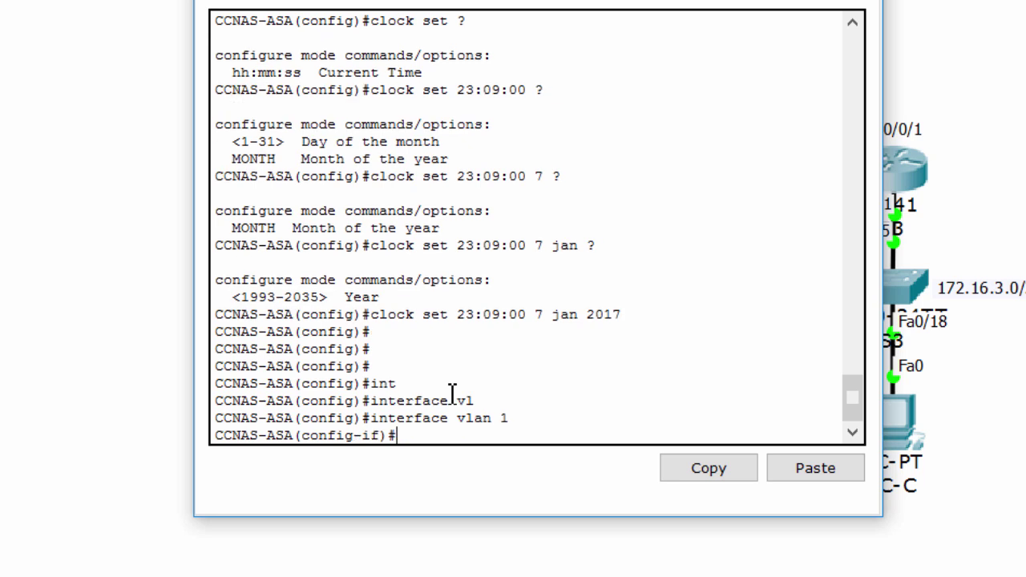
{"action": "type", "text": "name"}
{"action": "key", "text": "Tab"}
{"action": "type", "text": "inside"}
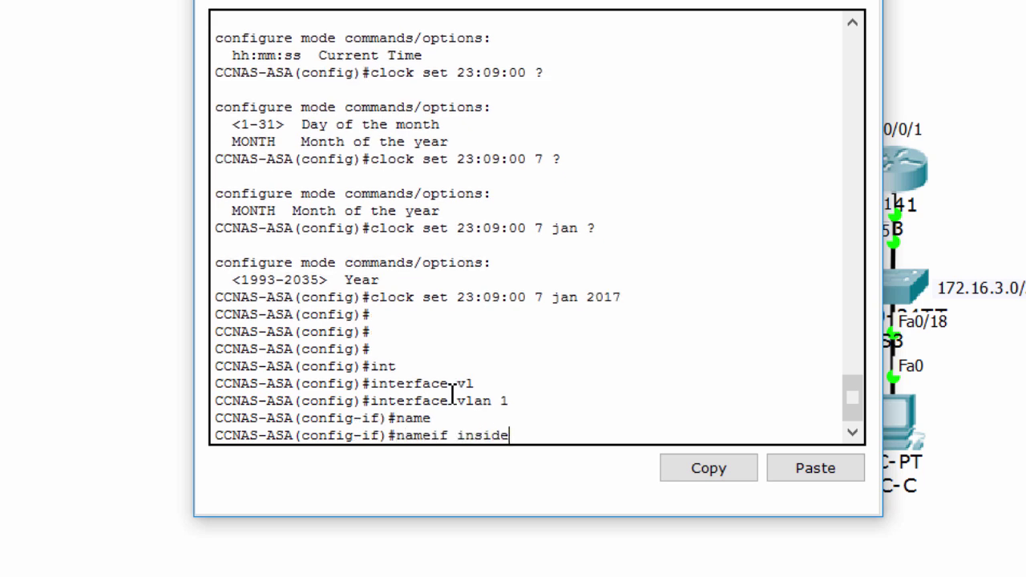
{"action": "key", "text": "Return"}
Step: Give VLAN 1 address 192.168.1.1 255.255.255.0 and security level 100, then exit
{"action": "type", "text": "ip ad"}
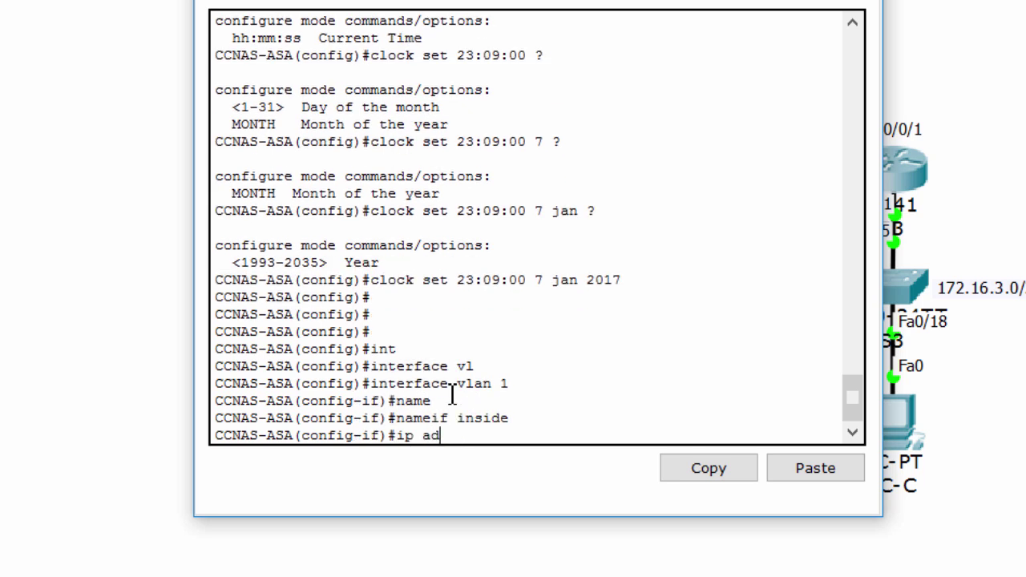
{"action": "type", "text": "d"}
{"action": "key", "text": "Tab"}
{"action": "type", "text": "192.168."}
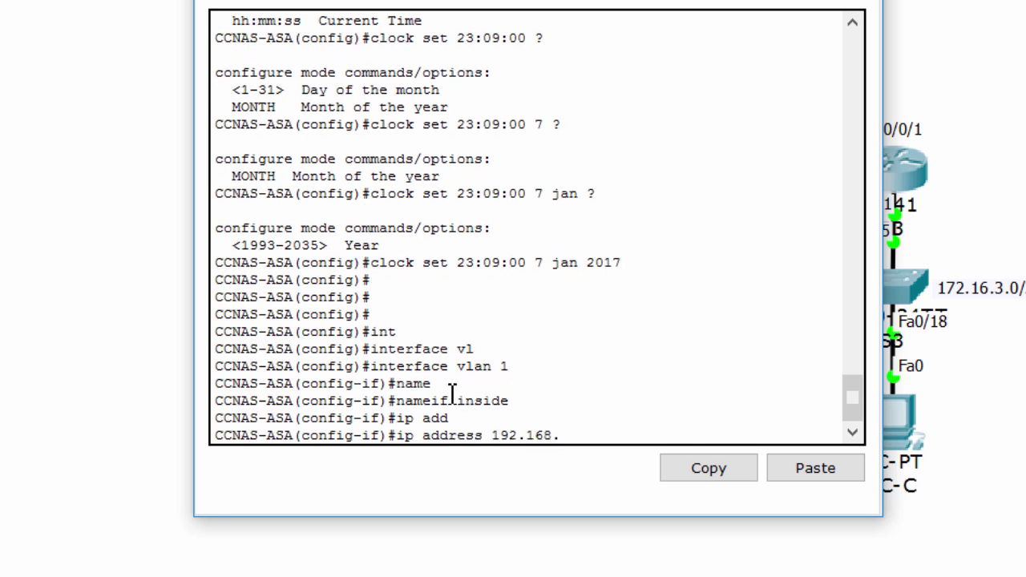
{"action": "type", "text": "1.1 255.255.255"}
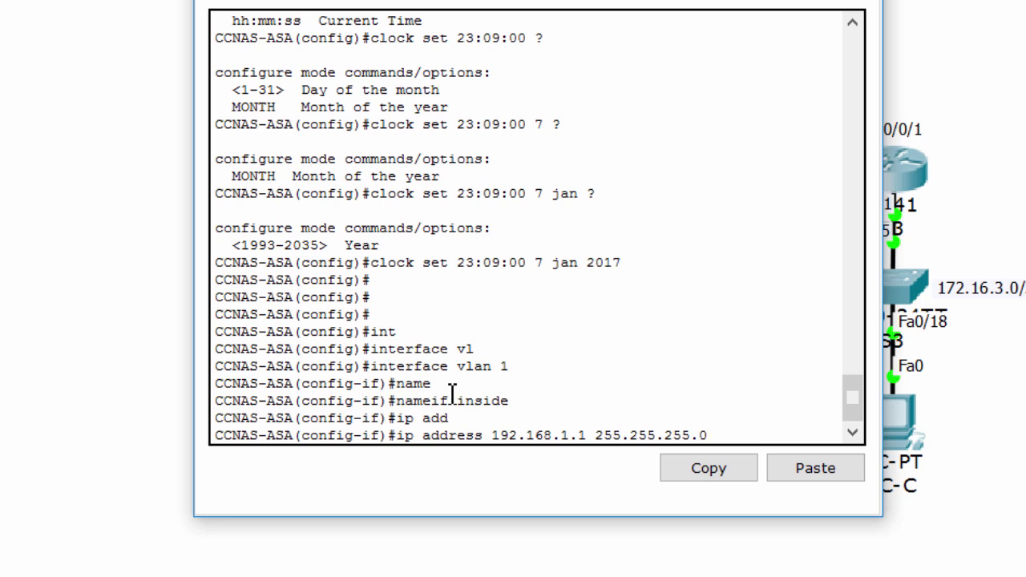
{"action": "type", "text": ".0"}
{"action": "key", "text": "Return"}
{"action": "type", "text": "sec"}
{"action": "key", "text": "Tab"}
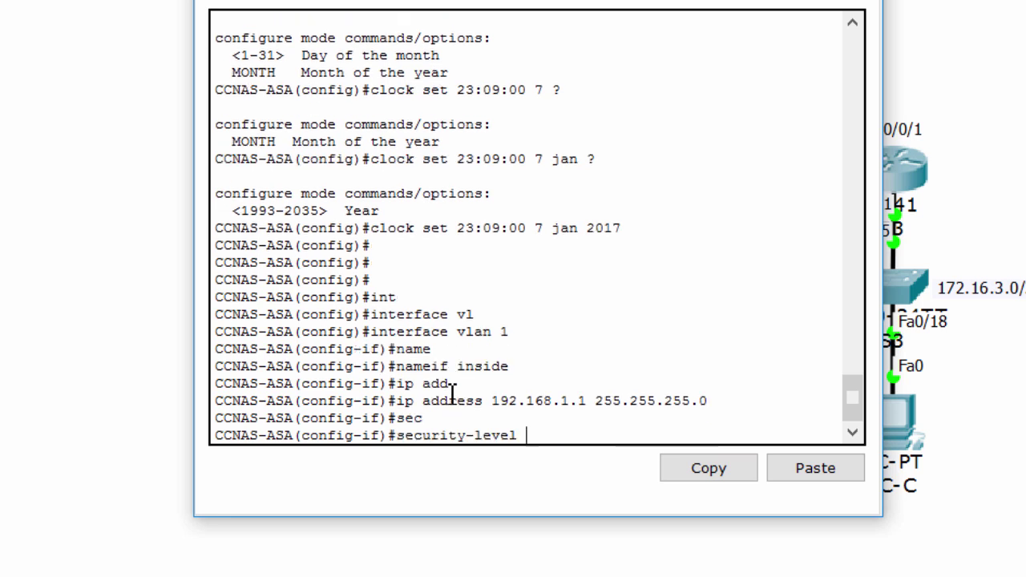
{"action": "type", "text": "100"}
{"action": "key", "text": "Return"}
{"action": "type", "text": "e"}
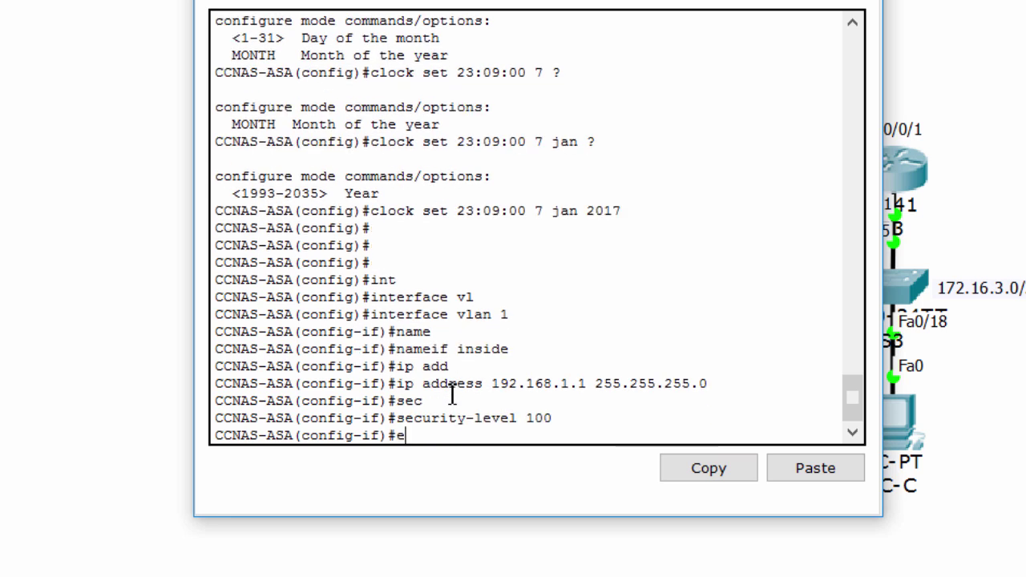
{"action": "type", "text": "xi"}
{"action": "key", "text": "Return"}
{"action": "key", "text": "Return"}
Step: Begin entering the interface vlan command for VLAN 2
{"action": "type", "text": "int"}
{"action": "key", "text": "Tab"}
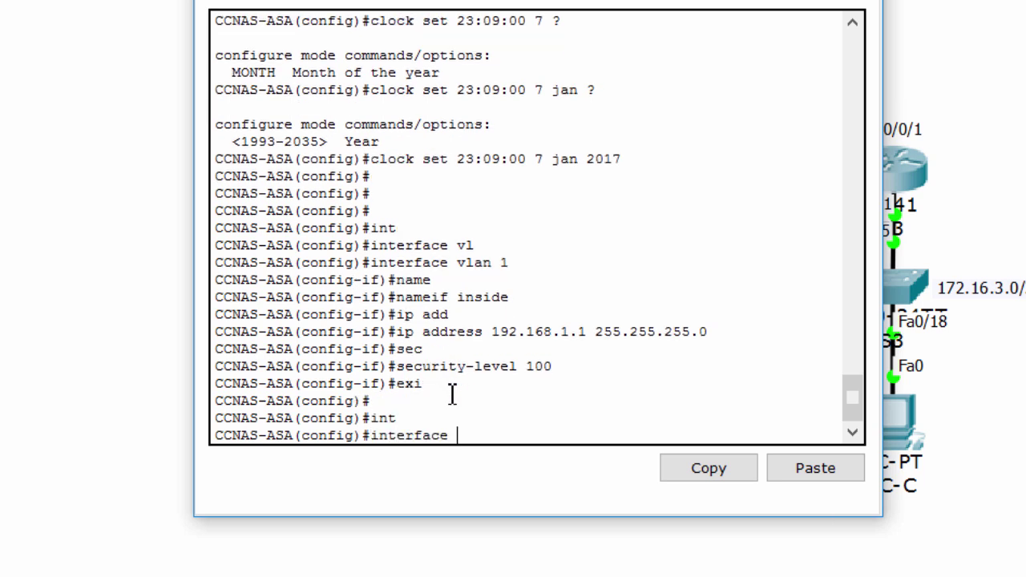
{"action": "type", "text": "vl"}
{"action": "key", "text": "Tab"}
Step: Enter interface VLAN 2 and name it outside
{"action": "type", "text": "2"}
{"action": "key", "text": "Return"}
{"action": "type", "text": "na"}
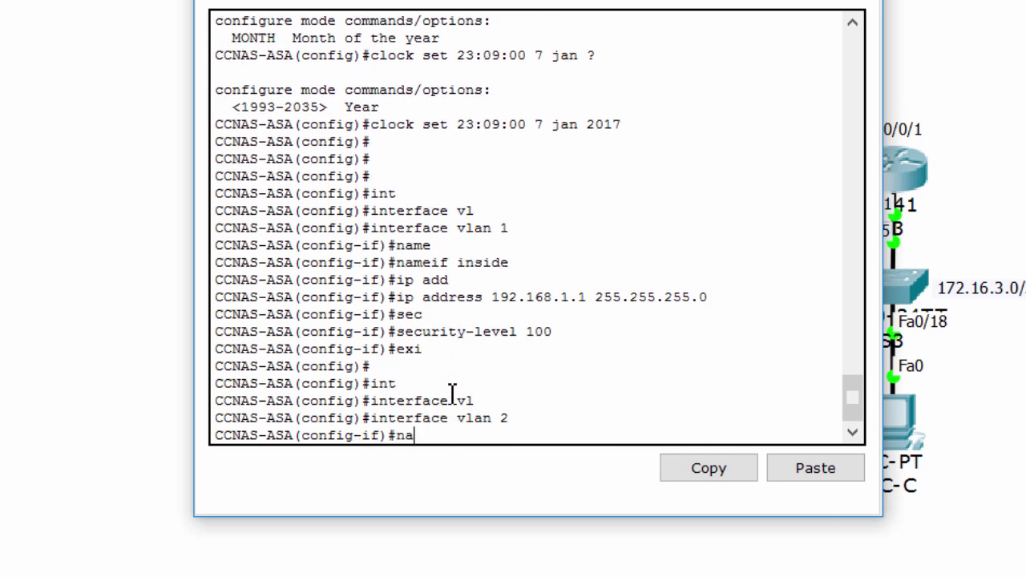
{"action": "type", "text": "me"}
{"action": "key", "text": "Tab"}
{"action": "type", "text": "outside"}
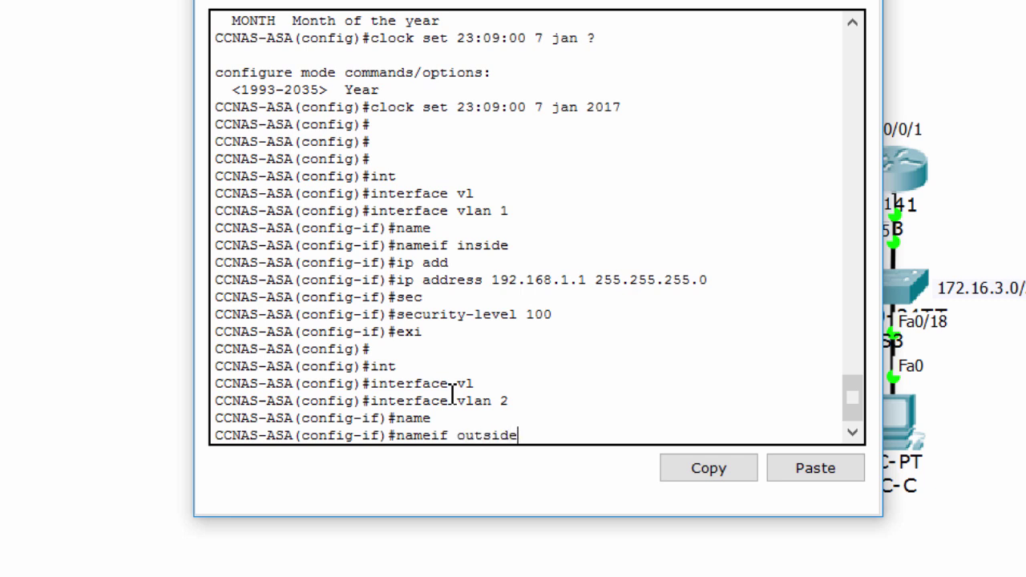
{"action": "key", "text": "Return"}
Step: Give VLAN 2 address 209.165.200.226 255.255.255.248 and security level 0
{"action": "type", "text": "ip add"}
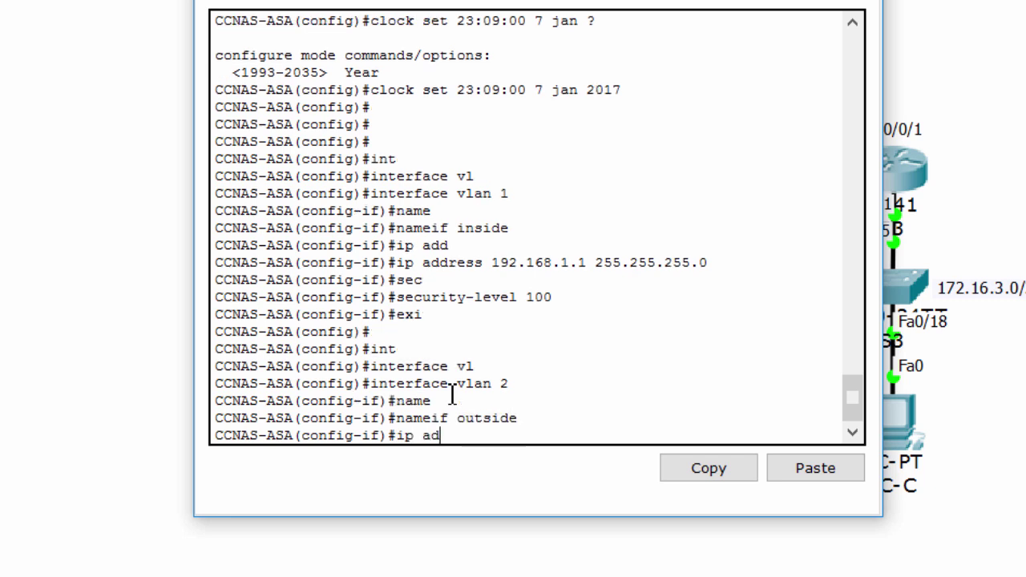
{"action": "key", "text": "Tab"}
{"action": "type", "text": "209."}
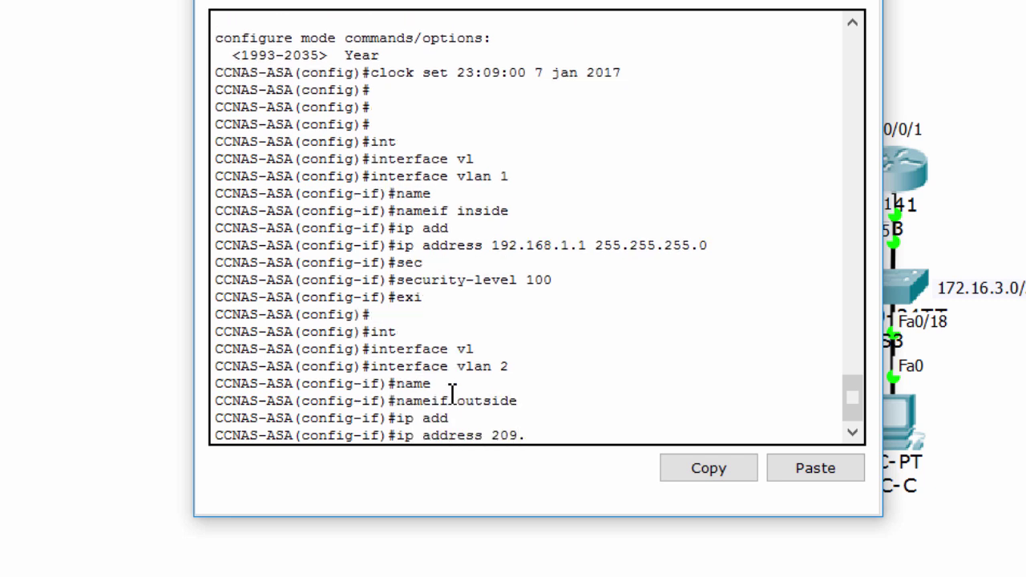
{"action": "type", "text": "165.200.226"}
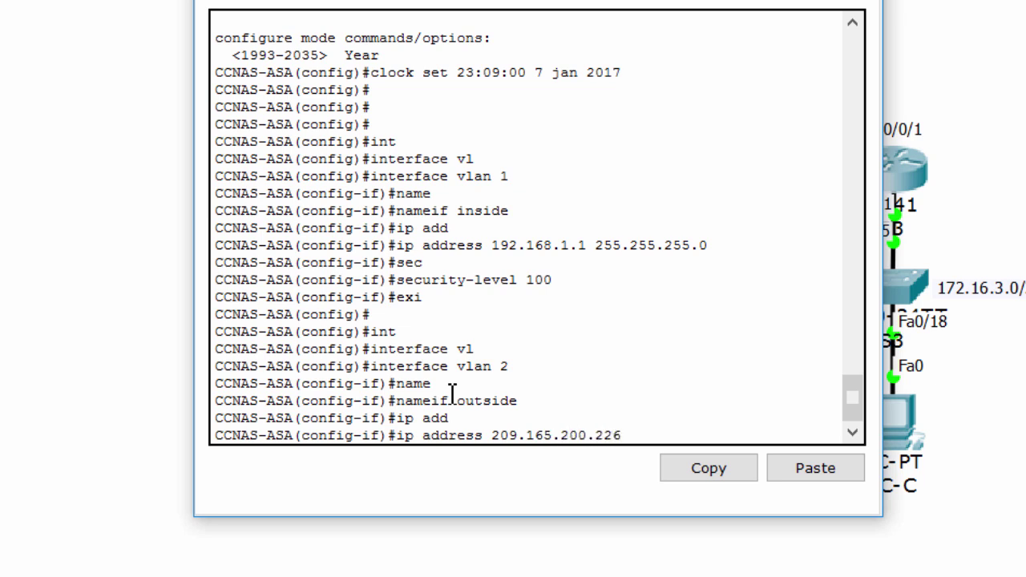
{"action": "type", "text": " 255.255.255.248"}
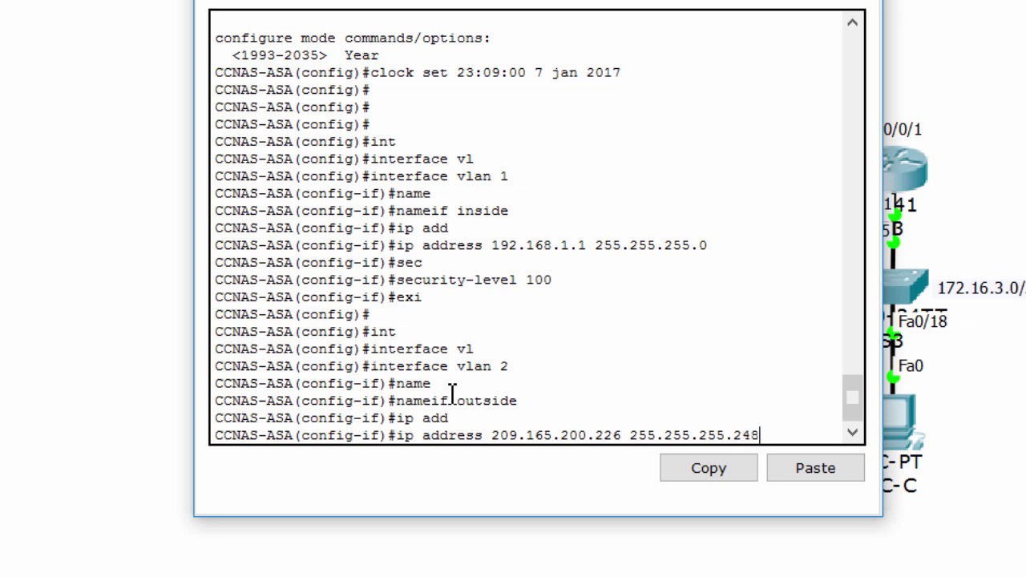
{"action": "key", "text": "Return"}
{"action": "key", "text": "Return"}
{"action": "key", "text": "Return"}
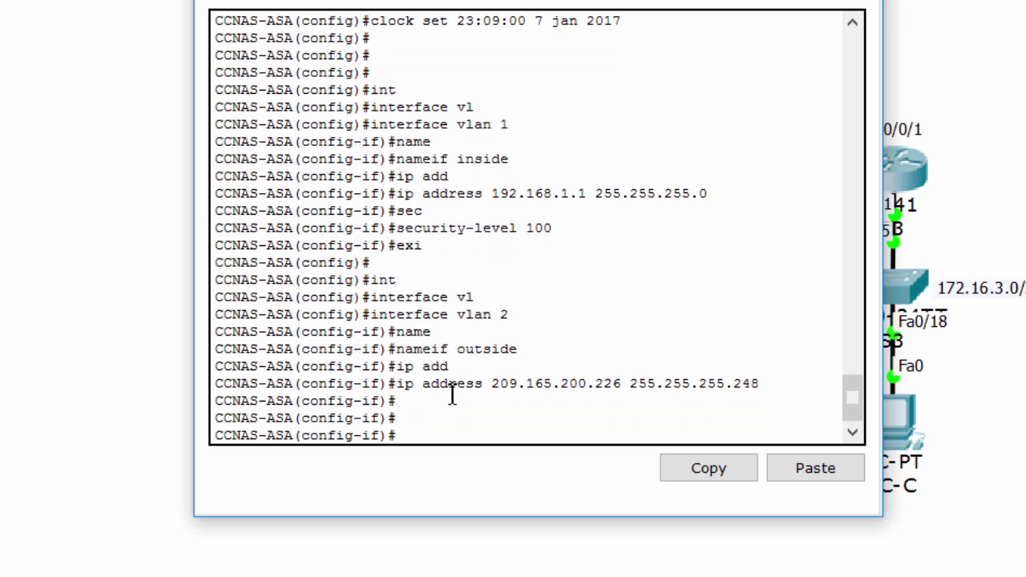
{"action": "type", "text": "secu"}
{"action": "key", "text": "Tab"}
{"action": "type", "text": "0"}
{"action": "key", "text": "Return"}
{"action": "key", "text": "Return"}
{"action": "key", "text": "Return"}
{"action": "key", "text": "Return"}
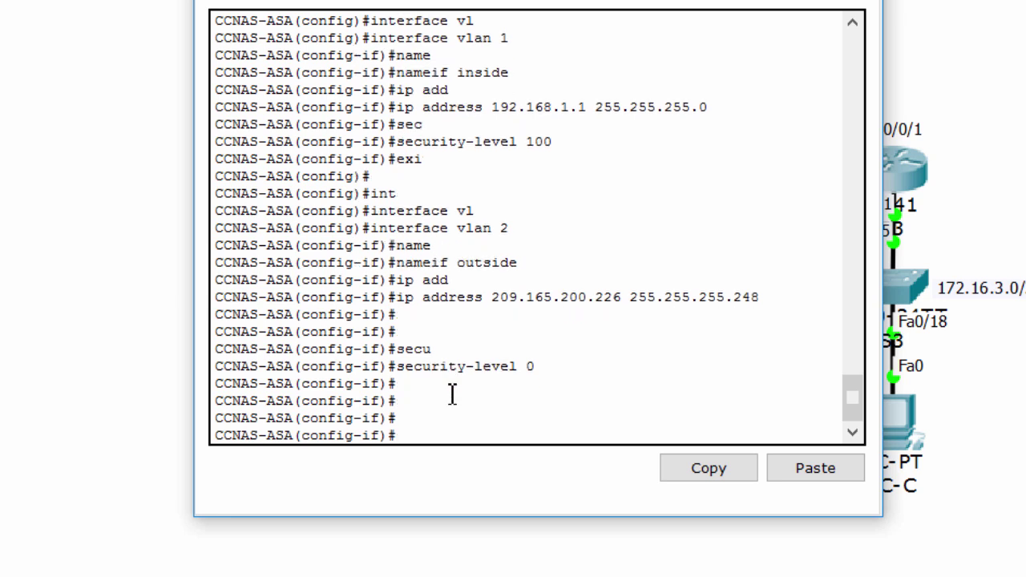
Step: Run 'show interface ip brief' to check both VLAN interfaces
{"action": "type", "text": "show interfae"}
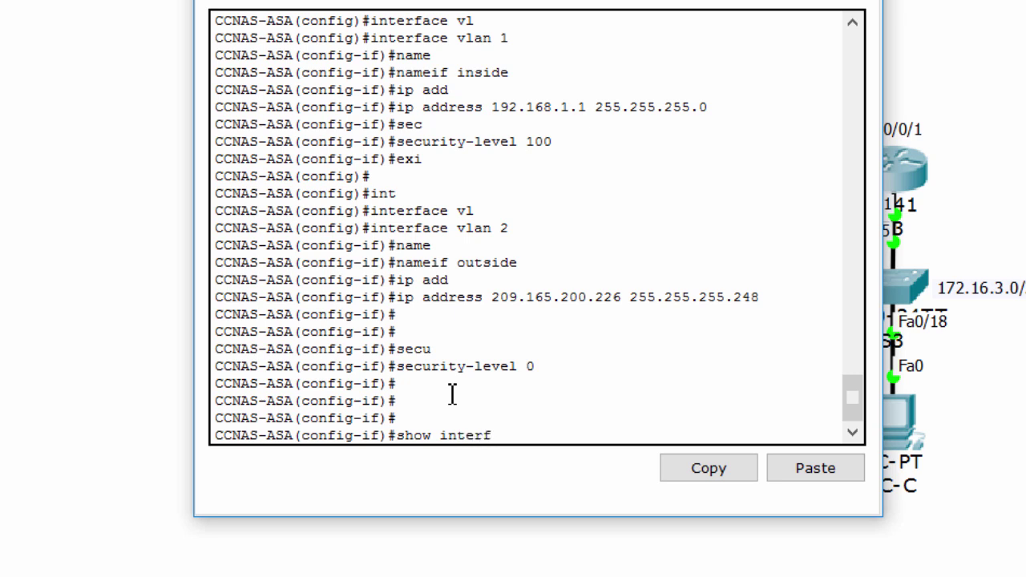
{"action": "key", "text": "BackSpace"}
{"action": "type", "text": "ce ip brief"}
{"action": "key", "text": "Return"}
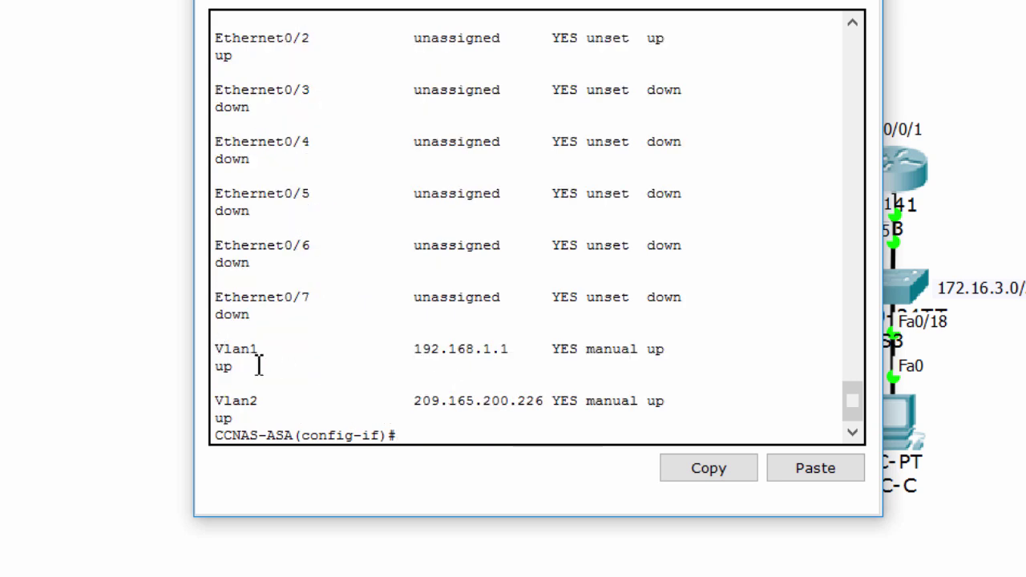
Step: Widen the terminal and review the Vlan1 and Vlan2 rows of the interface summary
{"action": "left_click_drag", "start_coordinate": [215, 351], "coordinate": [614, 422]}
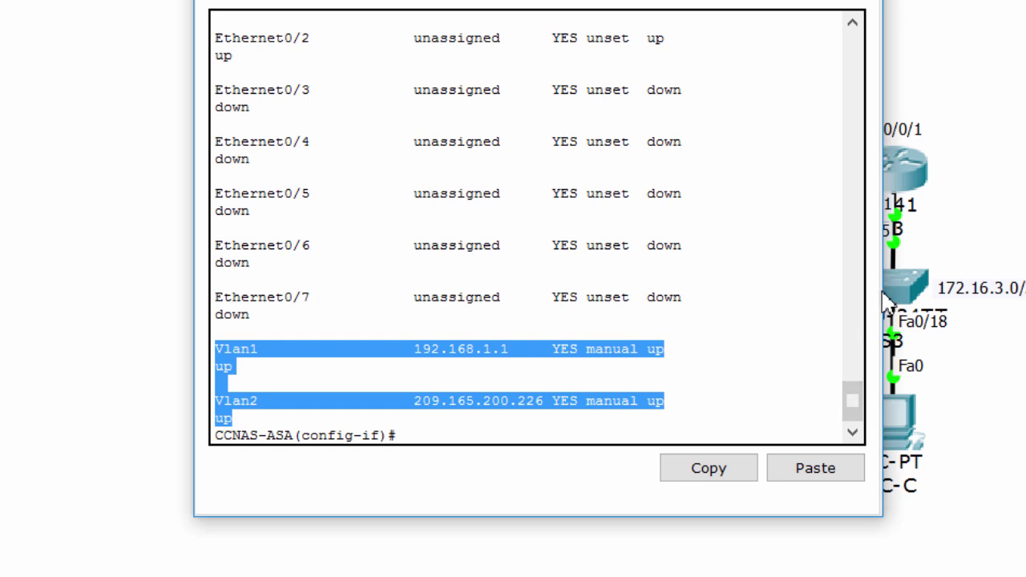
{"action": "left_click_drag", "start_coordinate": [882, 300], "coordinate": [1025, 301]}
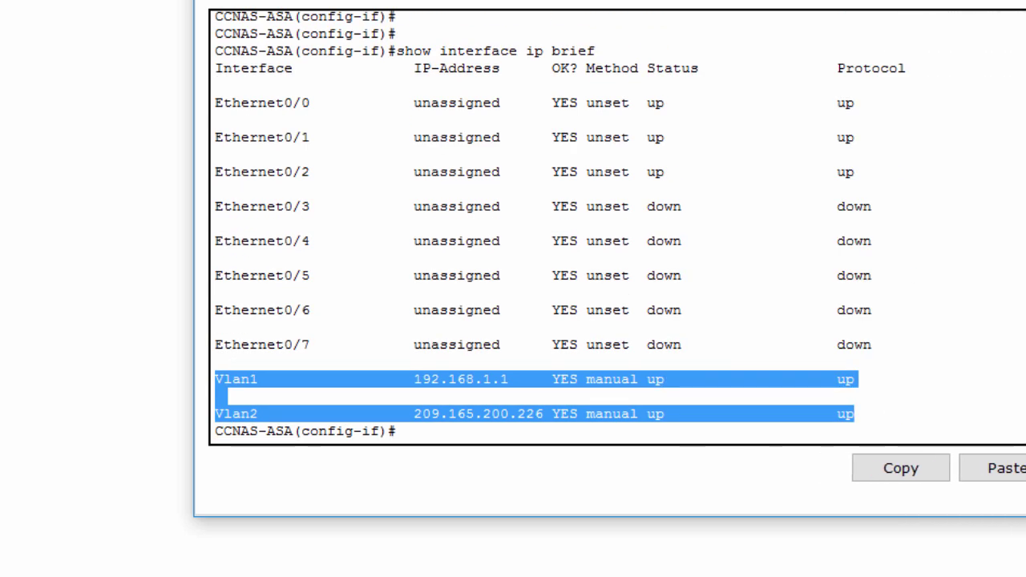
{"action": "left_click", "coordinate": [674, 290]}
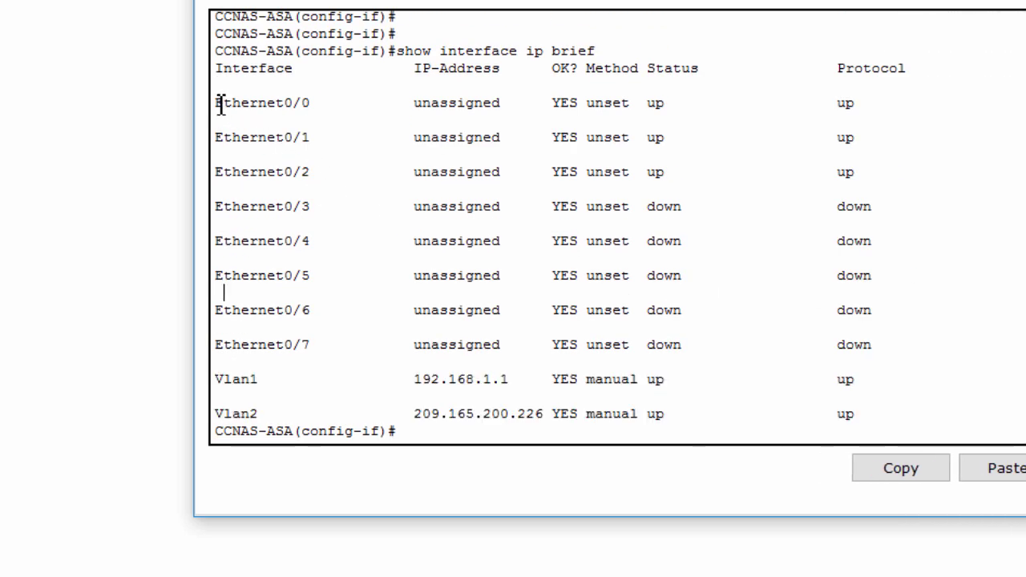
{"action": "left_click_drag", "start_coordinate": [220, 105], "coordinate": [992, 415]}
{"action": "left_click", "coordinate": [915, 416]}
{"action": "double_click", "coordinate": [592, 419]}
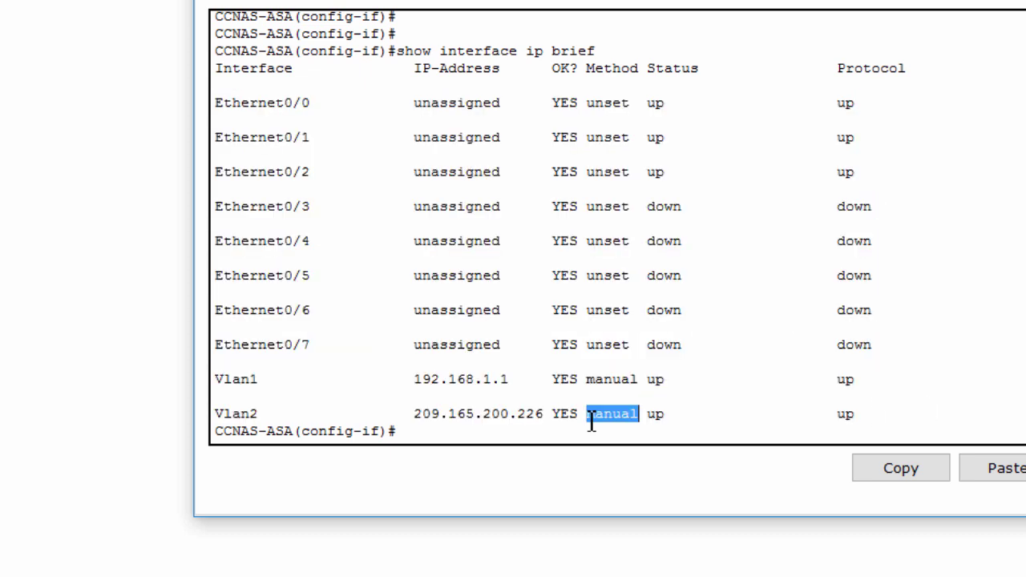
{"action": "key", "text": "Return"}
Step: Run 'show ip address' and point out the Vlan1 inside address
{"action": "type", "text": "show"}
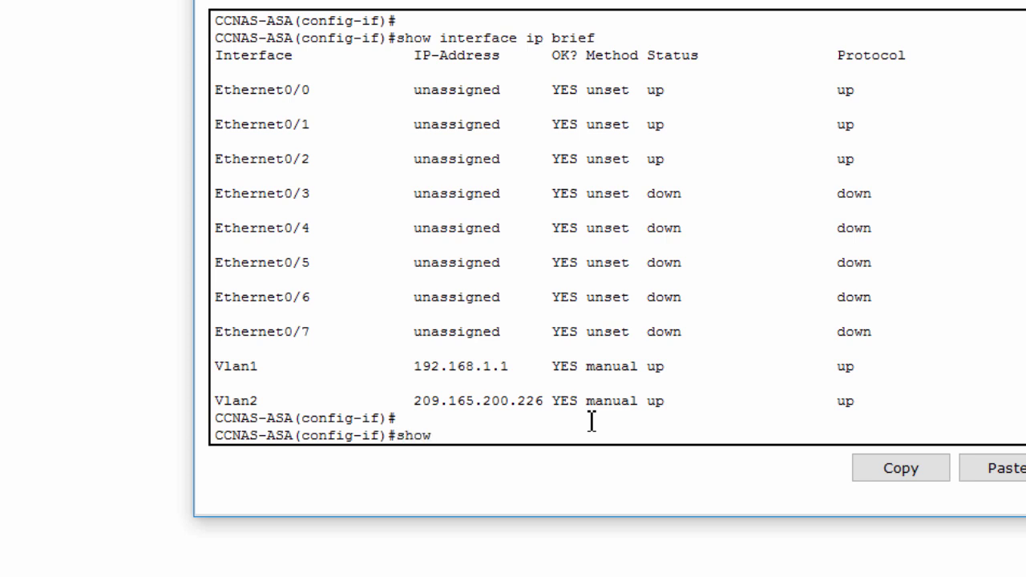
{"action": "type", "text": " ip address"}
{"action": "key", "text": "Return"}
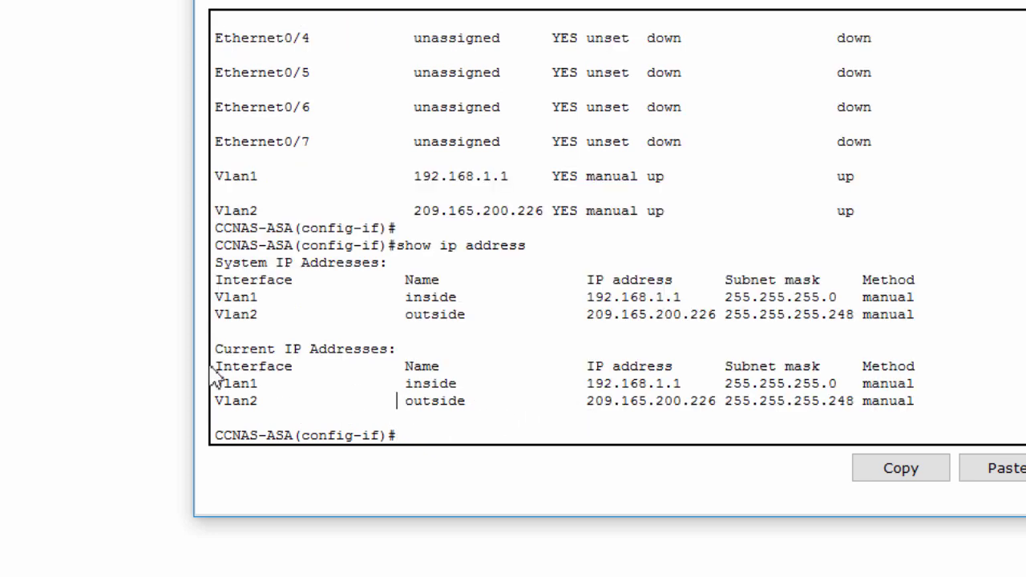
{"action": "left_click_drag", "start_coordinate": [213, 384], "coordinate": [631, 454]}
{"action": "left_click", "coordinate": [531, 427]}
Step: Show the switch VLAN table, then exit interface configuration mode
{"action": "type", "text": "show swit"}
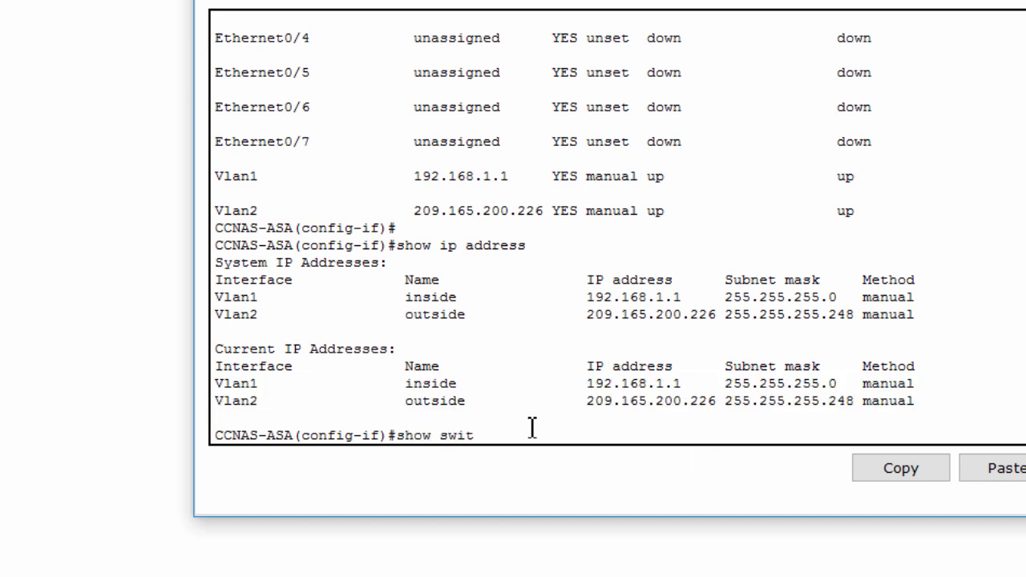
{"action": "type", "text": "ch vlan"}
{"action": "key", "text": "Return"}
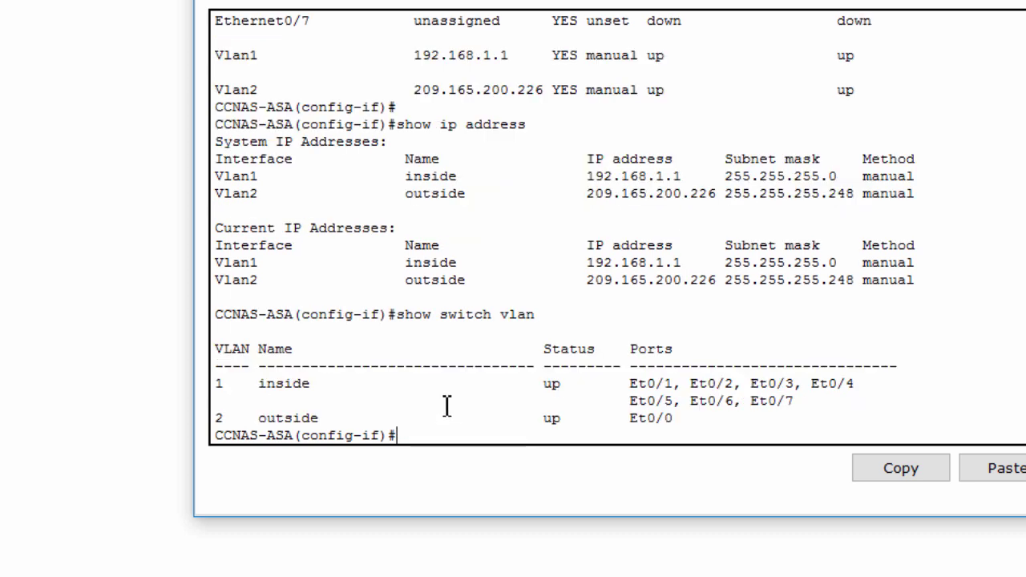
{"action": "left_click_drag", "start_coordinate": [217, 387], "coordinate": [698, 429]}
{"action": "left_click", "coordinate": [585, 435]}
{"action": "type", "text": "exi"}
{"action": "key", "text": "Return"}
{"action": "key", "text": "Return"}
{"action": "key", "text": "Return"}
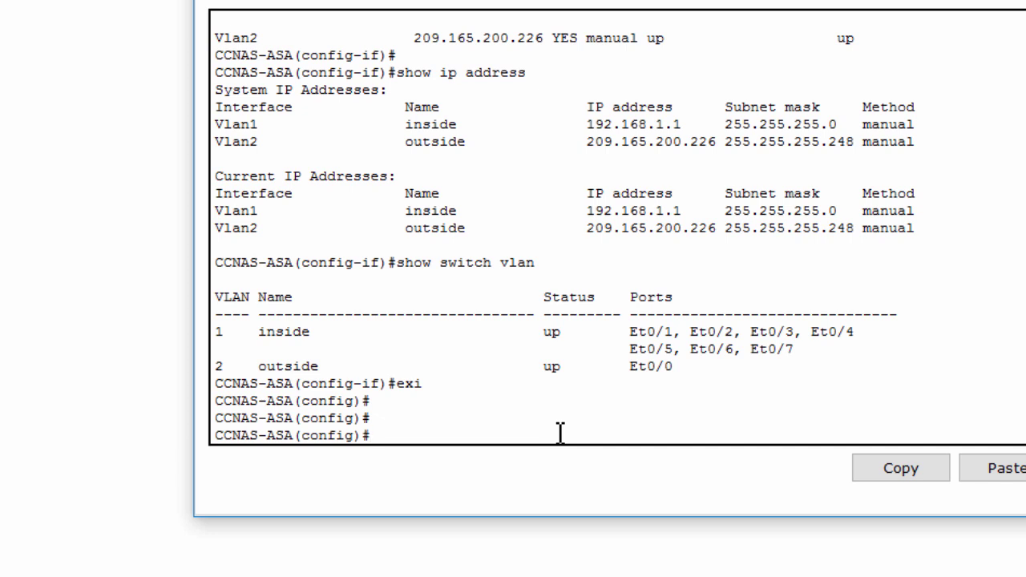
{"action": "key", "text": "Return"}
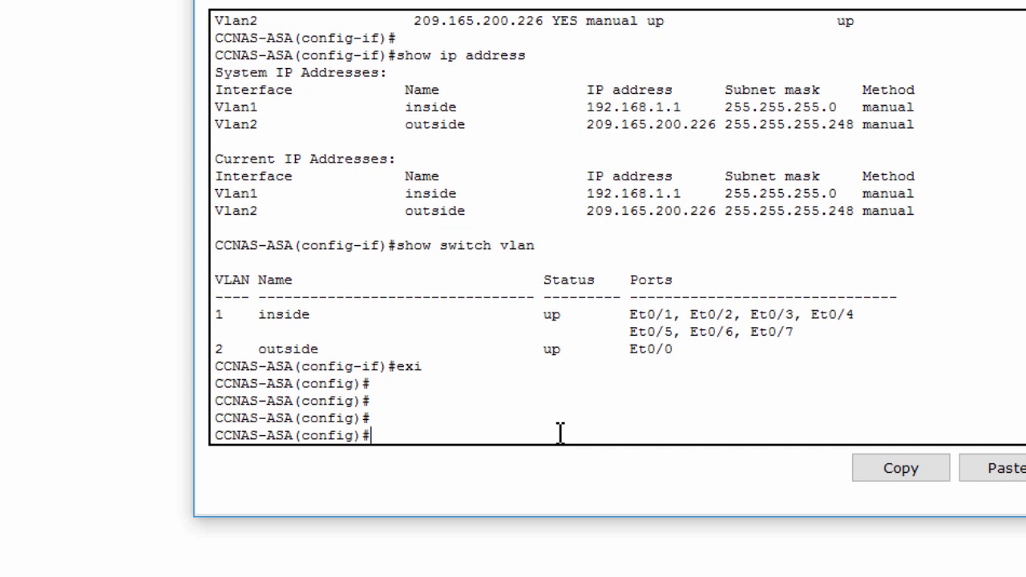
Step: Send a simple PDU ping from PC-B to the ASA, then delete it
{"action": "left_click", "coordinate": [51, 374]}
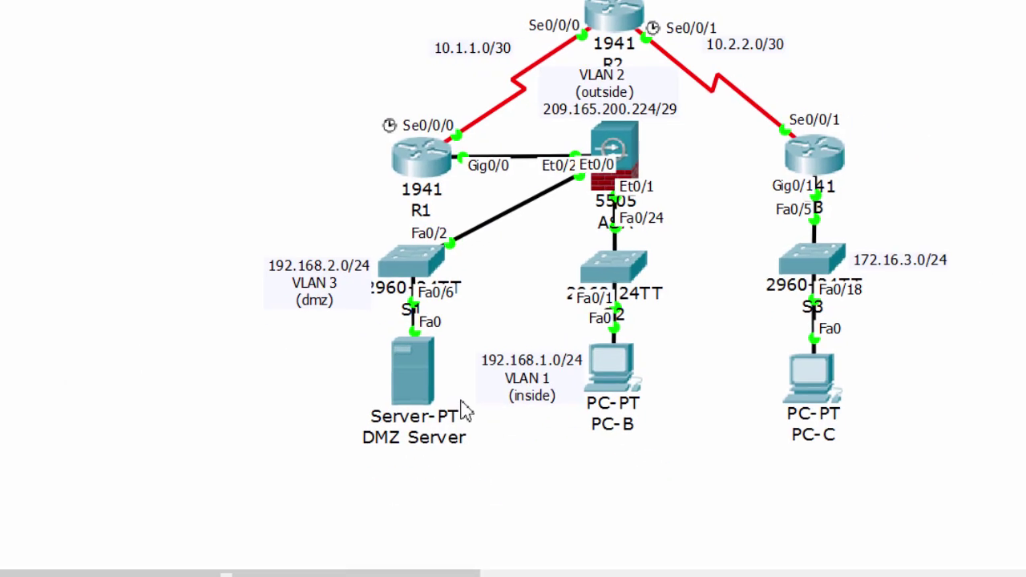
{"action": "left_click", "coordinate": [1024, 83]}
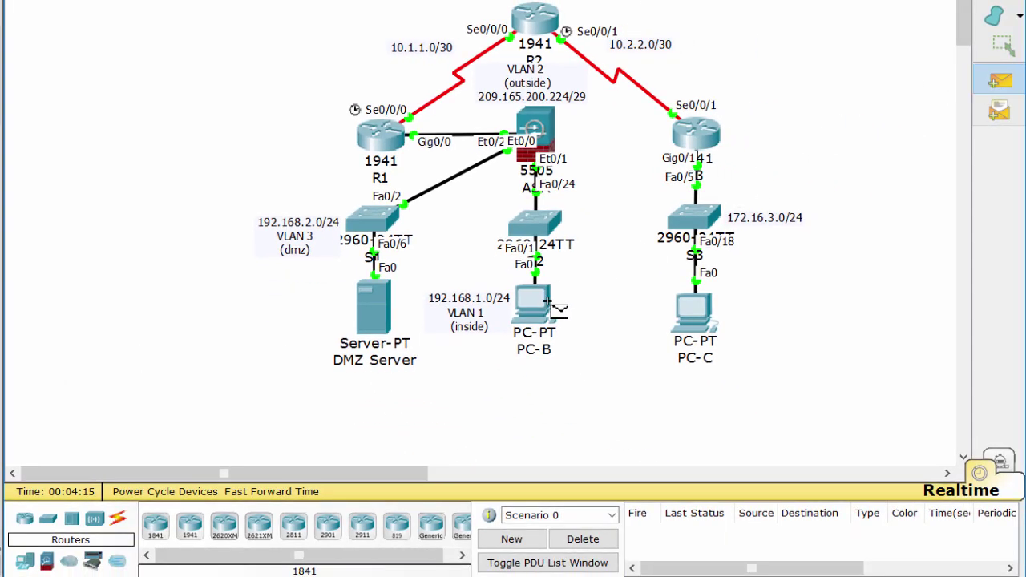
{"action": "left_click", "coordinate": [562, 325]}
{"action": "left_click", "coordinate": [551, 147]}
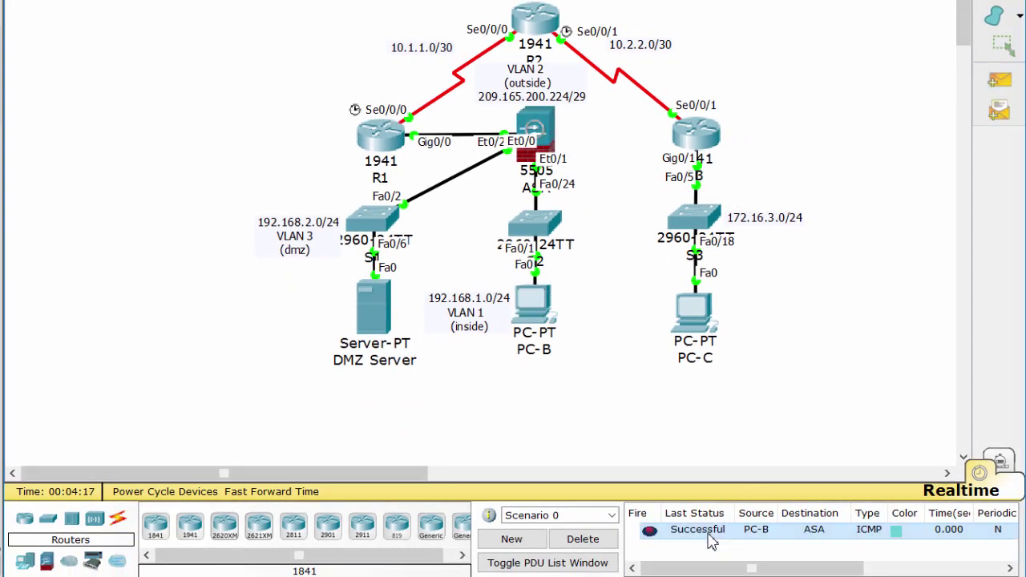
{"action": "left_click", "coordinate": [583, 539]}
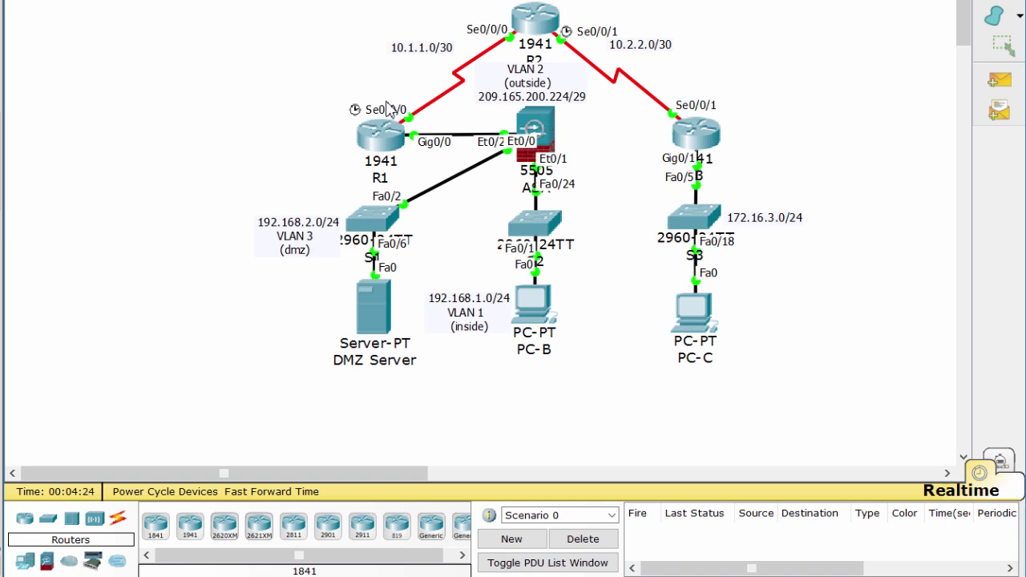
Step: Send a simple PDU ping from PC-B to R1
{"action": "left_click", "coordinate": [999, 80]}
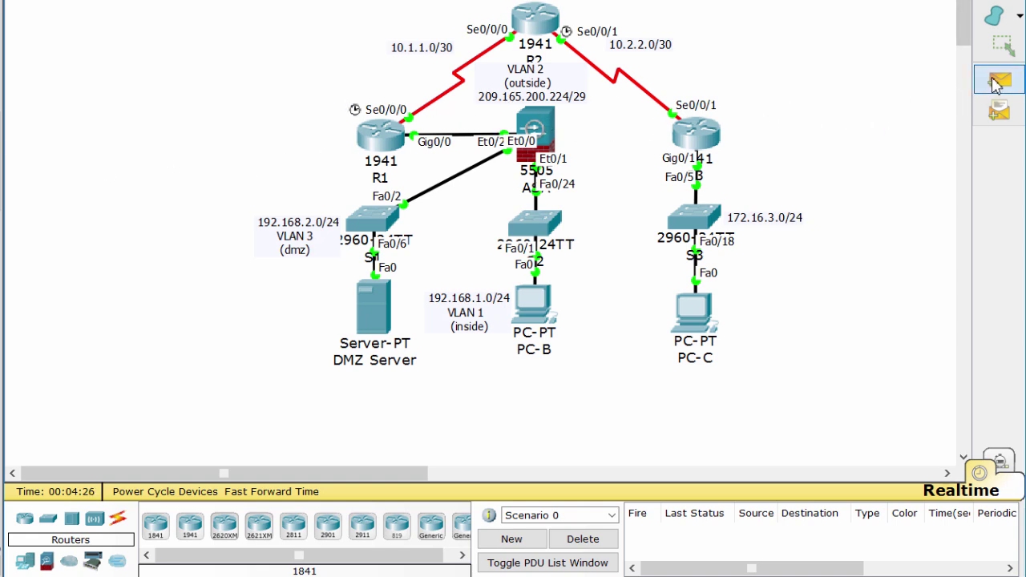
{"action": "left_click", "coordinate": [537, 301]}
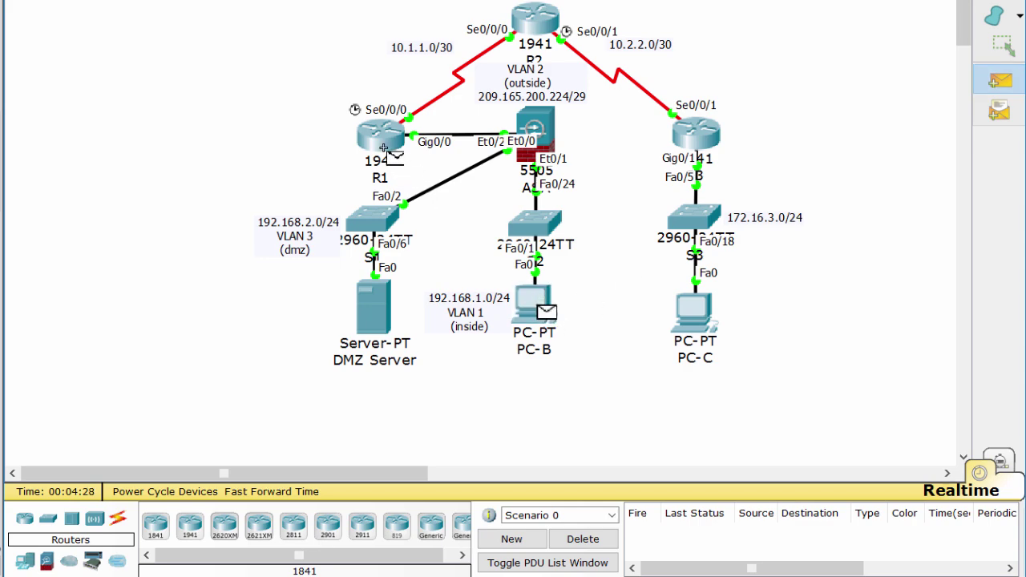
{"action": "left_click", "coordinate": [382, 145]}
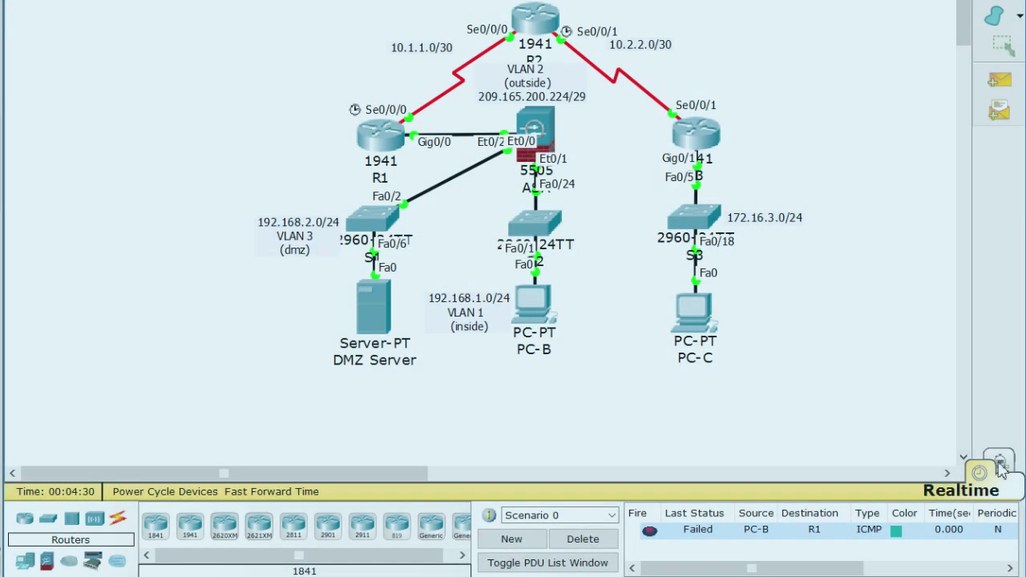
Step: In Simulation mode, step PC-B's ping to R1 through S2 to the ASA
{"action": "left_click", "coordinate": [997, 463]}
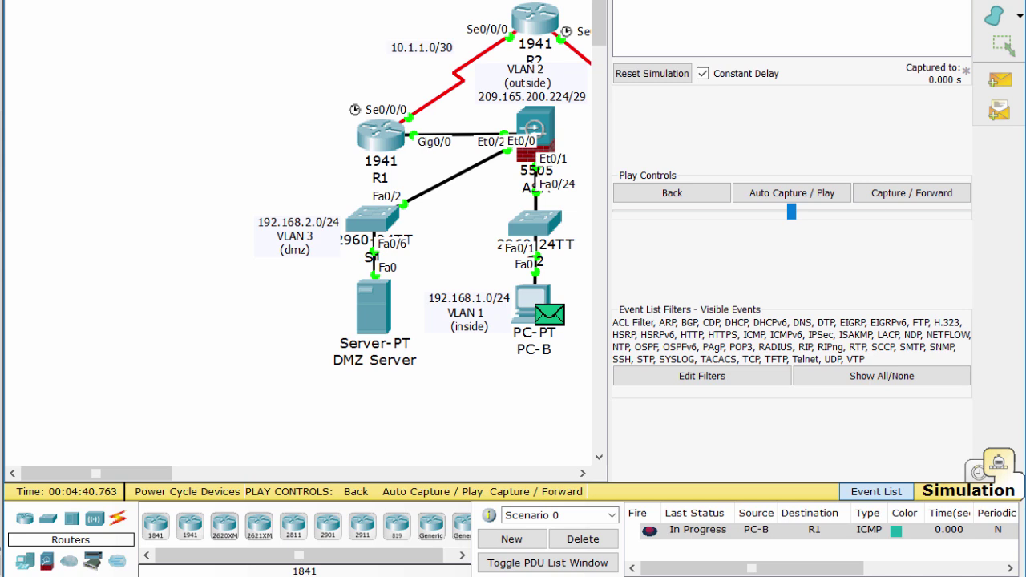
{"action": "left_click", "coordinate": [877, 491]}
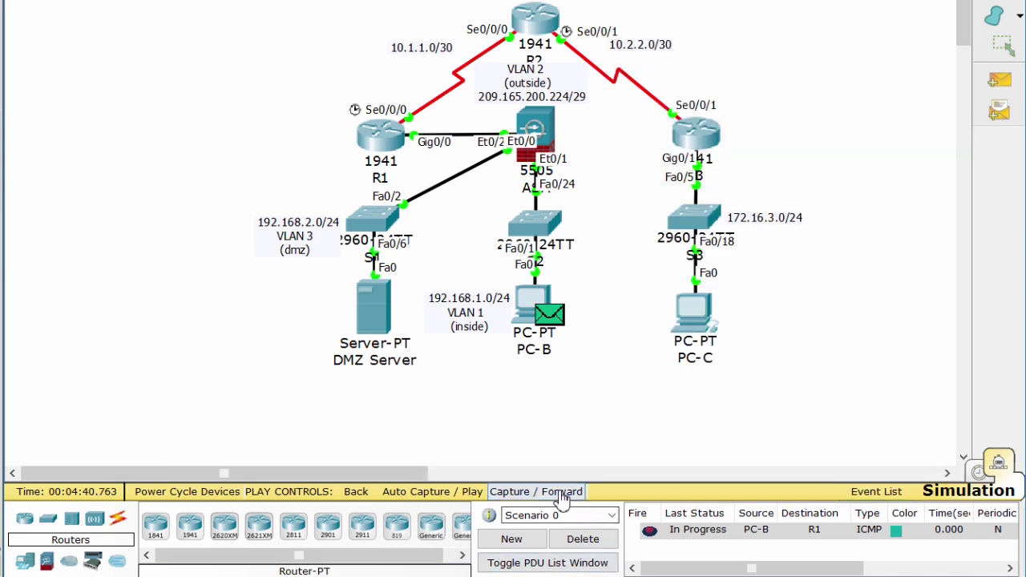
{"action": "left_click", "coordinate": [562, 496]}
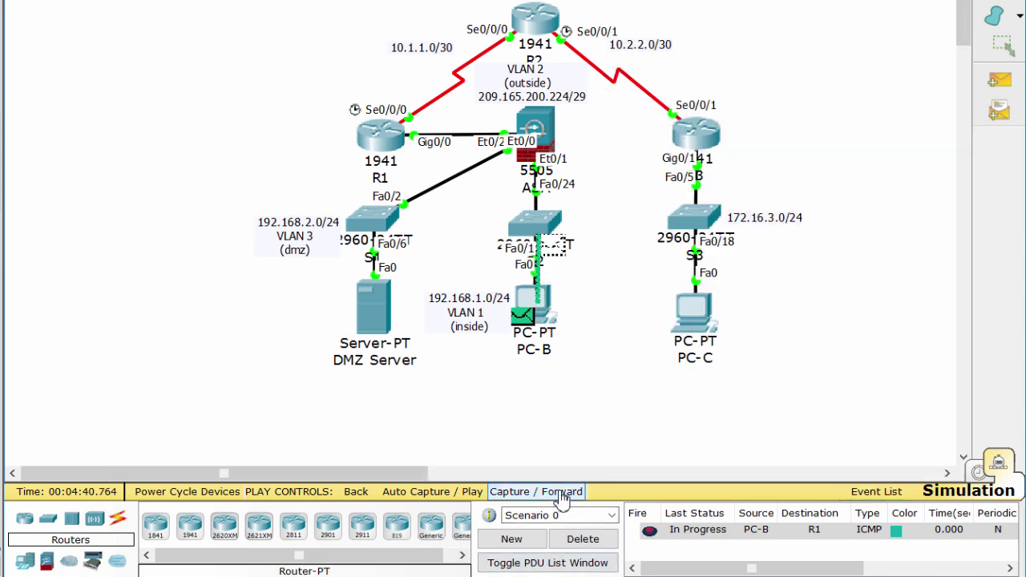
{"action": "left_click", "coordinate": [561, 496]}
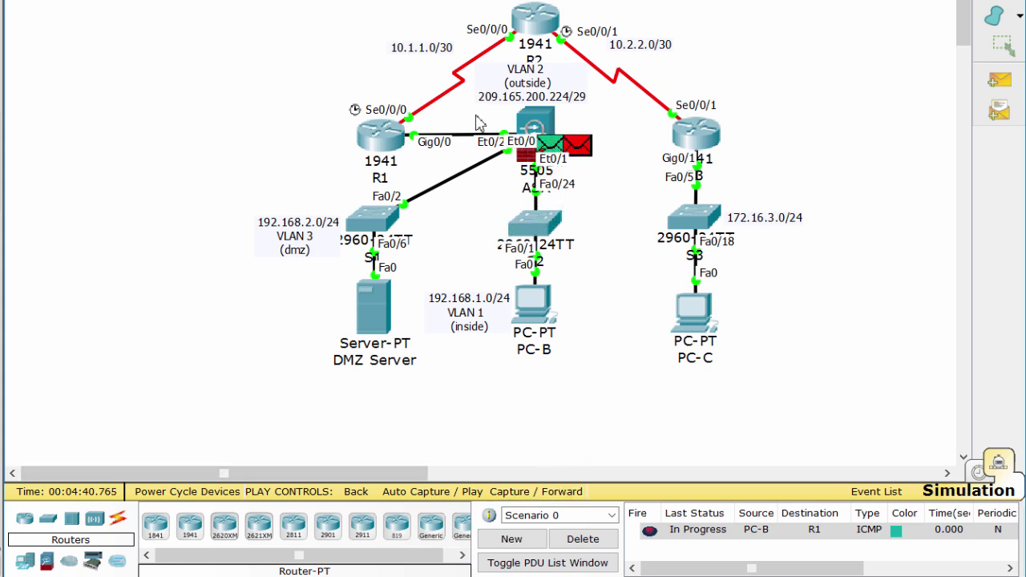
Step: Delete the stopped ping and return to Realtime mode
{"action": "left_click_drag", "start_coordinate": [476, 115], "coordinate": [614, 182]}
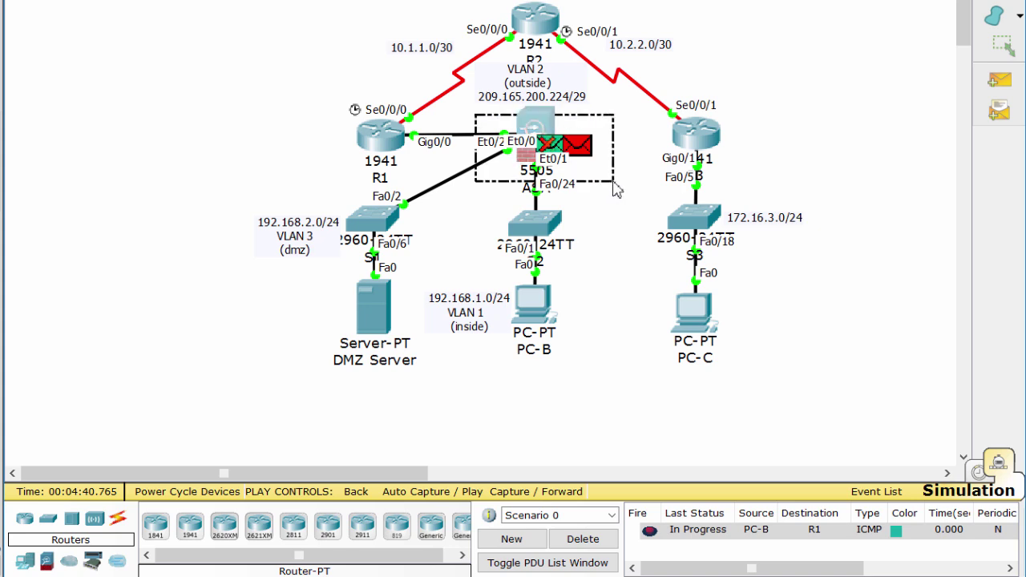
{"action": "left_click", "coordinate": [583, 538]}
{"action": "left_click", "coordinate": [979, 470]}
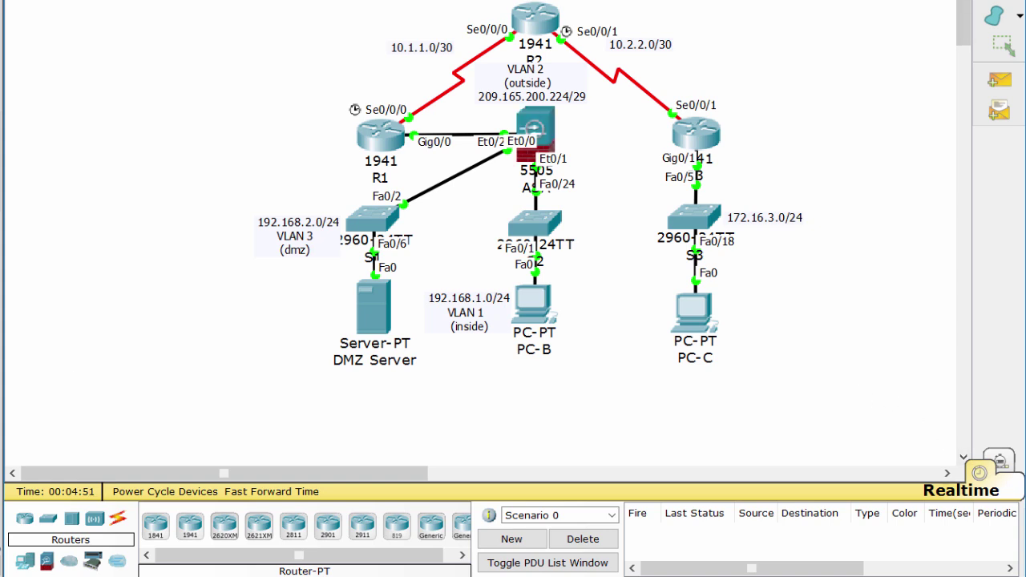
Step: On the ASA, add 'route outside 0.0.0.0 0.0.0.0 209.165.200.225'
{"action": "left_click", "coordinate": [546, 127]}
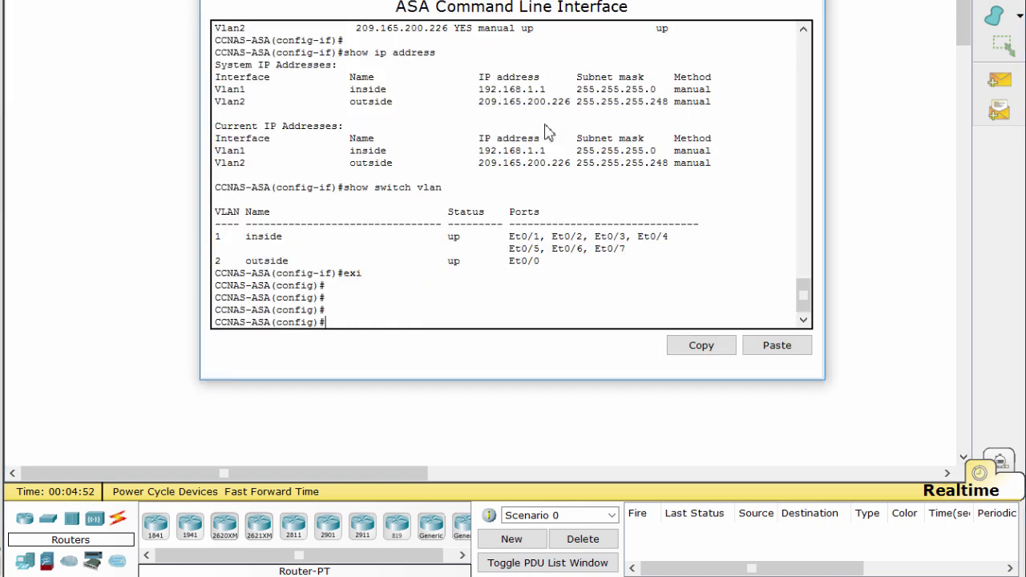
{"action": "type", "text": "route out"}
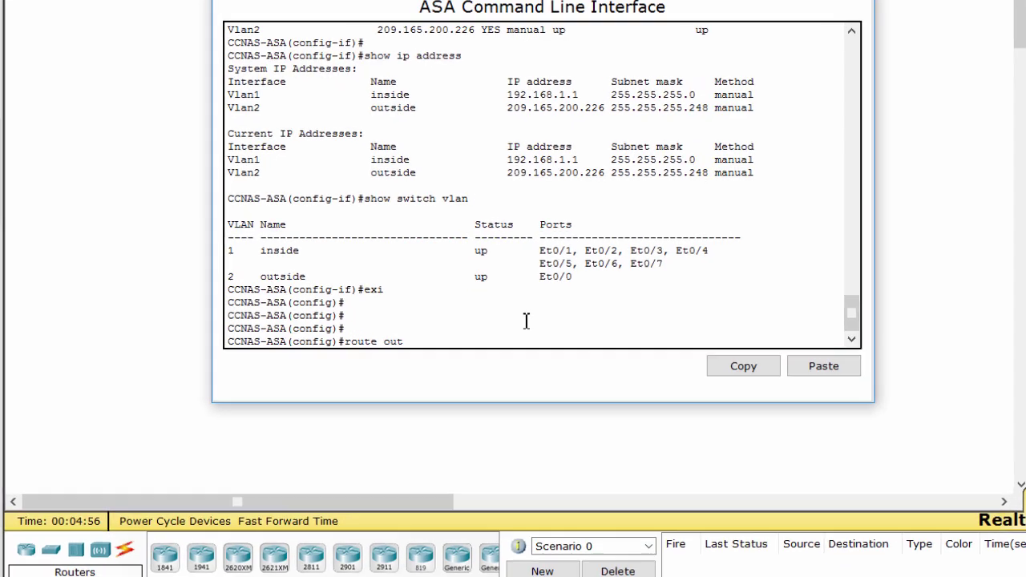
{"action": "key", "text": "Tab"}
{"action": "type", "text": "0.0.0.0"}
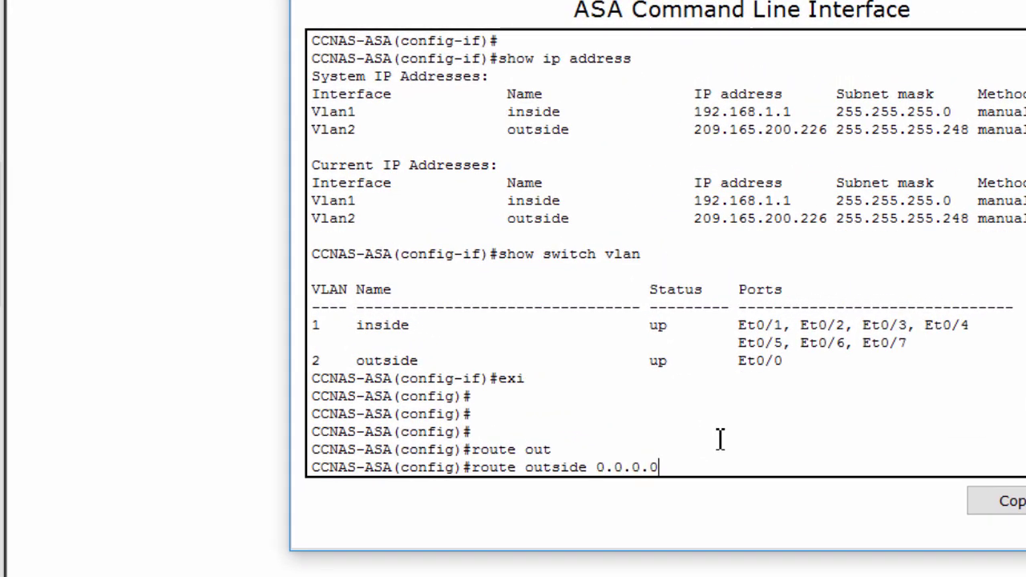
{"action": "type", "text": " 0.0.0.0 20"}
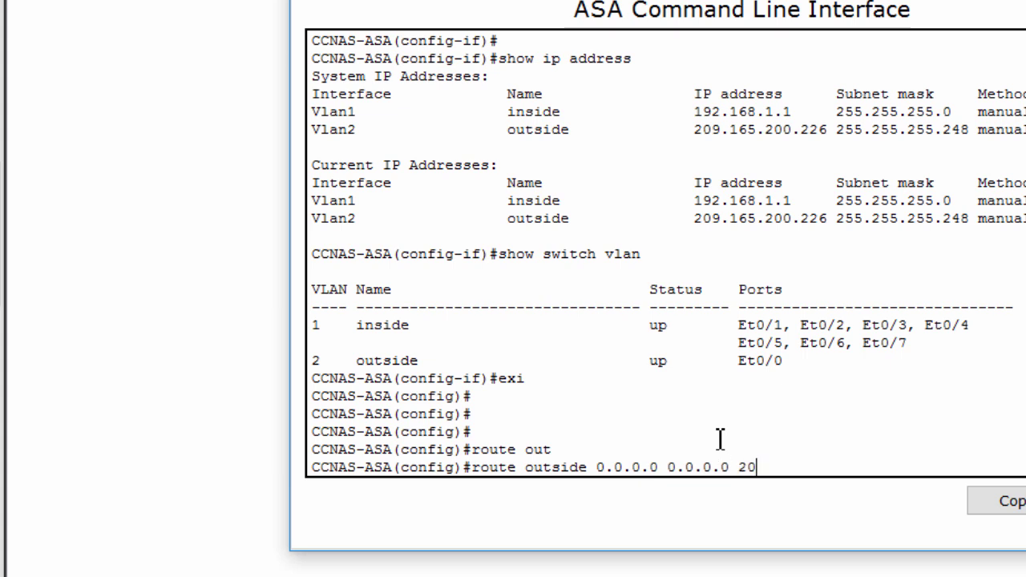
{"action": "type", "text": "9.165.200.225"}
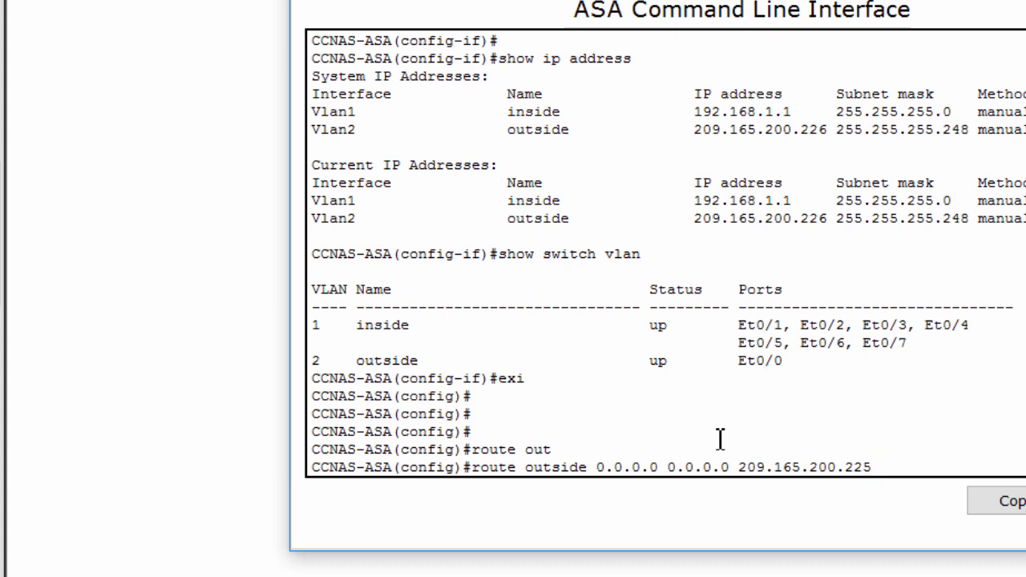
{"action": "key", "text": "Return"}
Step: Run 'show route' and highlight the new default route entry
{"action": "key", "text": "Return"}
{"action": "type", "text": "show"}
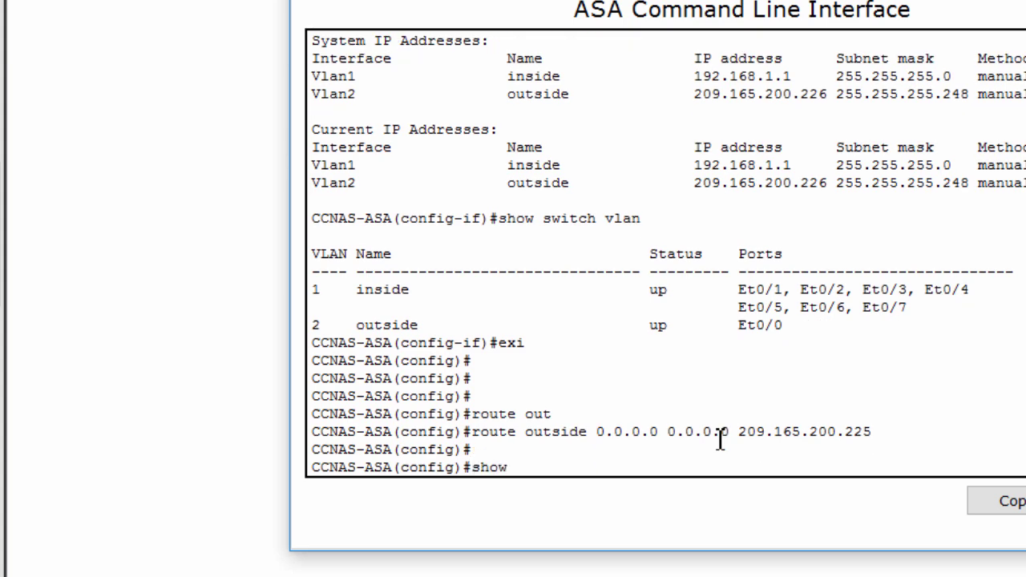
{"action": "type", "text": " route"}
{"action": "key", "text": "Return"}
{"action": "left_click", "coordinate": [688, 452]}
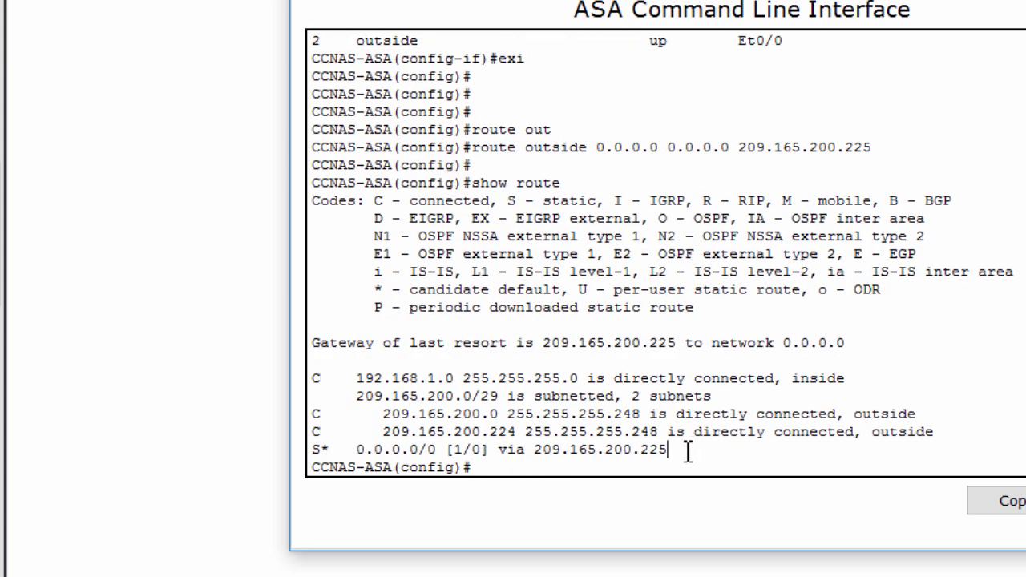
{"action": "left_click_drag", "start_coordinate": [688, 451], "coordinate": [312, 453]}
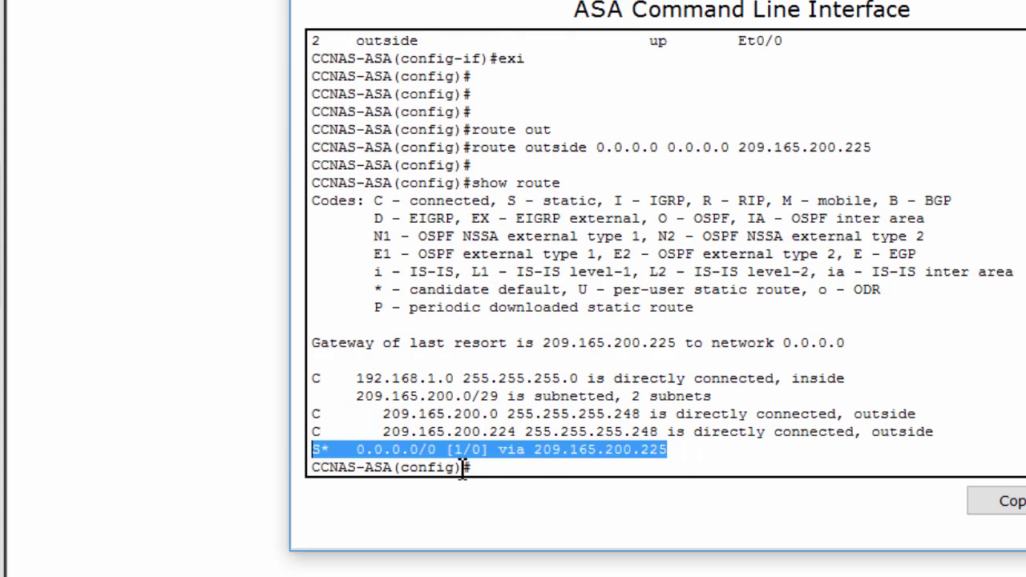
{"action": "left_click", "coordinate": [384, 449]}
{"action": "left_click", "coordinate": [229, 343]}
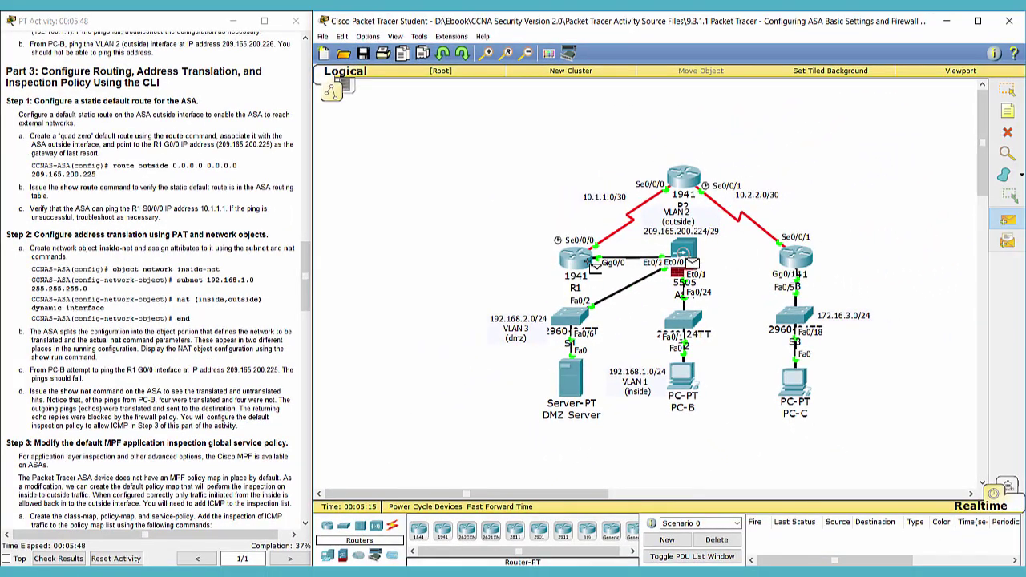
Step: Send ASA-to-R1 simple PDU pings until one succeeds, clear them, and reopen the ASA CLI
{"action": "left_click", "coordinate": [591, 263]}
{"action": "left_click", "coordinate": [1008, 219]}
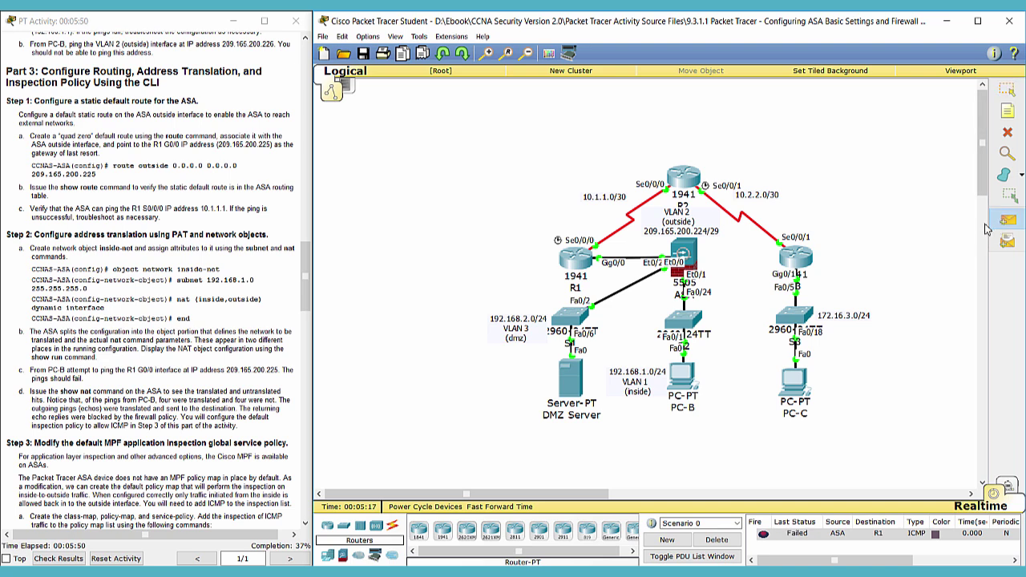
{"action": "left_click", "coordinate": [589, 262]}
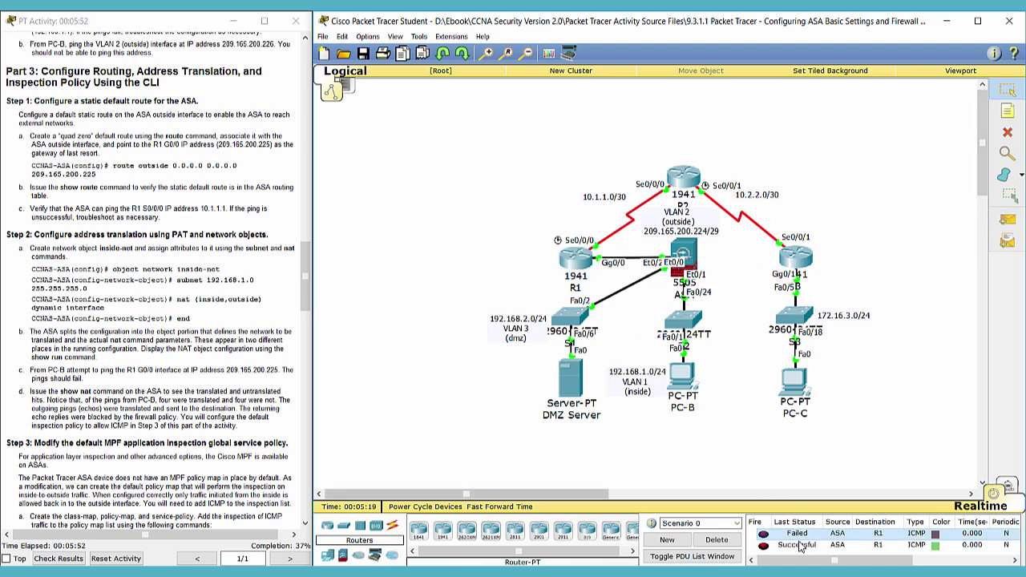
{"action": "left_click", "coordinate": [718, 539]}
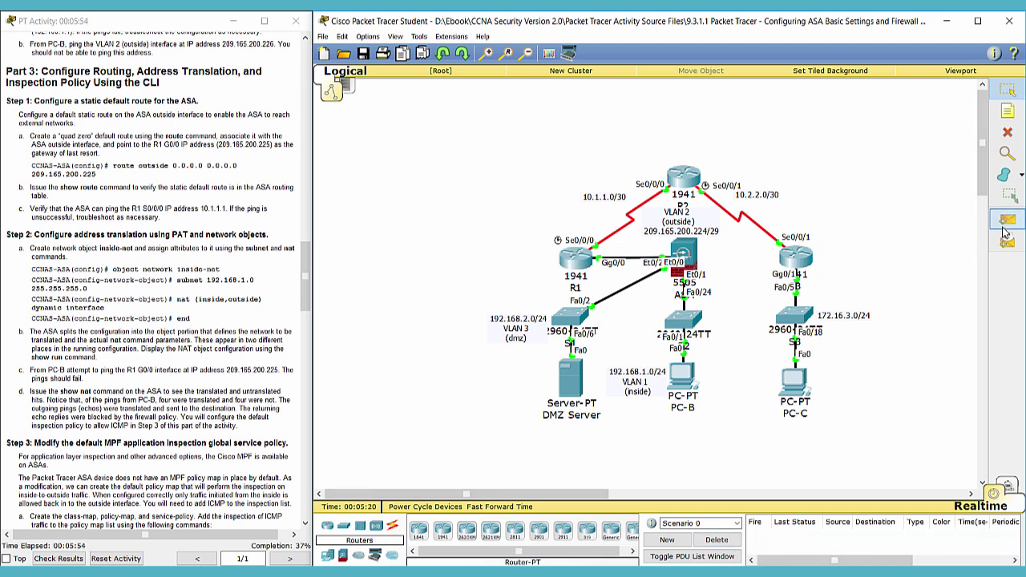
{"action": "left_click", "coordinate": [1008, 218]}
{"action": "left_click", "coordinate": [682, 258]}
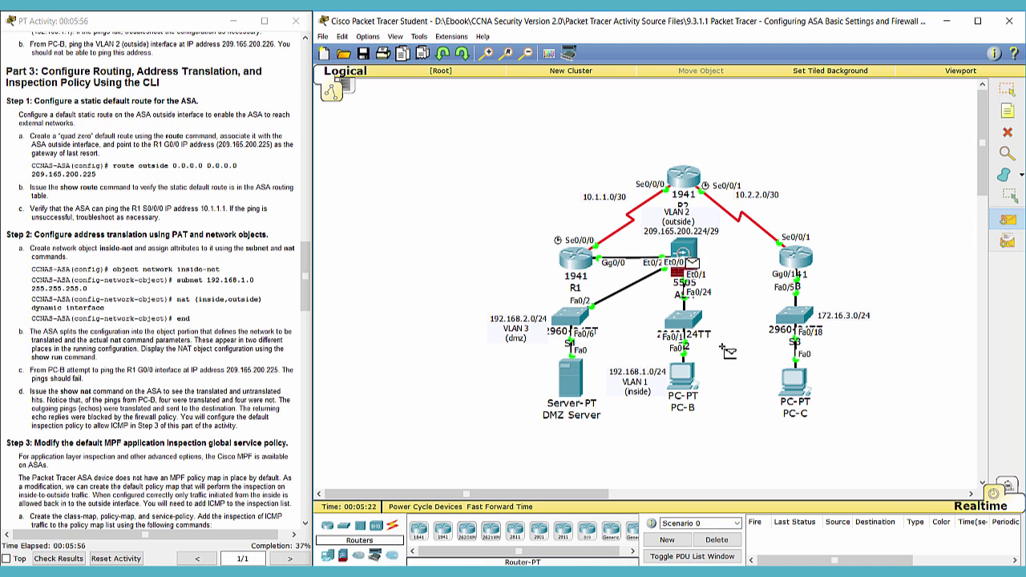
{"action": "left_click", "coordinate": [590, 265]}
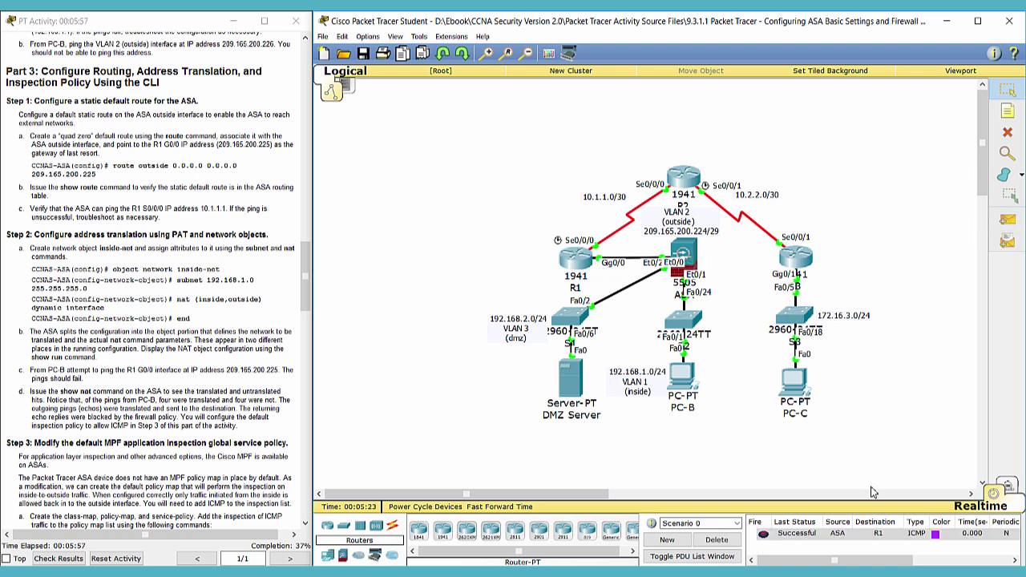
{"action": "left_click", "coordinate": [717, 539]}
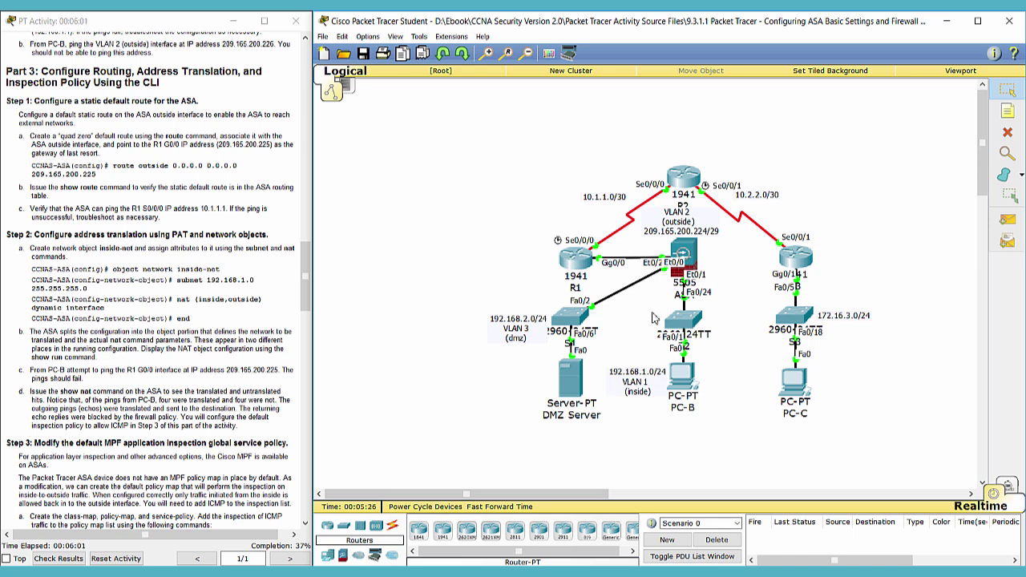
{"action": "left_click", "coordinate": [683, 258]}
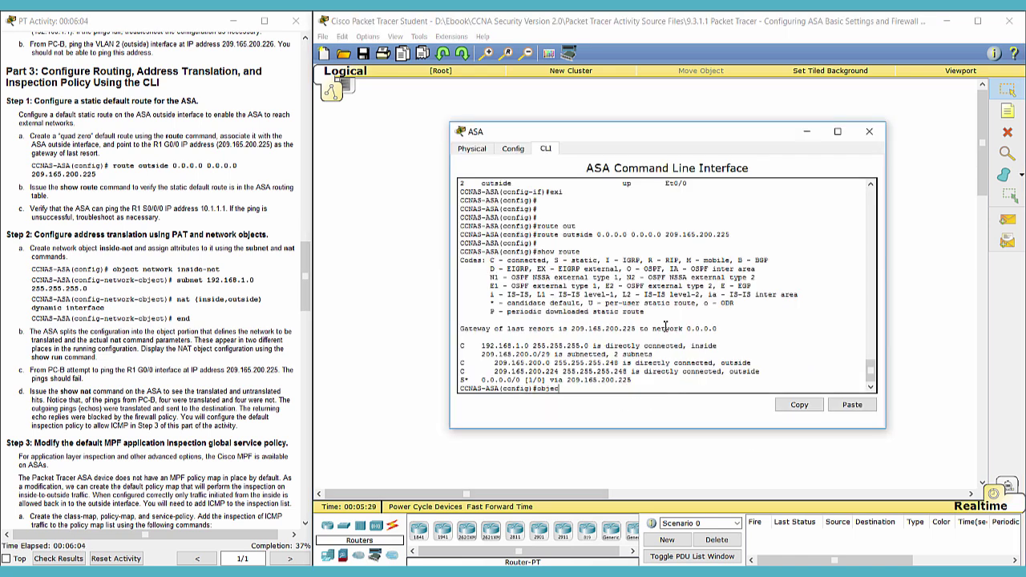
Step: Create object network inside-net with subnet 192.168.1.0 255.255.255.0
{"action": "type", "text": "object net"}
{"action": "key", "text": "Tab"}
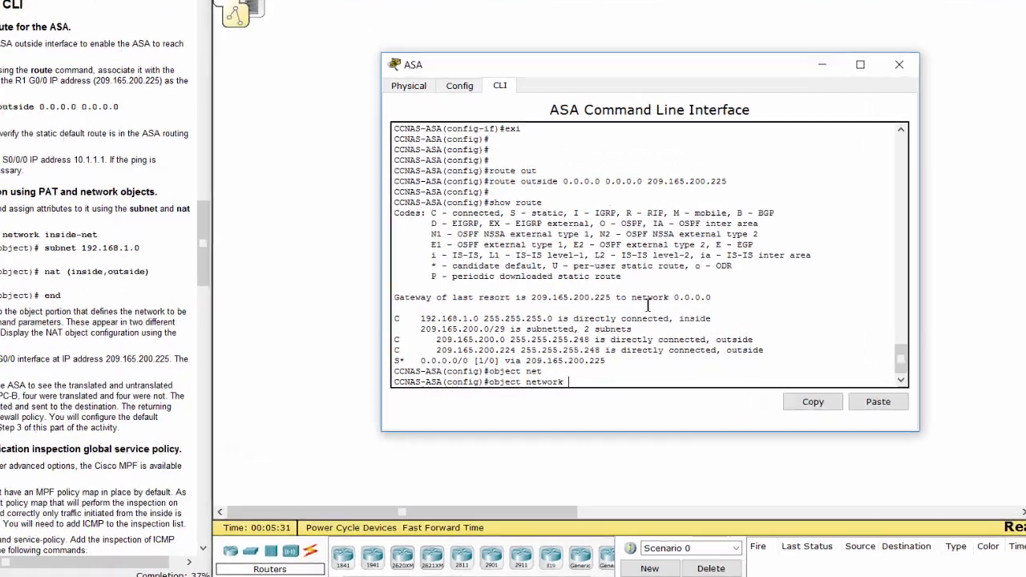
{"action": "type", "text": "inside-"}
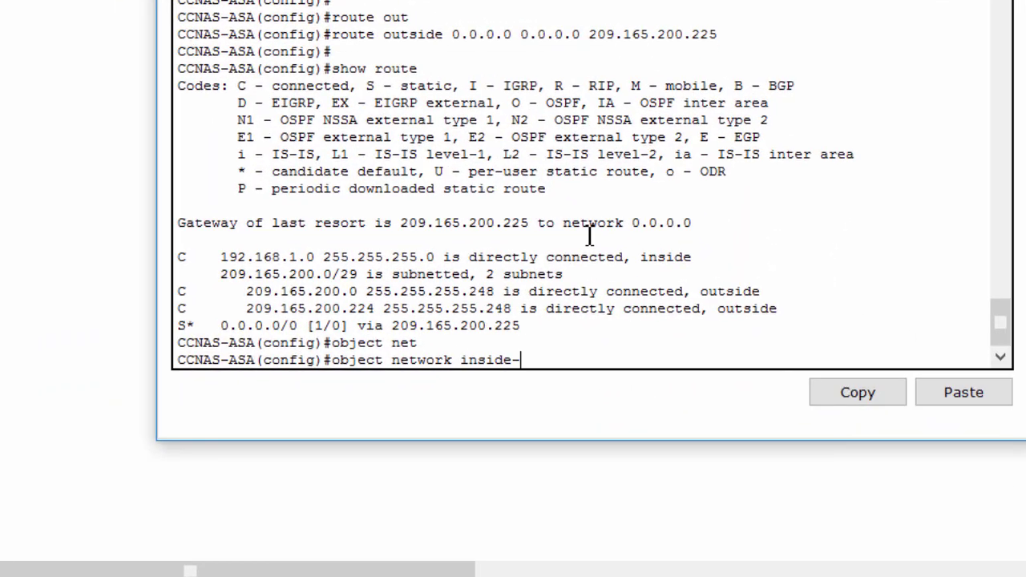
{"action": "type", "text": "net"}
{"action": "key", "text": "Return"}
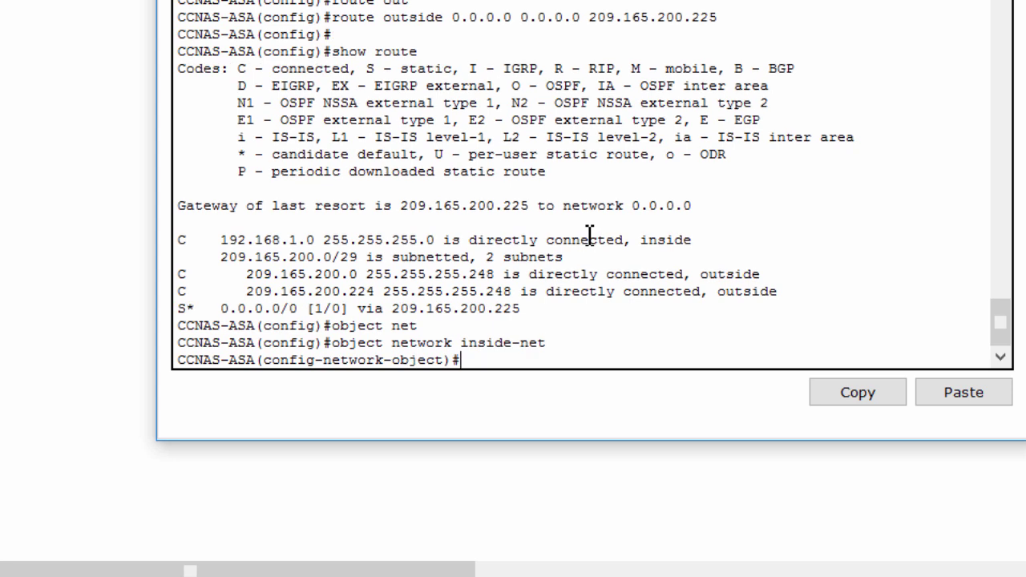
{"action": "type", "text": "su"}
{"action": "key", "text": "Tab"}
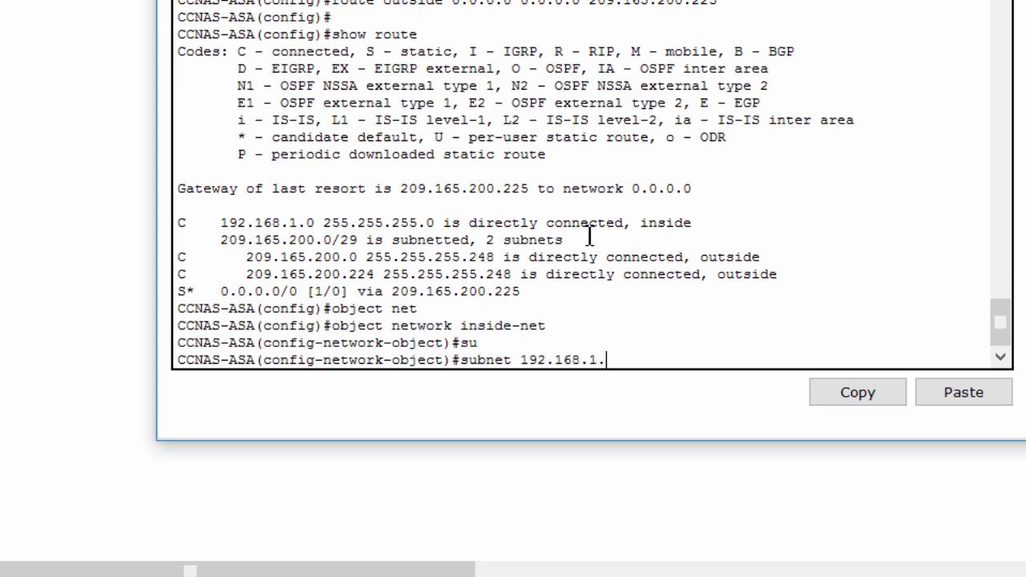
{"action": "type", "text": "192.168.1.0 255.255.2"}
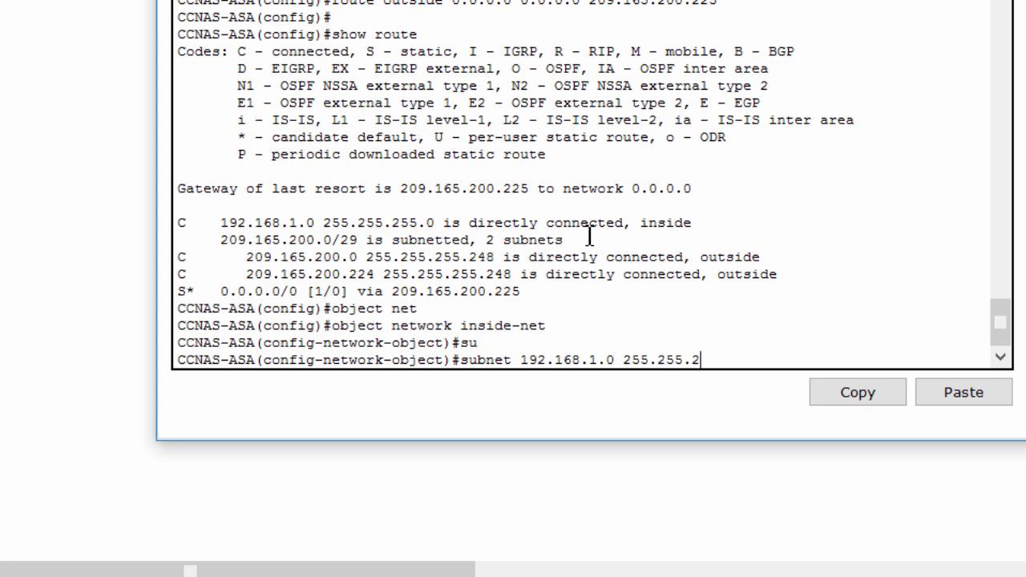
{"action": "type", "text": "55.0"}
{"action": "key", "text": "Return"}
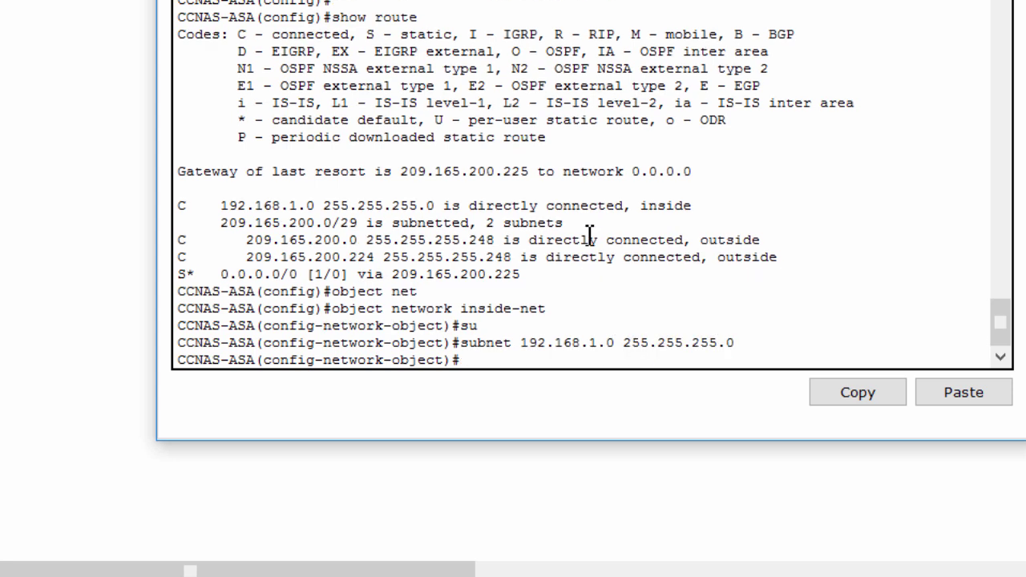
Step: Add 'nat (inside,outside) dynamic interface' to the inside-net object
{"action": "type", "text": "nat (in"}
{"action": "key", "text": "Tab"}
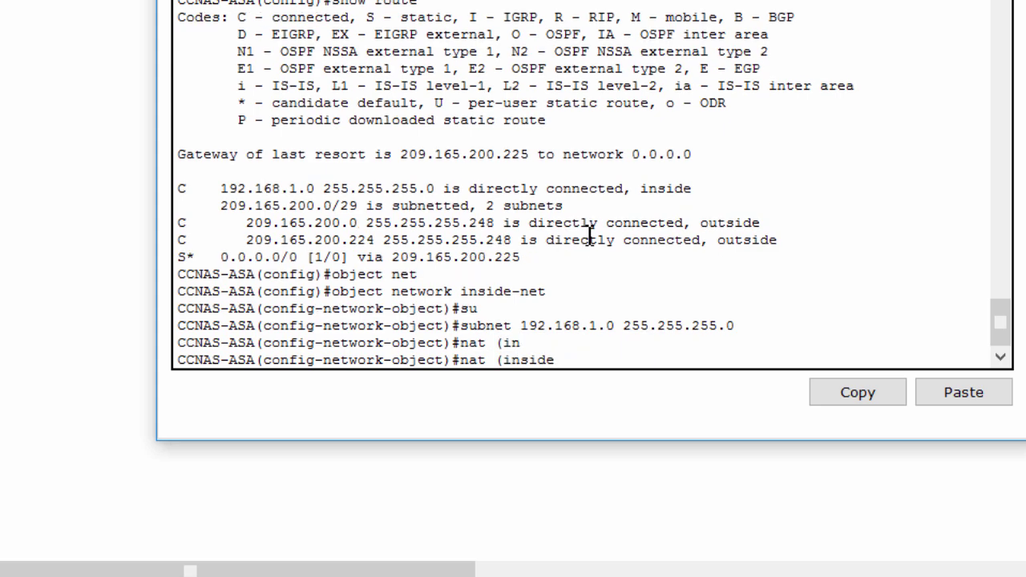
{"action": "type", "text": ",o"}
{"action": "key", "text": "Tab"}
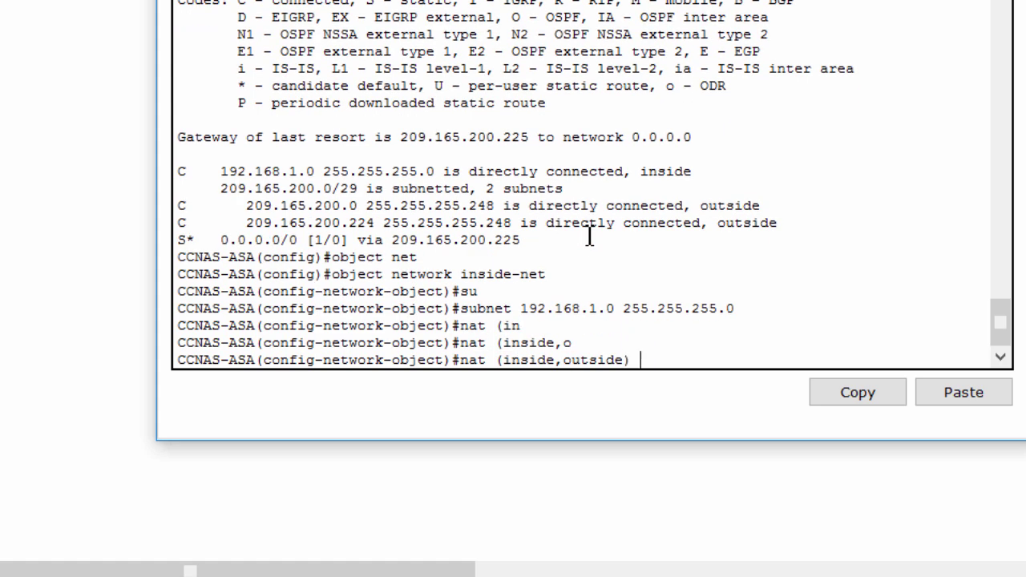
{"action": "type", "text": ") dy"}
{"action": "key", "text": "Tab"}
{"action": "type", "text": "in"}
{"action": "key", "text": "Tab"}
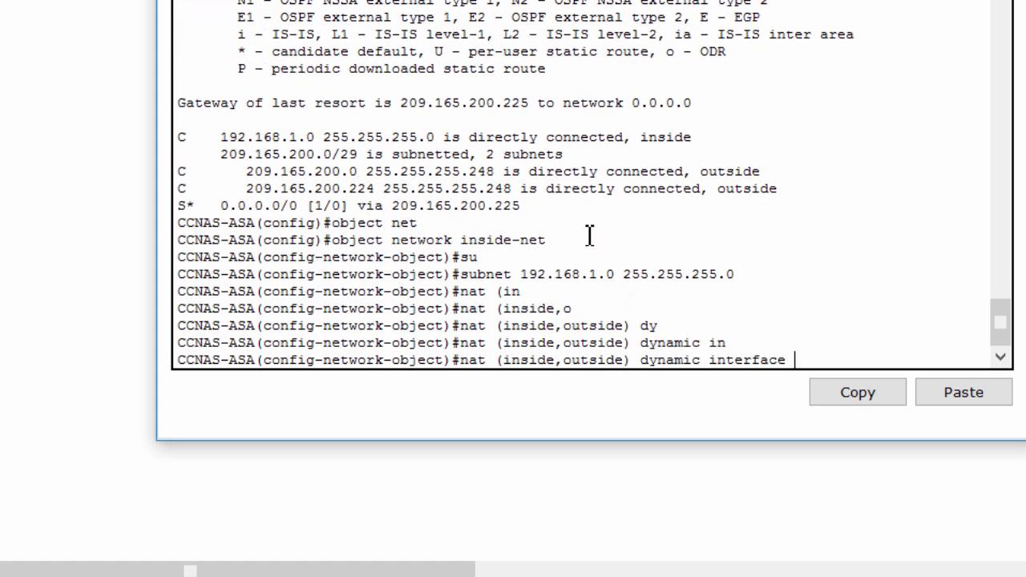
{"action": "key", "text": "Return"}
Step: Leave configuration mode with 'end' and close the ASA console
{"action": "key", "text": "Return"}
{"action": "type", "text": "end"}
{"action": "key", "text": "Return"}
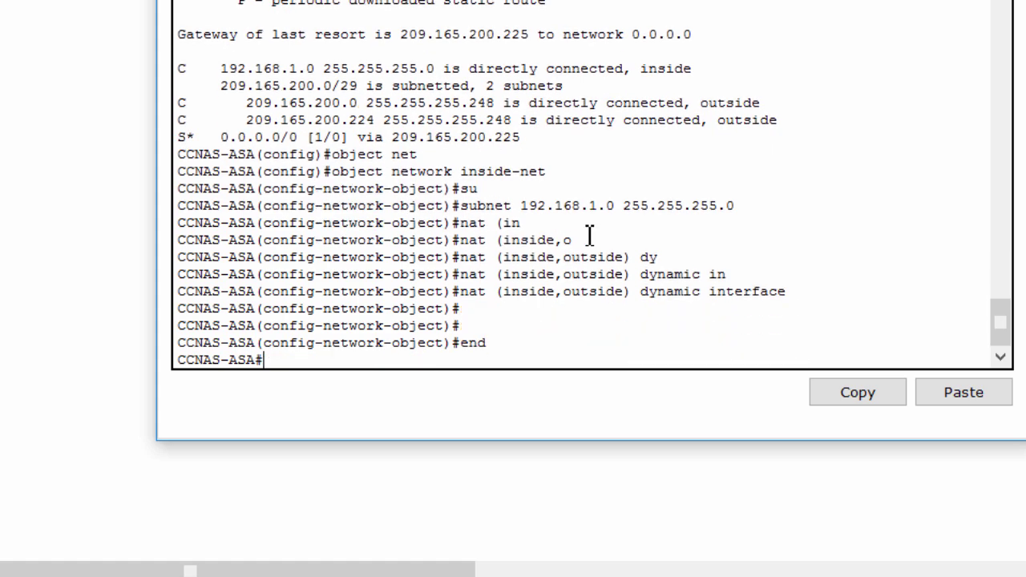
{"action": "key", "text": "Return"}
{"action": "key", "text": "Return"}
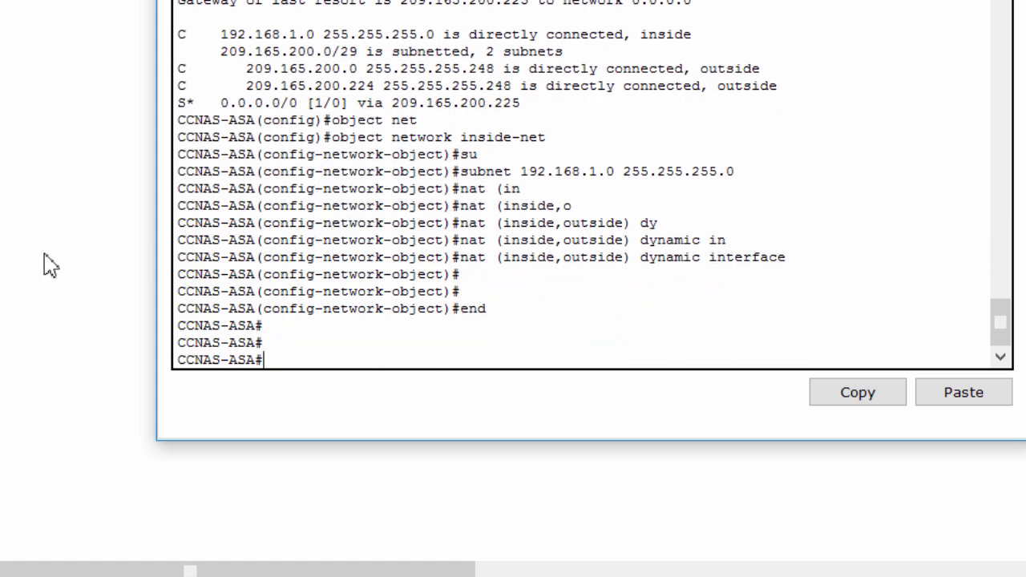
{"action": "left_click", "coordinate": [46, 264]}
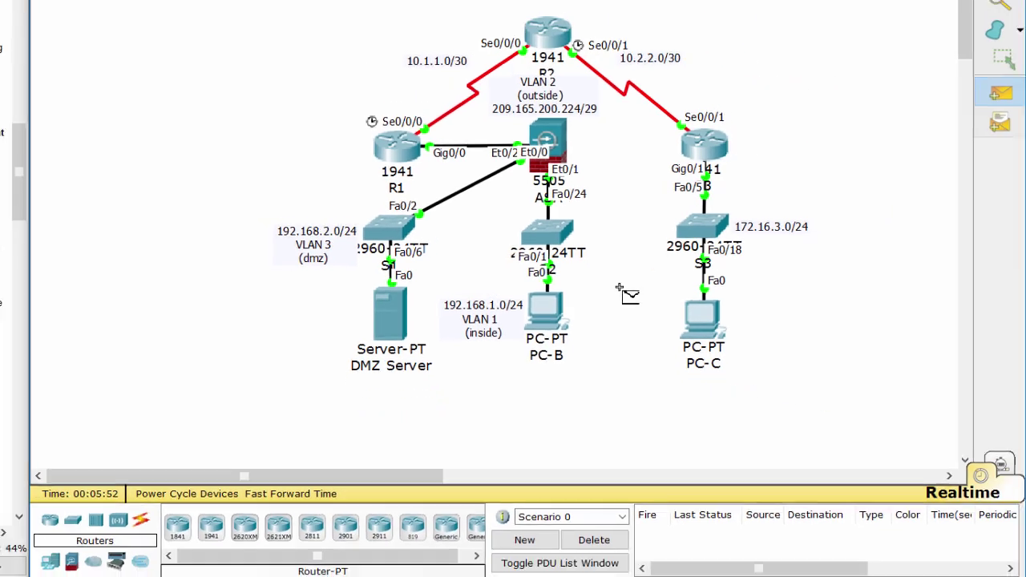
Step: Simulate PC-B's ping to R1, which reaches R1 but drops at the ASA, then delete it and return to Realtime
{"action": "left_click", "coordinate": [415, 170]}
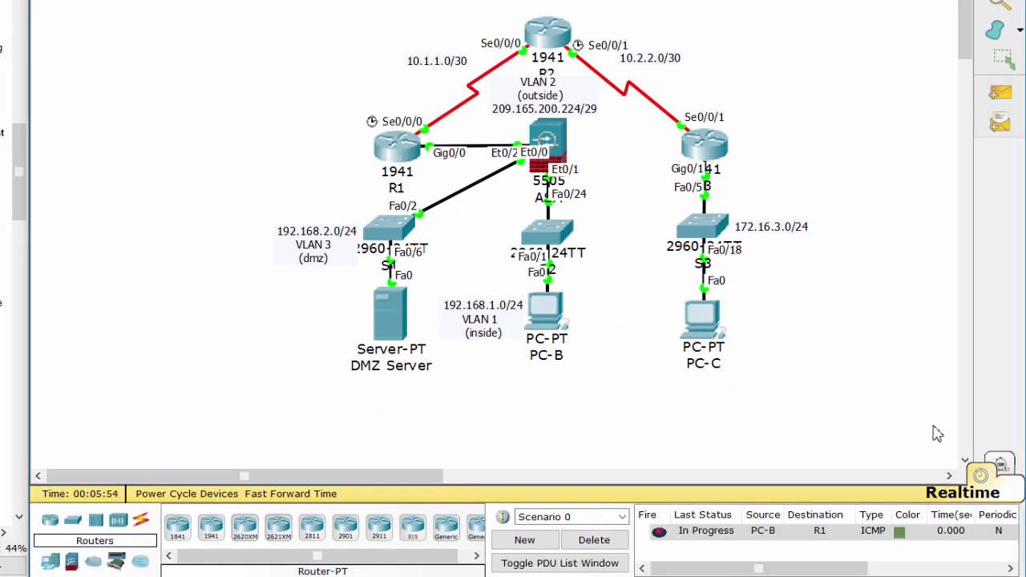
{"action": "left_click", "coordinate": [1001, 465]}
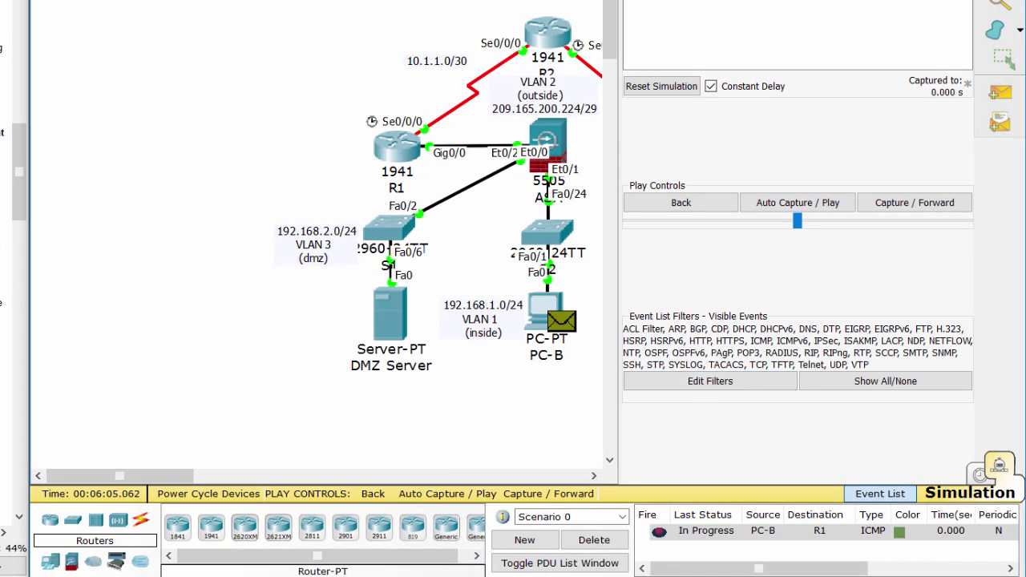
{"action": "left_click", "coordinate": [574, 495]}
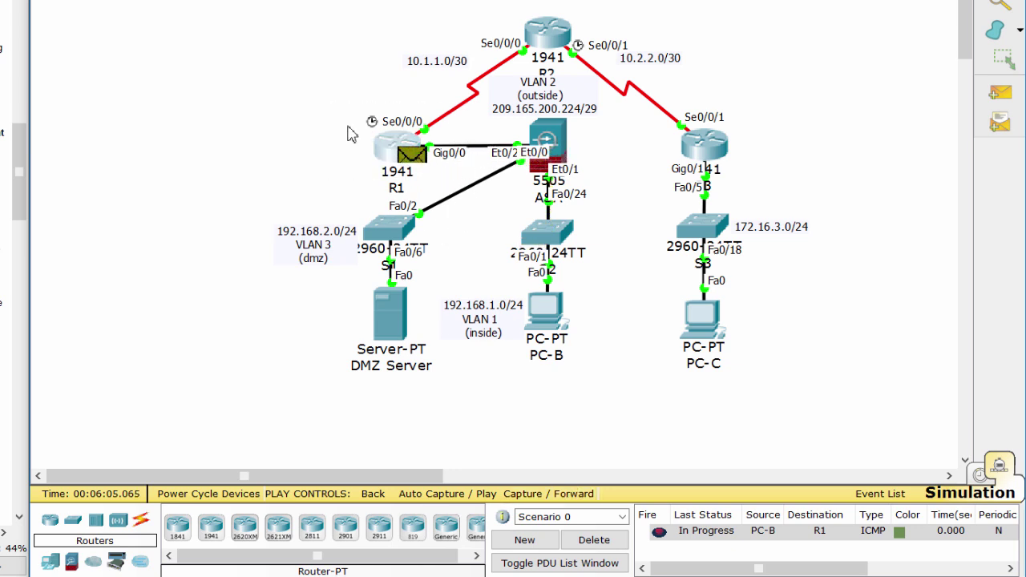
{"action": "left_click", "coordinate": [585, 496]}
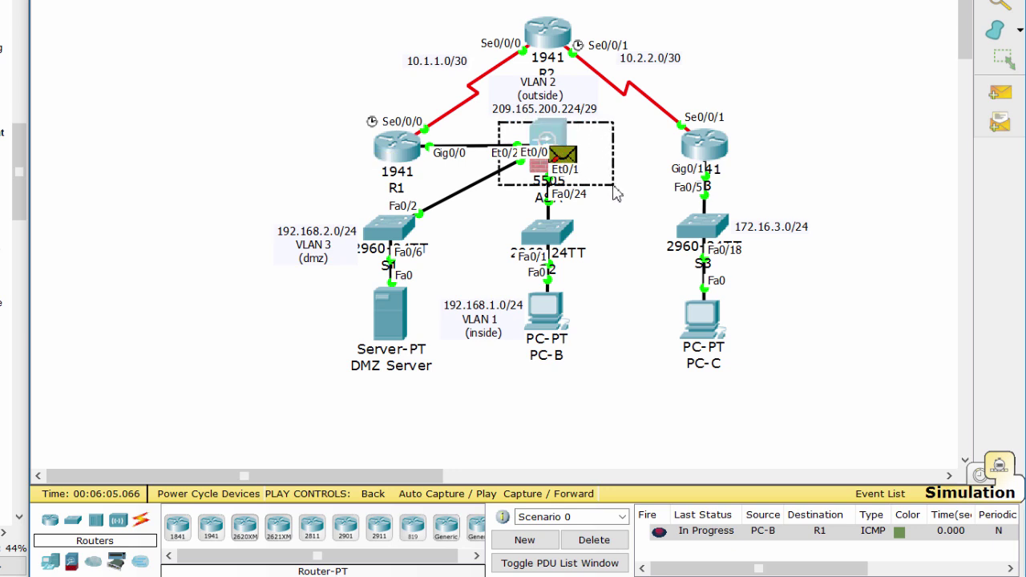
{"action": "left_click", "coordinate": [594, 540]}
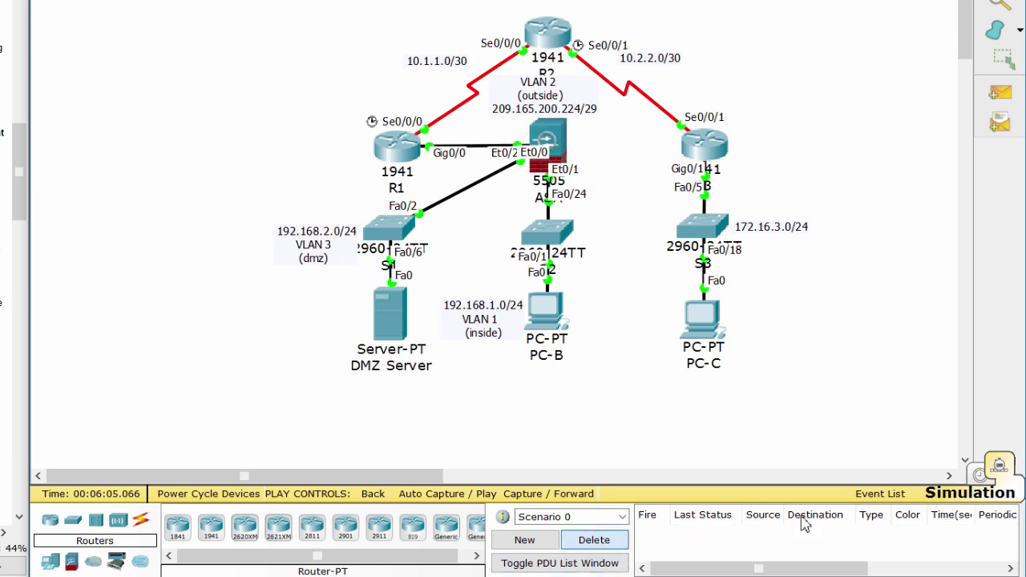
{"action": "left_click", "coordinate": [981, 475]}
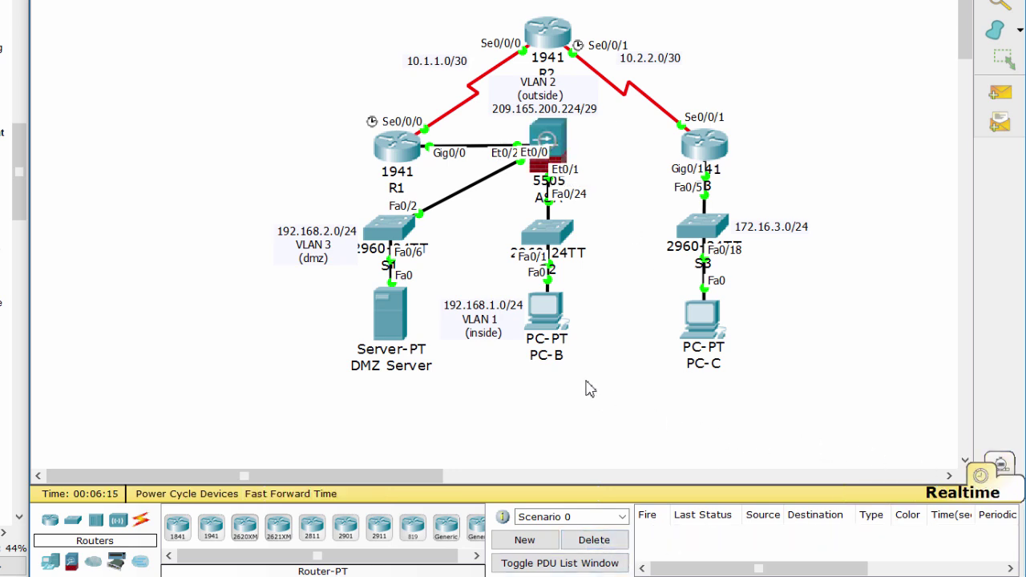
Step: Reopen the ASA CLI and enter global configuration mode with 'conf t'
{"action": "left_click", "coordinate": [553, 143]}
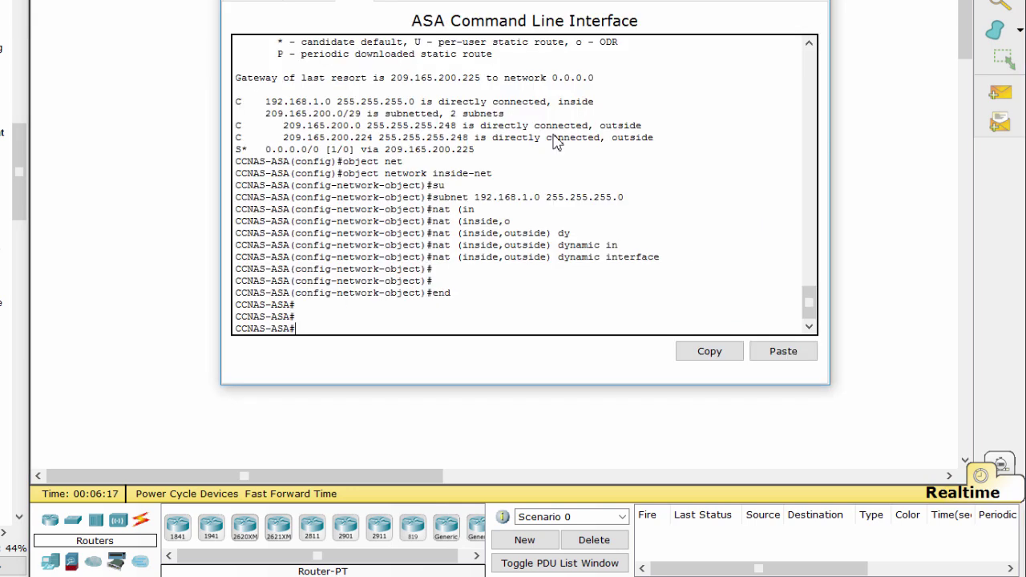
{"action": "double_click", "coordinate": [516, 258]}
{"action": "left_click", "coordinate": [485, 273]}
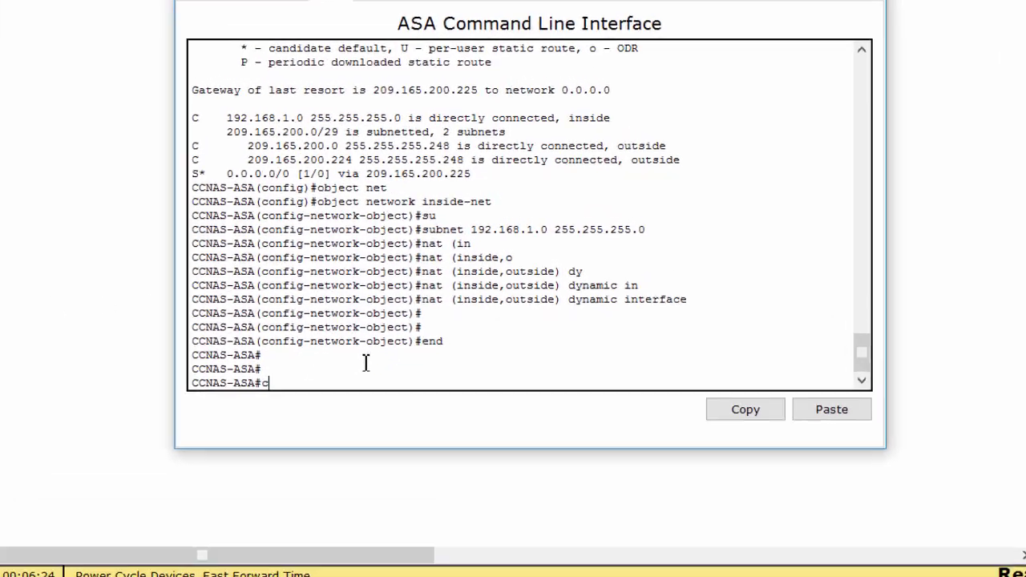
{"action": "type", "text": "onf t"}
{"action": "key", "text": "Return"}
Step: Begin typing 'class-map inspection_default'
{"action": "type", "text": "cla"}
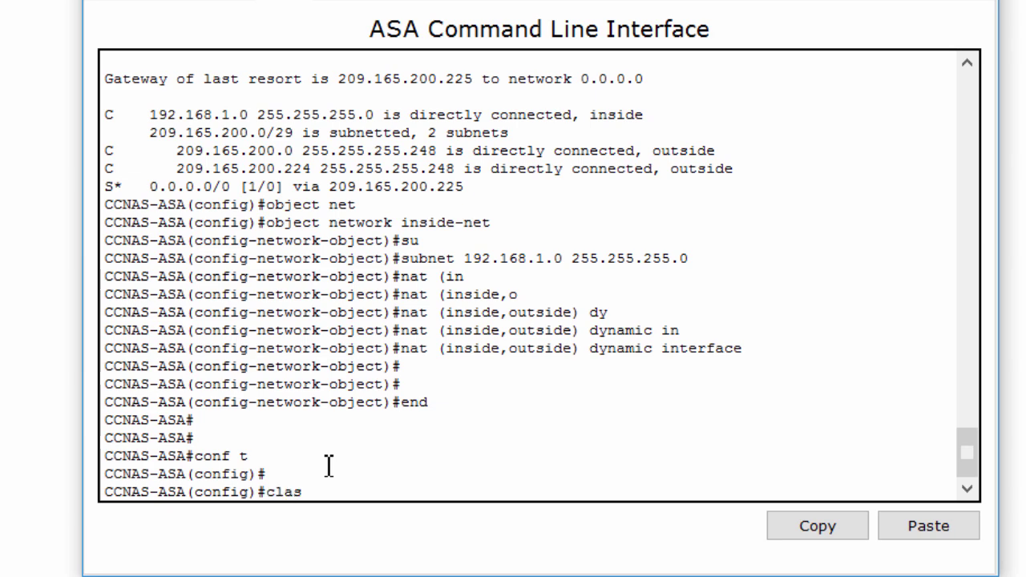
{"action": "type", "text": "s"}
{"action": "key", "text": "Tab"}
{"action": "type", "text": "inspe"}
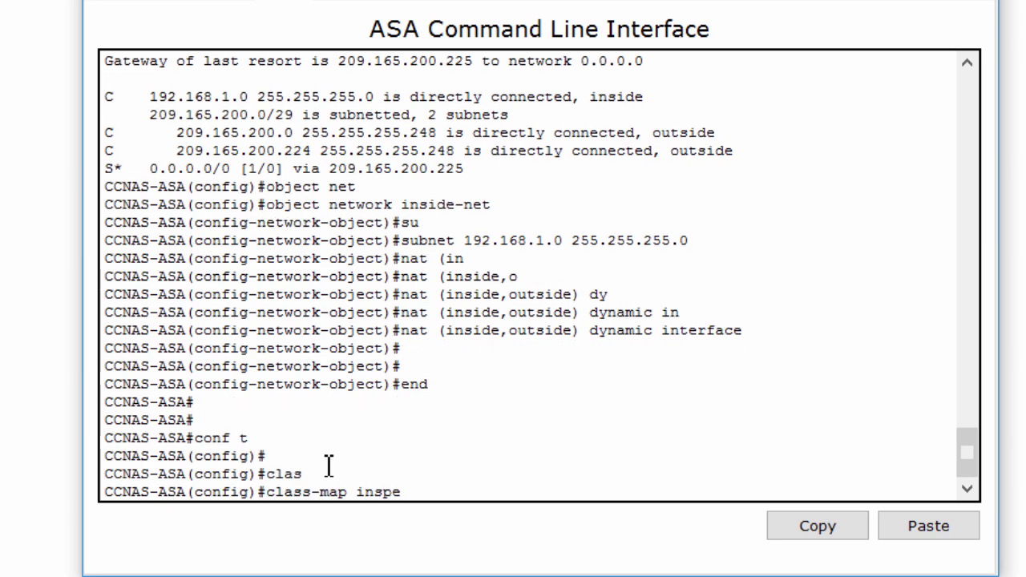
{"action": "type", "text": "ction_defau"}
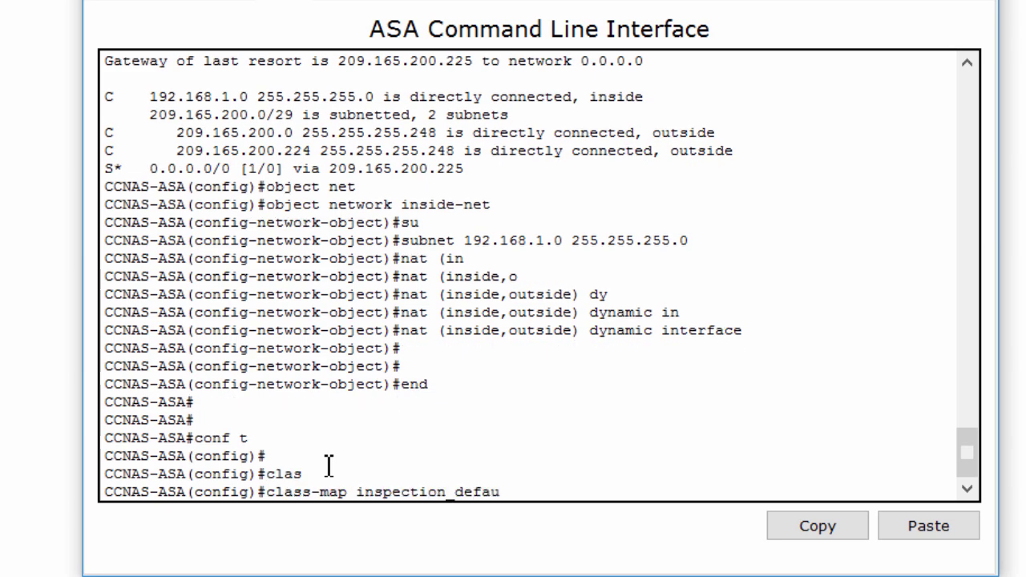
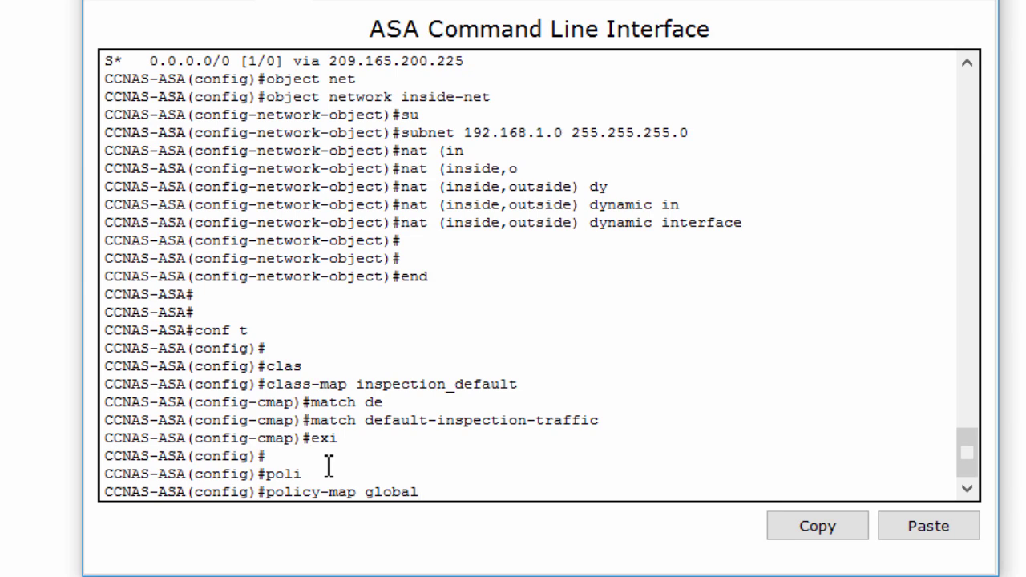
Step: Create policy-map global_policy whose inspection_default class inspects ICMP
{"action": "type", "text": "_policy"}
{"action": "key", "text": "Return"}
{"action": "type", "text": "clas"}
{"action": "key", "text": "Tab"}
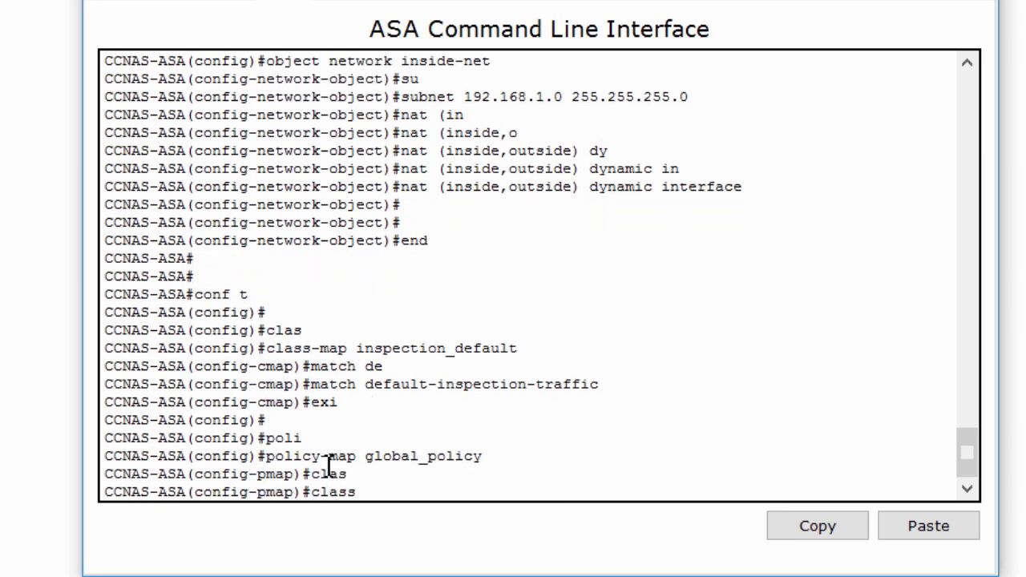
{"action": "type", "text": "inspection"}
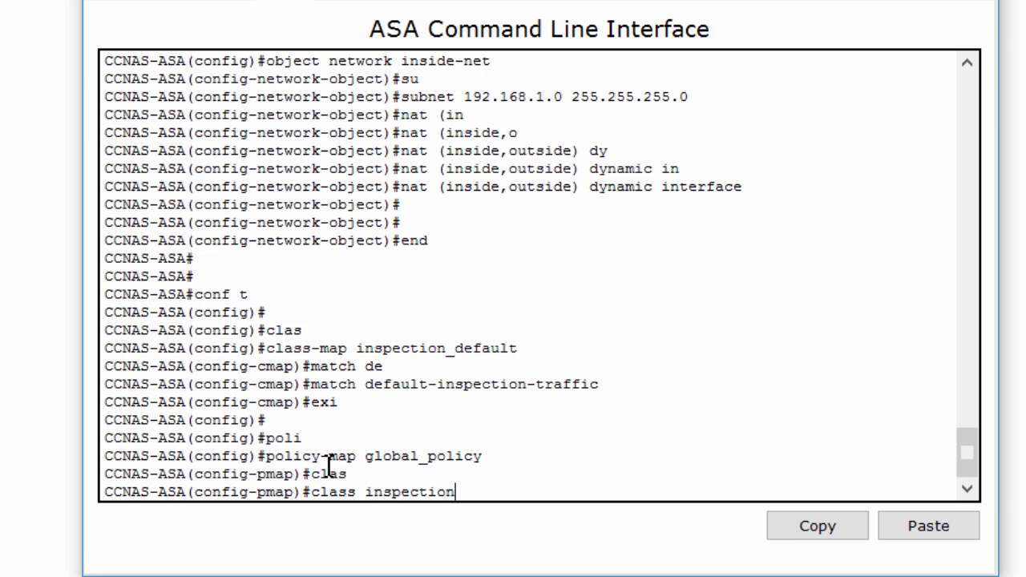
{"action": "type", "text": "_default"}
{"action": "key", "text": "Return"}
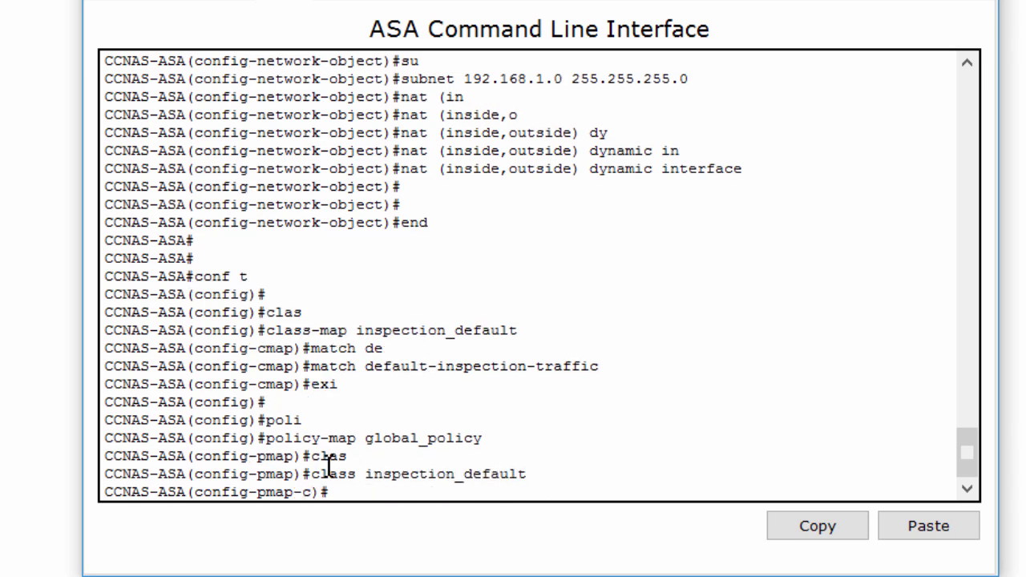
{"action": "key", "text": "Return"}
{"action": "type", "text": "ins"}
{"action": "key", "text": "Tab"}
{"action": "type", "text": "ic"}
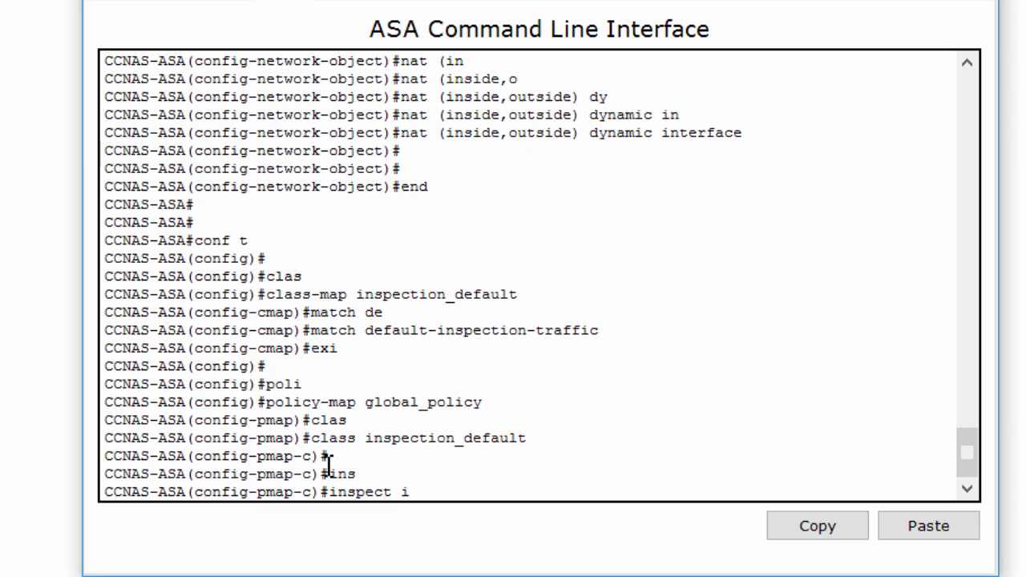
{"action": "key", "text": "Tab"}
{"action": "key", "text": "Return"}
{"action": "key", "text": "Return"}
{"action": "type", "text": "exi"}
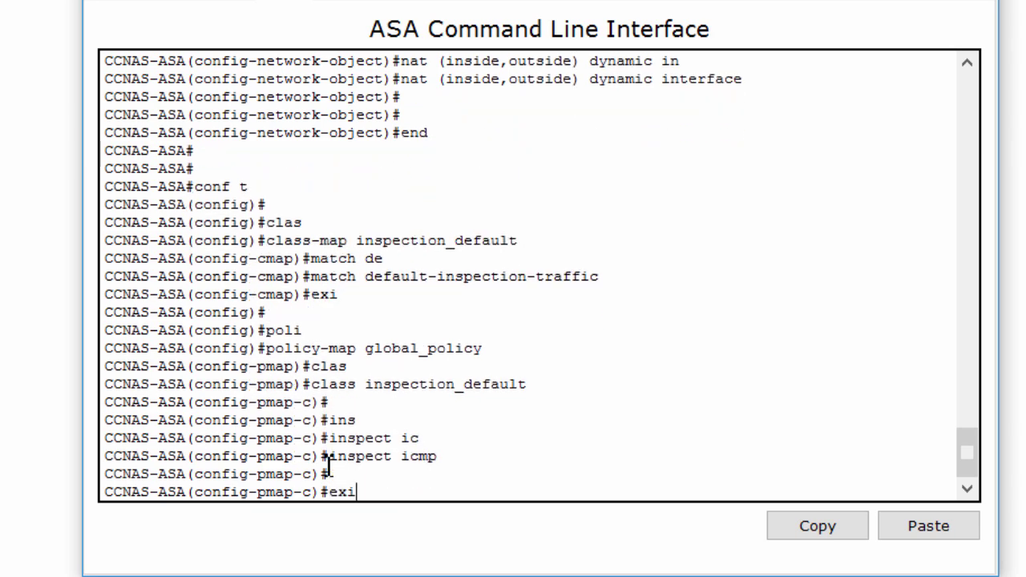
{"action": "key", "text": "Return"}
Step: Apply global_policy globally with service-policy global_policy global
{"action": "type", "text": "ser"}
{"action": "key", "text": "Tab"}
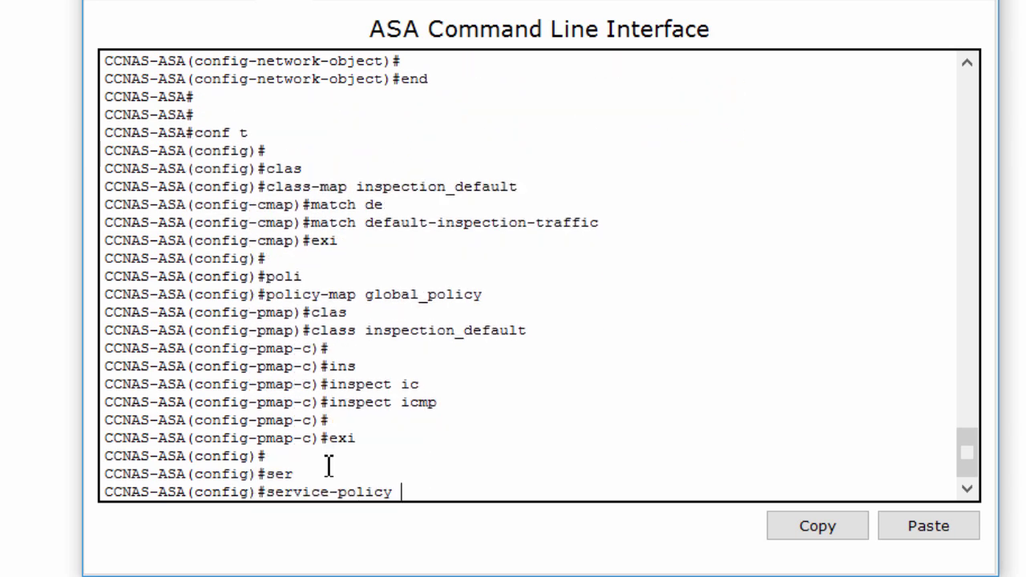
{"action": "type", "text": "global"}
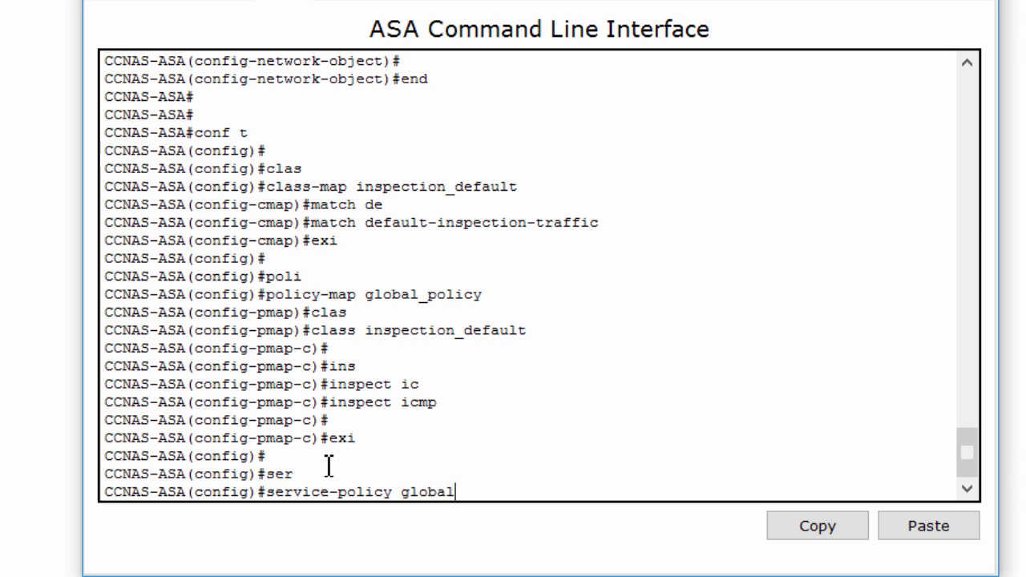
{"action": "type", "text": "_policy gl"}
{"action": "key", "text": "Tab"}
{"action": "key", "text": "Return"}
{"action": "key", "text": "Return"}
{"action": "key", "text": "Return"}
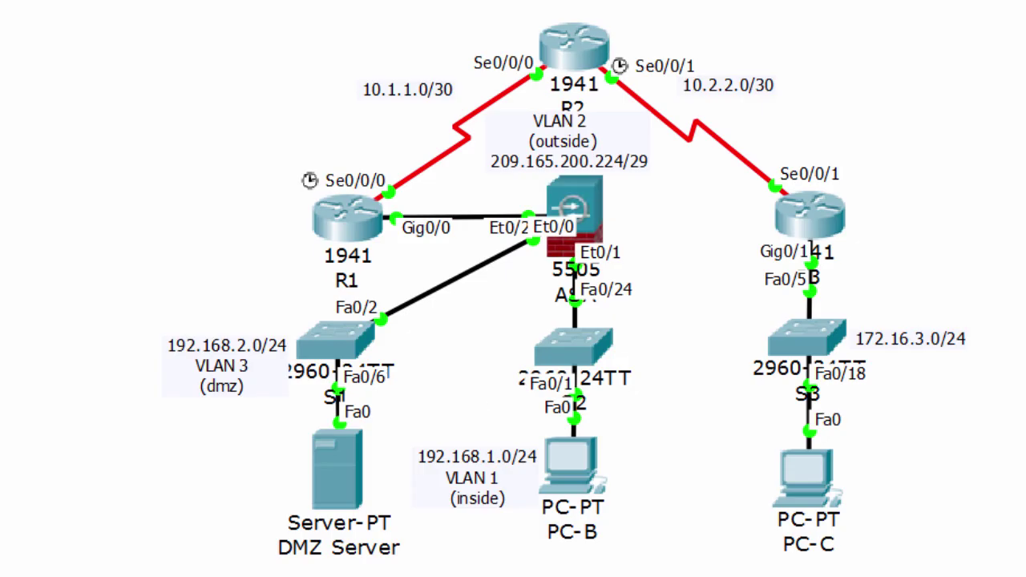
Step: Send a simple PDU from PC-B to R1 and step it in Simulation until it succeeds
{"action": "left_click", "coordinate": [585, 471]}
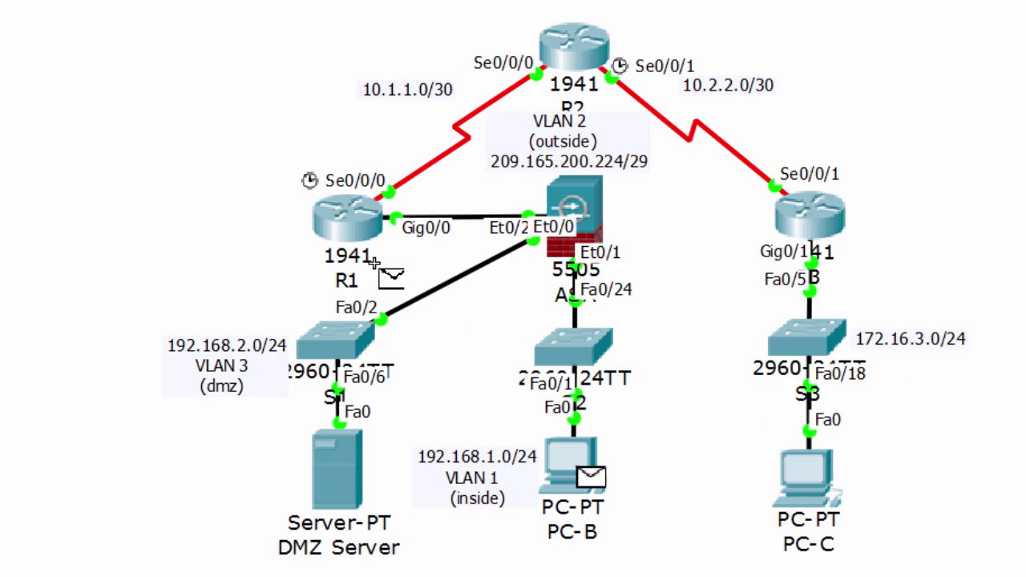
{"action": "left_click", "coordinate": [361, 229]}
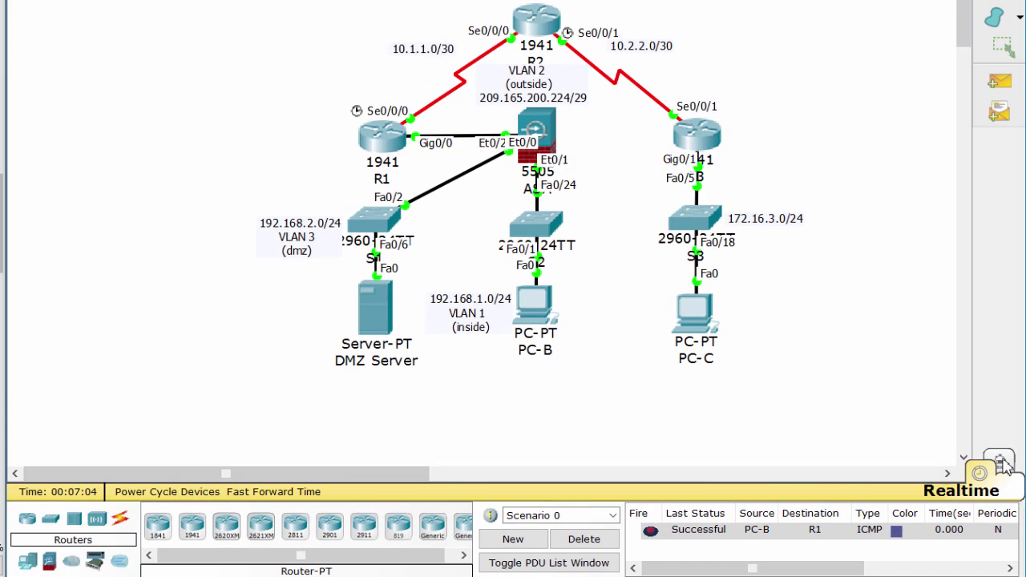
{"action": "left_click", "coordinate": [1000, 467]}
{"action": "left_click", "coordinate": [877, 491]}
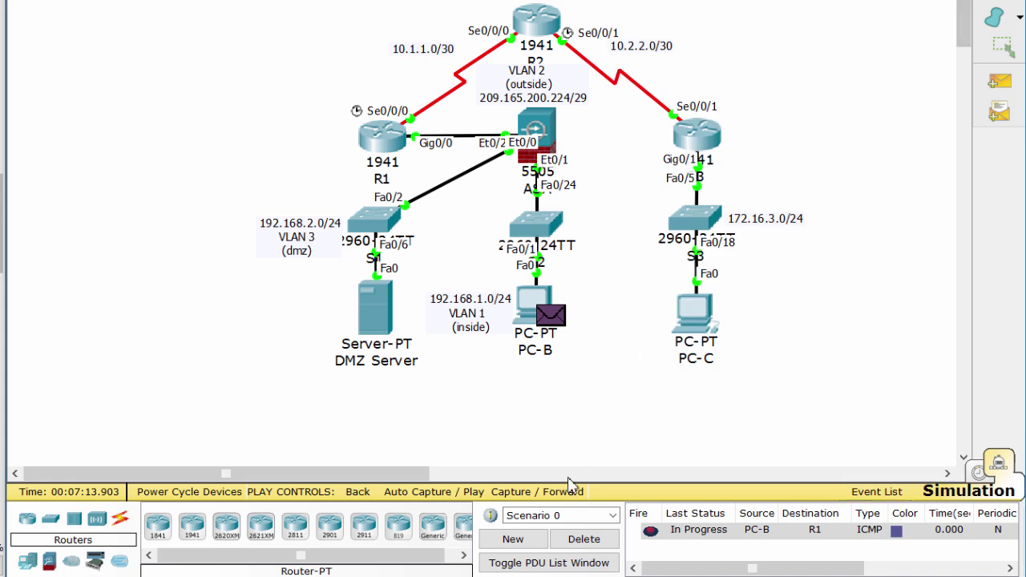
{"action": "left_click", "coordinate": [529, 492]}
{"action": "left_click", "coordinate": [529, 493]}
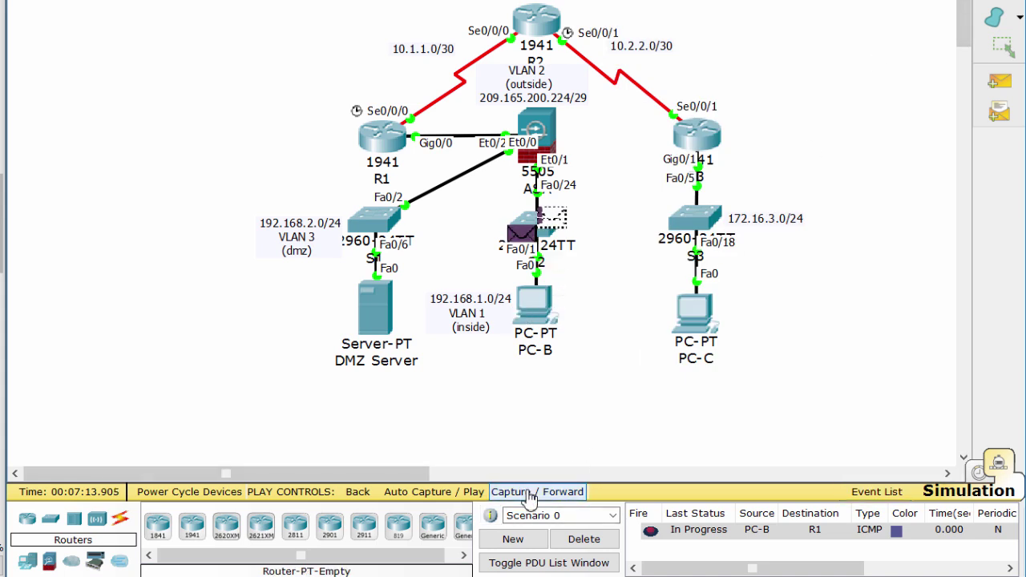
{"action": "left_click", "coordinate": [529, 492]}
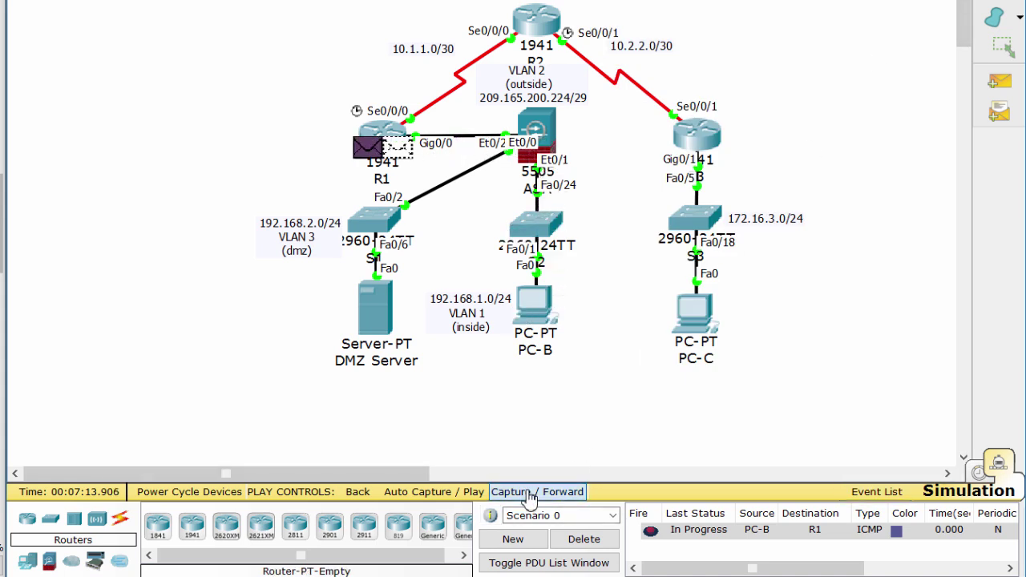
{"action": "left_click", "coordinate": [529, 492]}
{"action": "left_click", "coordinate": [529, 492]}
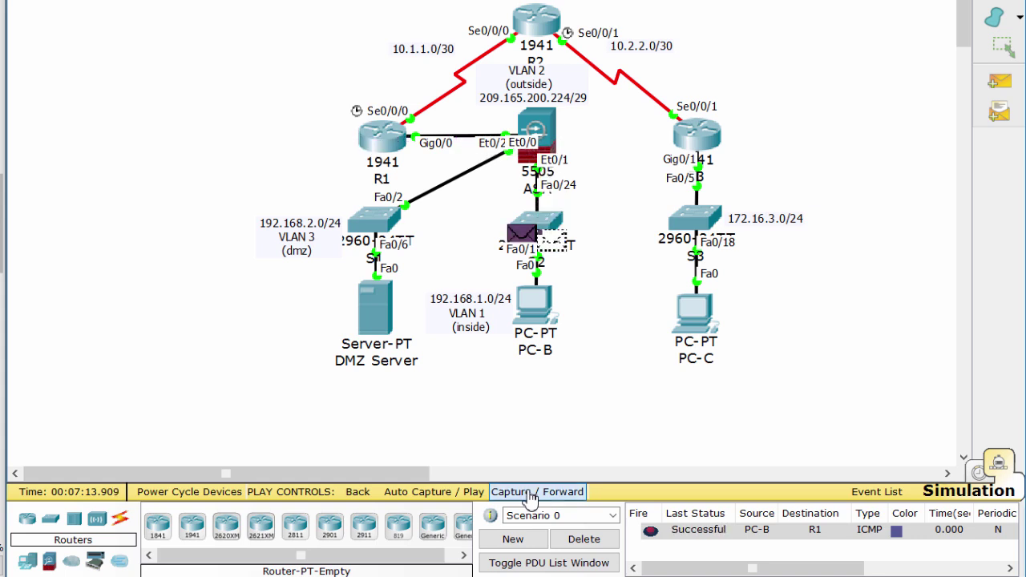
Step: Delete the successful PC-B to R1 test ping and return to Realtime mode
{"action": "left_click_drag", "start_coordinate": [635, 422], "coordinate": [482, 292]}
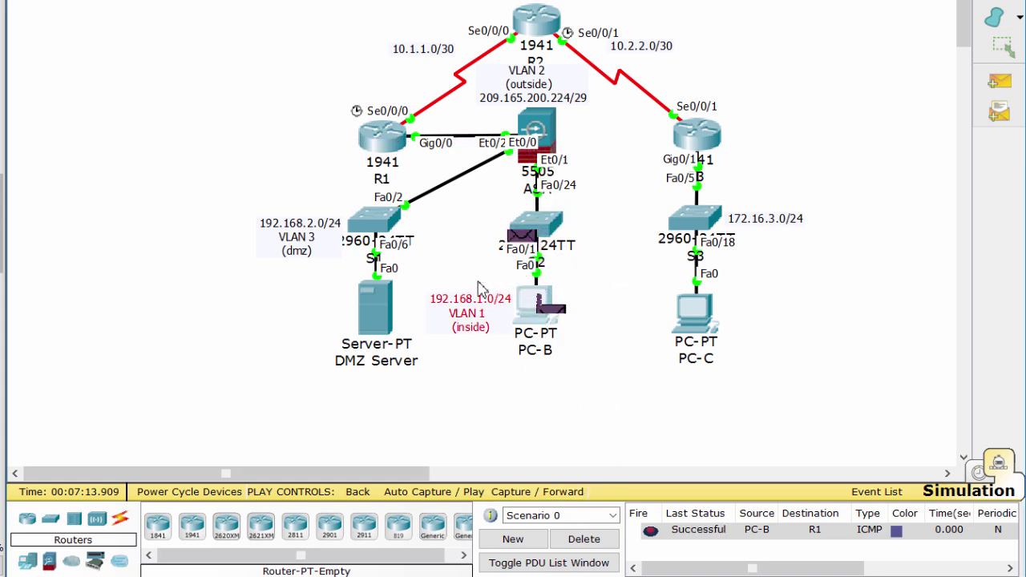
{"action": "left_click", "coordinate": [652, 534]}
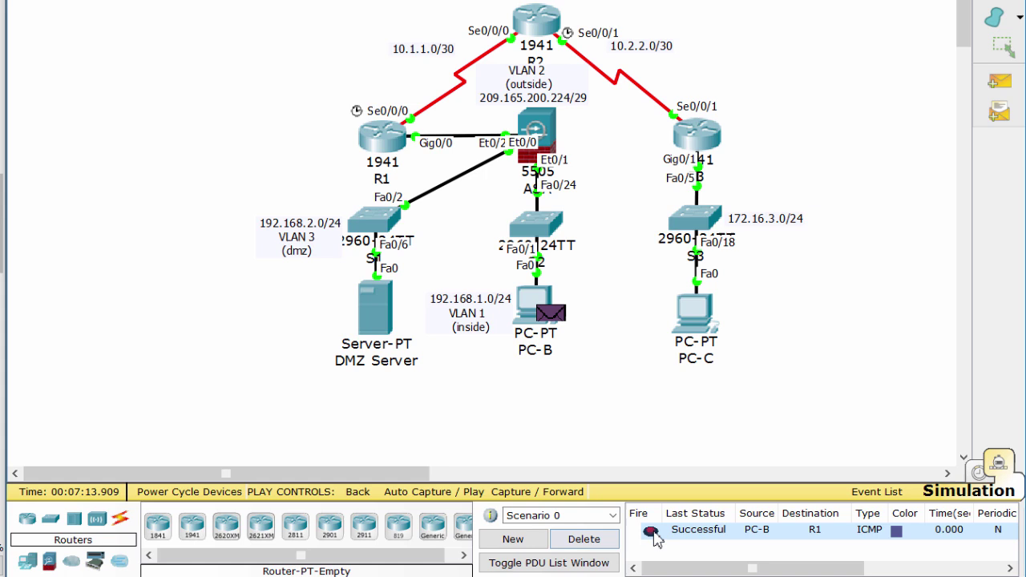
{"action": "left_click", "coordinate": [584, 539]}
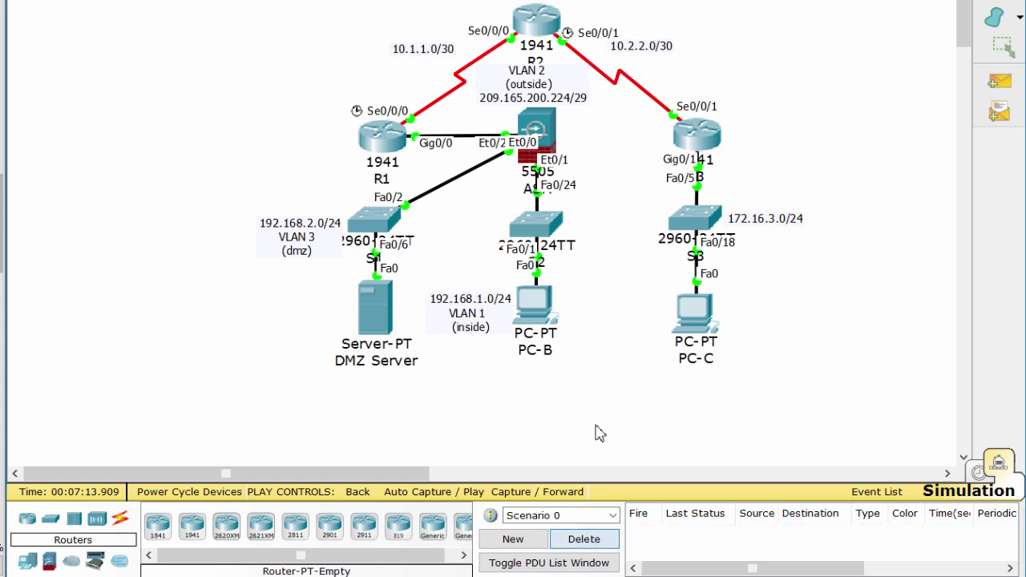
{"action": "left_click", "coordinate": [981, 473]}
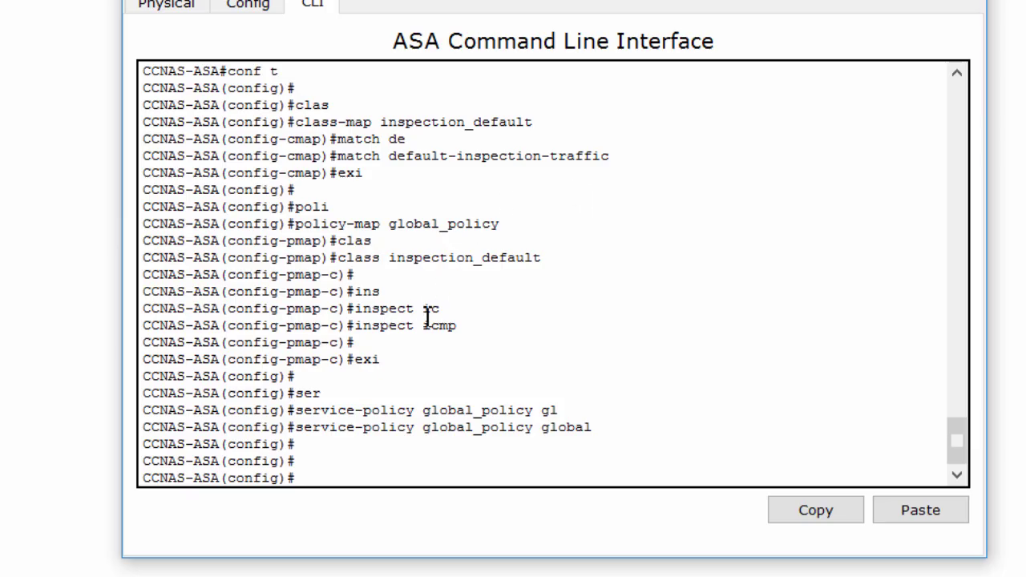
Step: Set the ASA DHCP pool 192.168.1.5-192.168.1.36 on the inside interface
{"action": "type", "text": "hc"}
{"action": "key", "text": "Tab"}
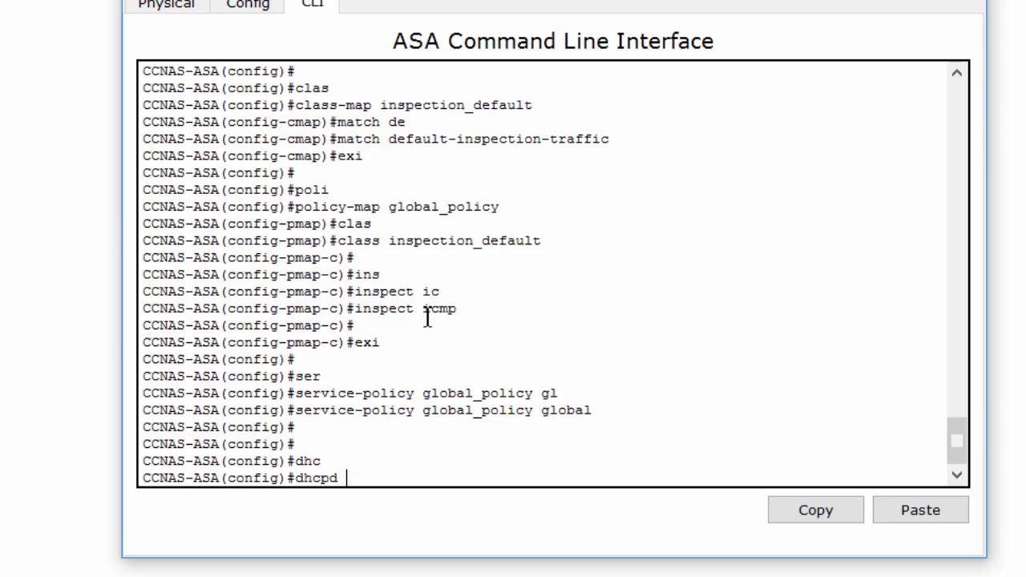
{"action": "type", "text": "ad"}
{"action": "key", "text": "Tab"}
{"action": "type", "text": "192."}
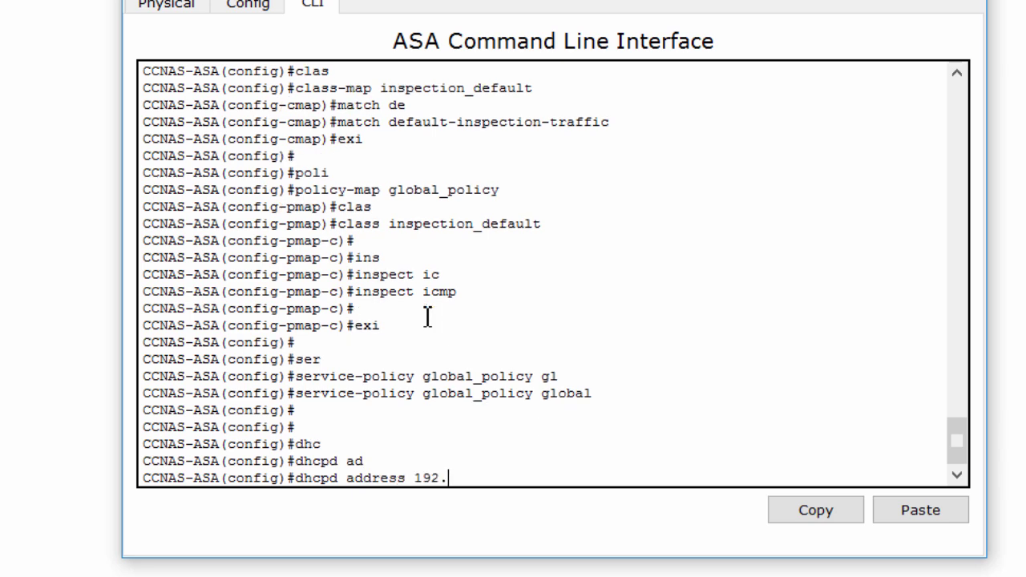
{"action": "type", "text": "168.1.5-192.168.1.36"}
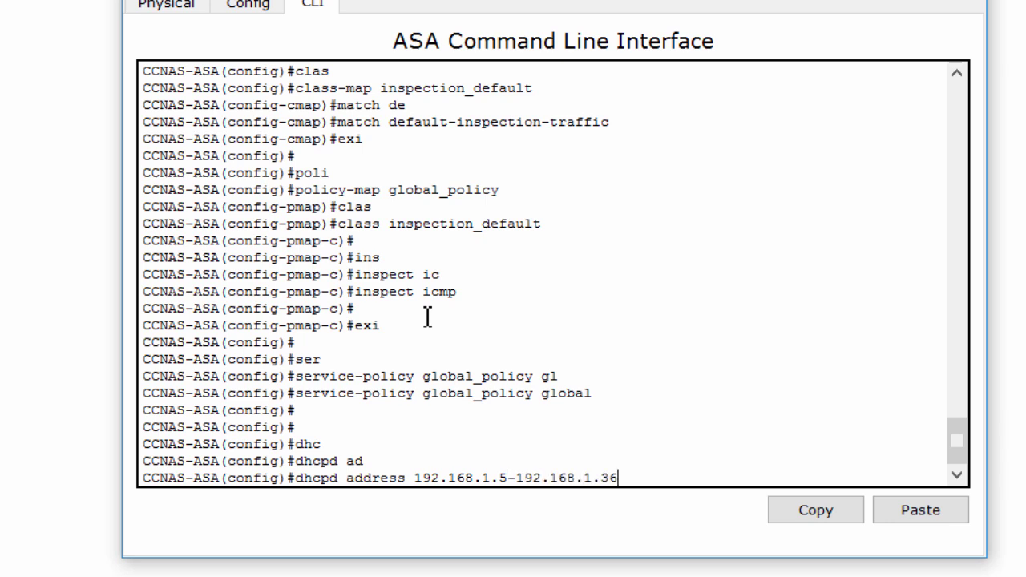
{"action": "key", "text": "Return"}
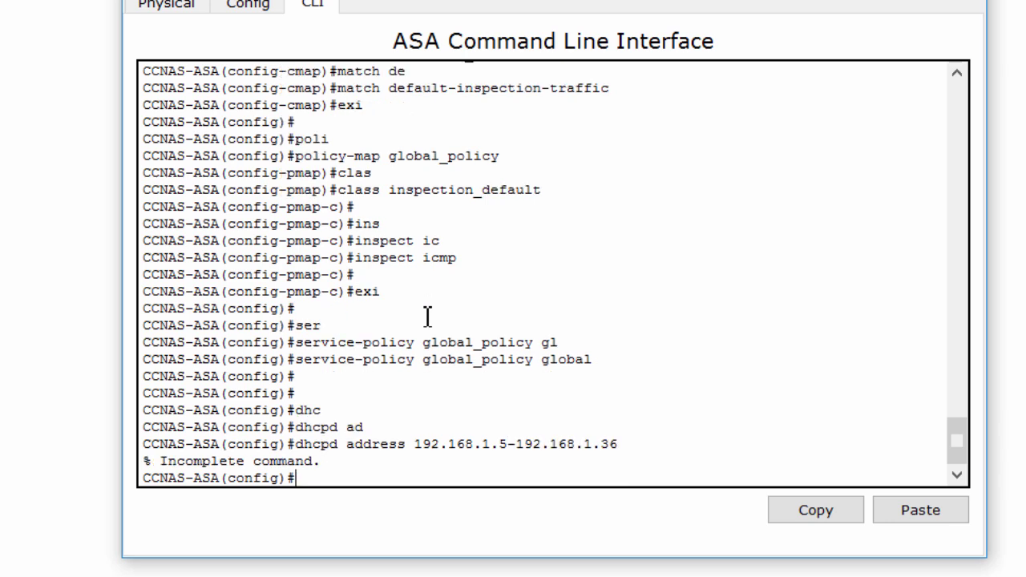
{"action": "key", "text": "Up"}
{"action": "type", "text": "in"}
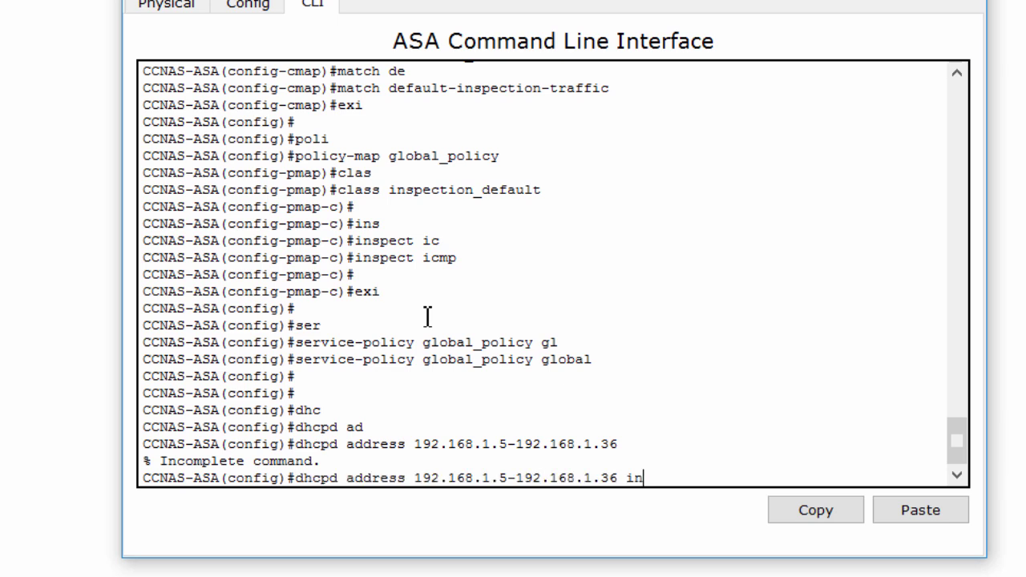
{"action": "key", "text": "Tab"}
{"action": "key", "text": "Return"}
{"action": "key", "text": "Return"}
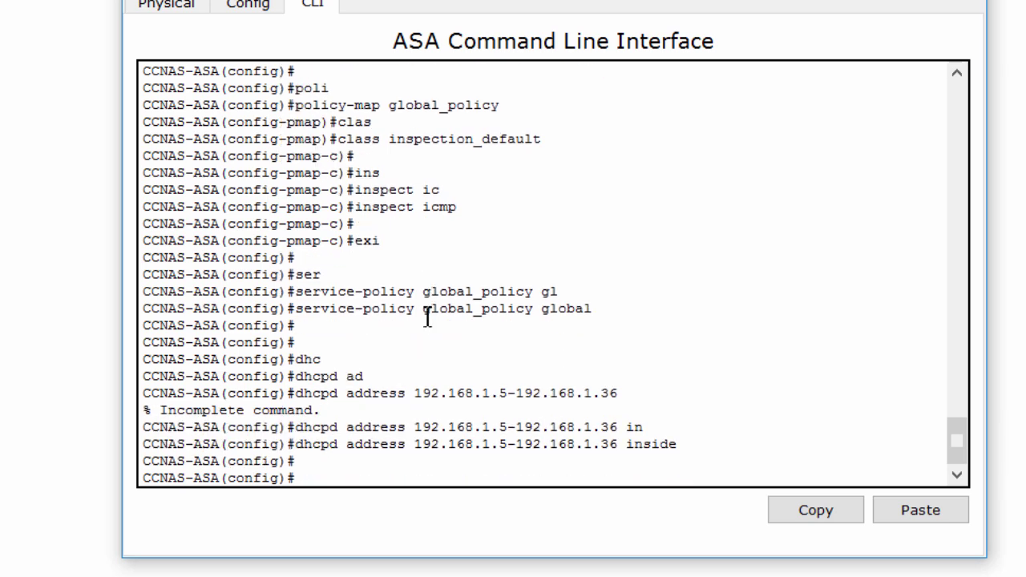
Step: Set the DHCP DNS server to 209.165.201.2 for interface inside
{"action": "type", "text": "dh"}
{"action": "key", "text": "Tab"}
{"action": "type", "text": "dn"}
{"action": "key", "text": "Tab"}
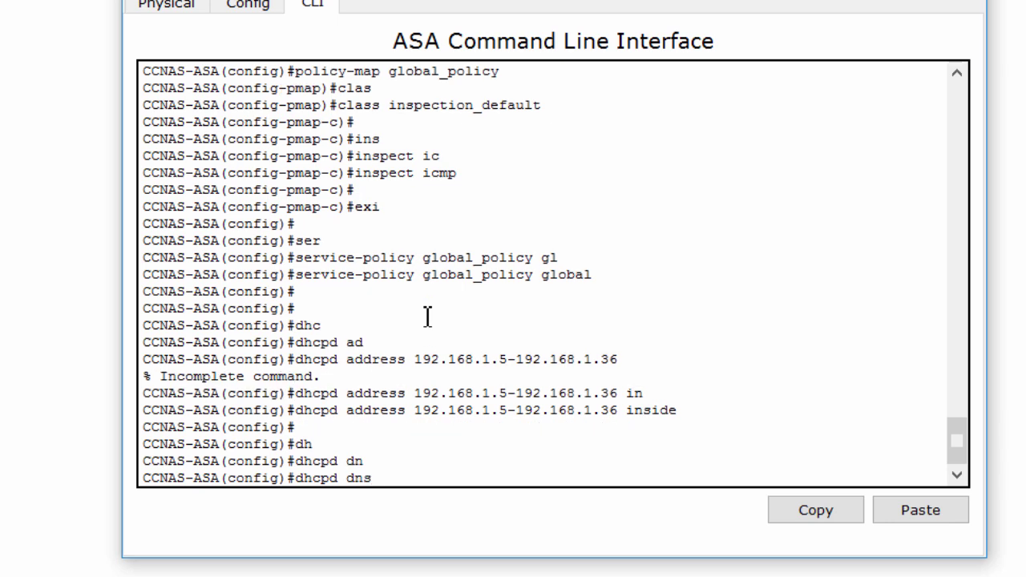
{"action": "type", "text": "209.165.201.2"}
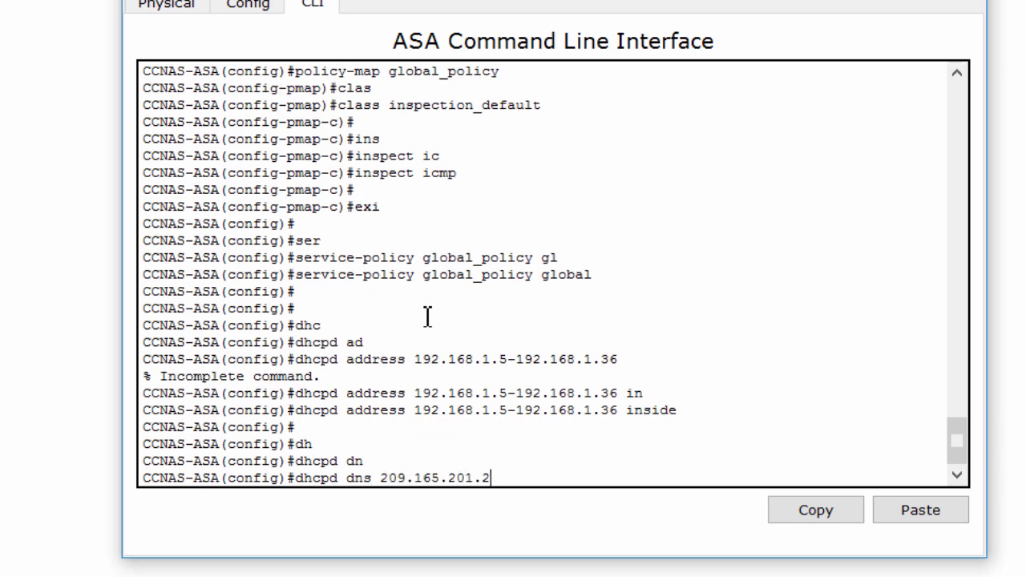
{"action": "type", "text": " in"}
{"action": "key", "text": "Tab"}
{"action": "type", "text": "in"}
{"action": "key", "text": "Tab"}
{"action": "key", "text": "Return"}
{"action": "key", "text": "Return"}
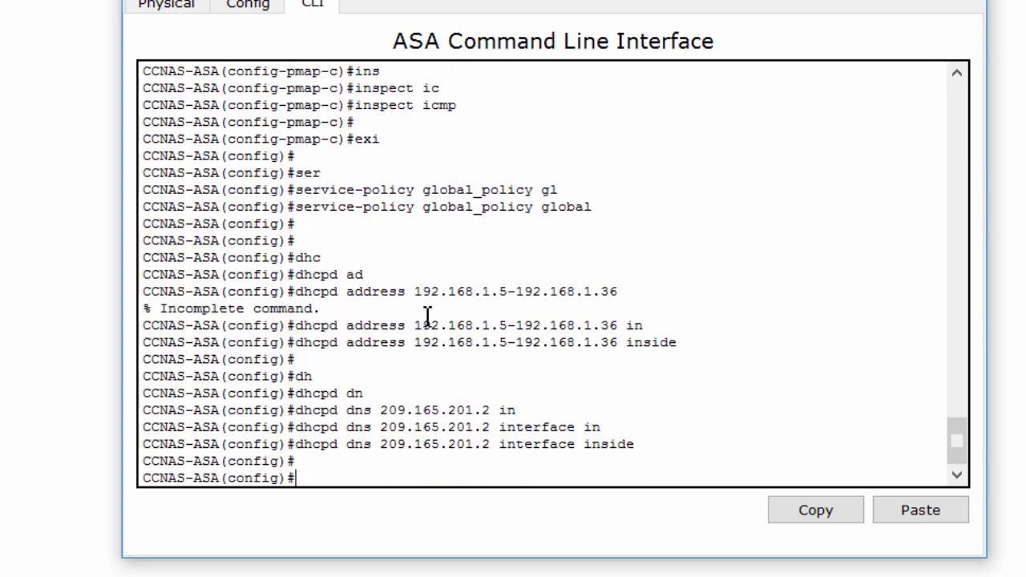
Step: Enable the DHCP server on the inside interface with dhcpd enable inside
{"action": "type", "text": "dh"}
{"action": "key", "text": "Tab"}
{"action": "type", "text": "en"}
{"action": "key", "text": "Tab"}
{"action": "type", "text": "in"}
{"action": "key", "text": "Tab"}
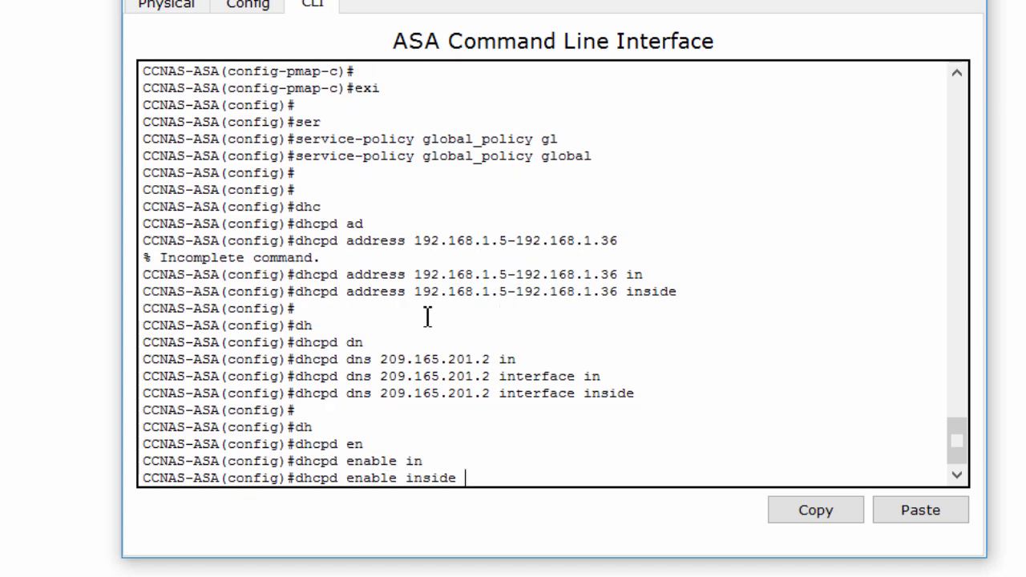
{"action": "key", "text": "Return"}
{"action": "key", "text": "Return"}
{"action": "key", "text": "Return"}
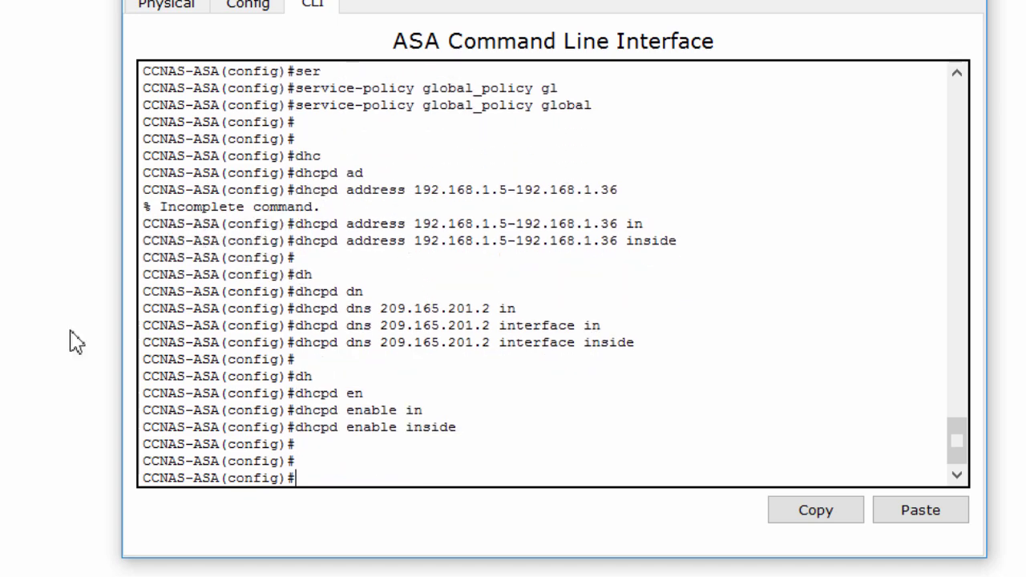
Step: Switch PC-B's IP Configuration from static 192.168.1.3 to DHCP
{"action": "left_click", "coordinate": [12, 295]}
{"action": "left_click", "coordinate": [601, 453]}
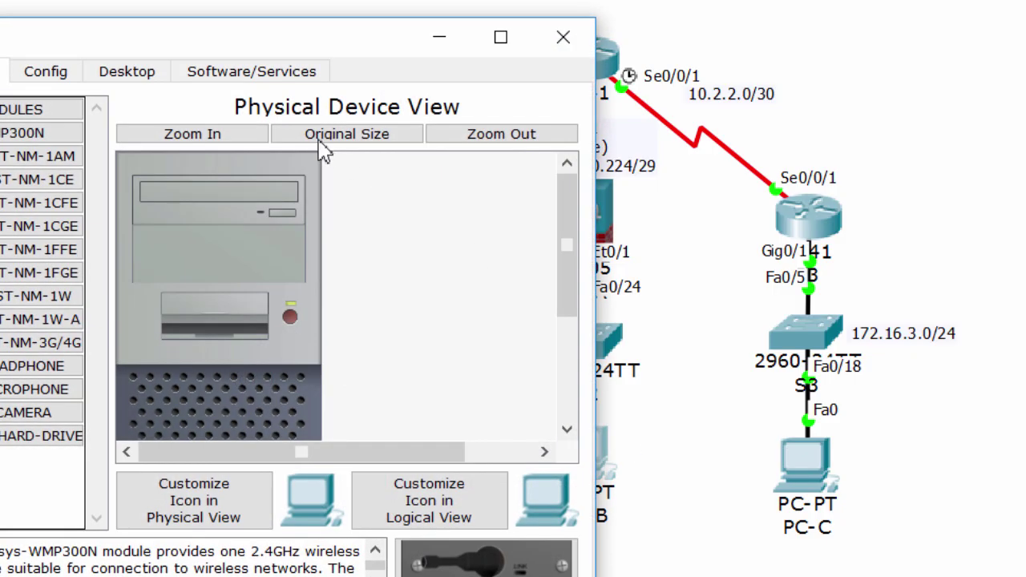
{"action": "left_click_drag", "start_coordinate": [300, 51], "coordinate": [625, 6]}
{"action": "left_click", "coordinate": [454, 25]}
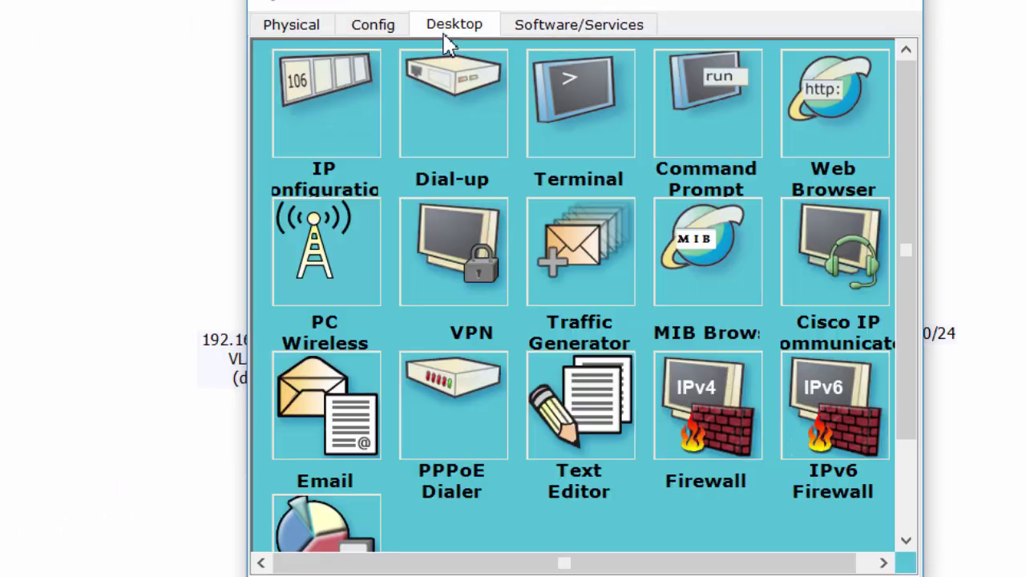
{"action": "left_click", "coordinate": [358, 91]}
{"action": "left_click_drag", "start_coordinate": [620, 150], "coordinate": [465, 149]}
{"action": "left_click", "coordinate": [356, 118]}
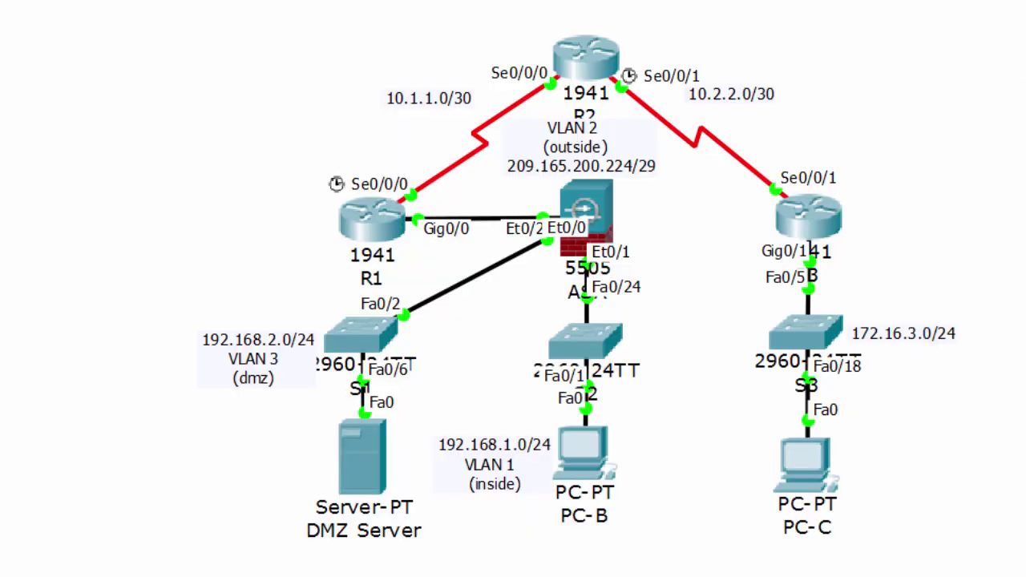
Step: On the ASA CLI, create local user admin with its password
{"action": "left_click", "coordinate": [591, 210]}
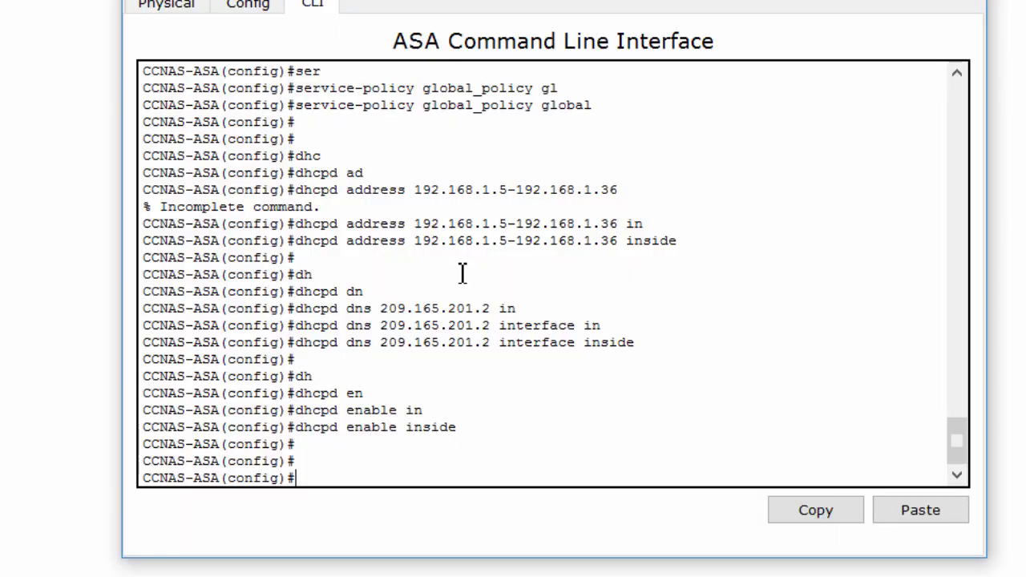
{"action": "type", "text": "s"}
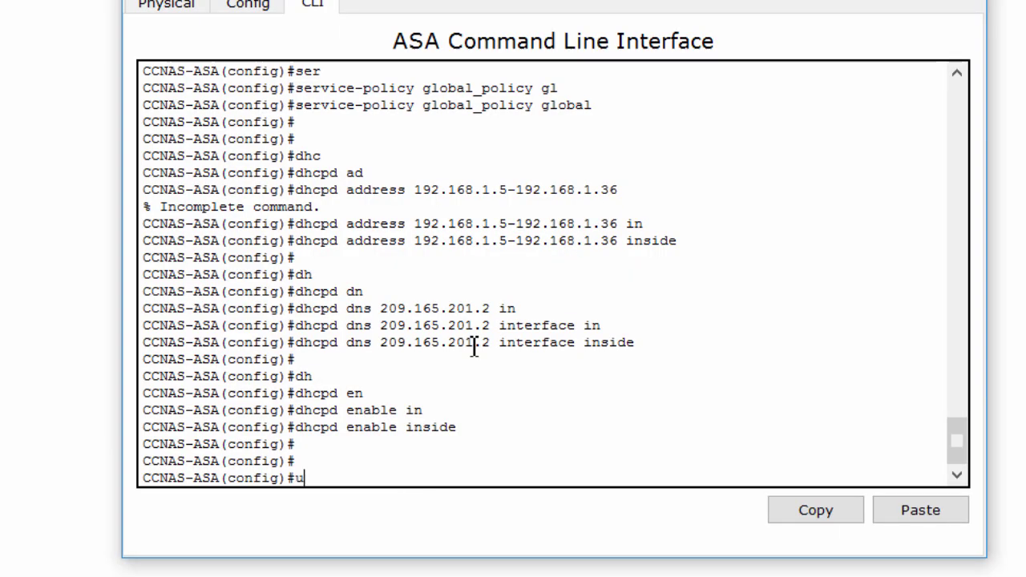
{"action": "type", "text": "ser"}
{"action": "key", "text": "Tab"}
{"action": "type", "text": "admin"}
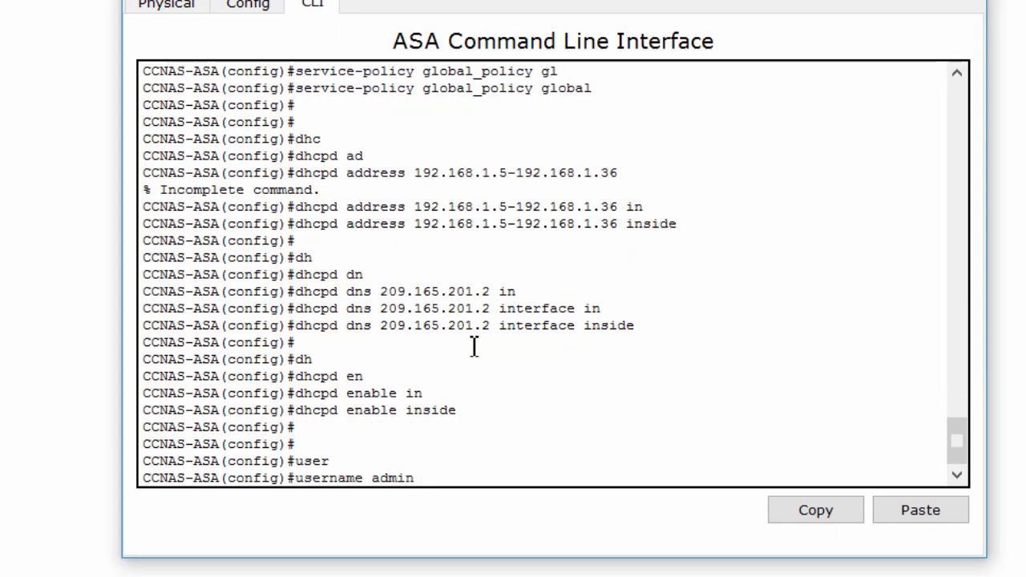
{"action": "type", "text": " pa"}
{"action": "key", "text": "Tab"}
{"action": "type", "text": "admin"}
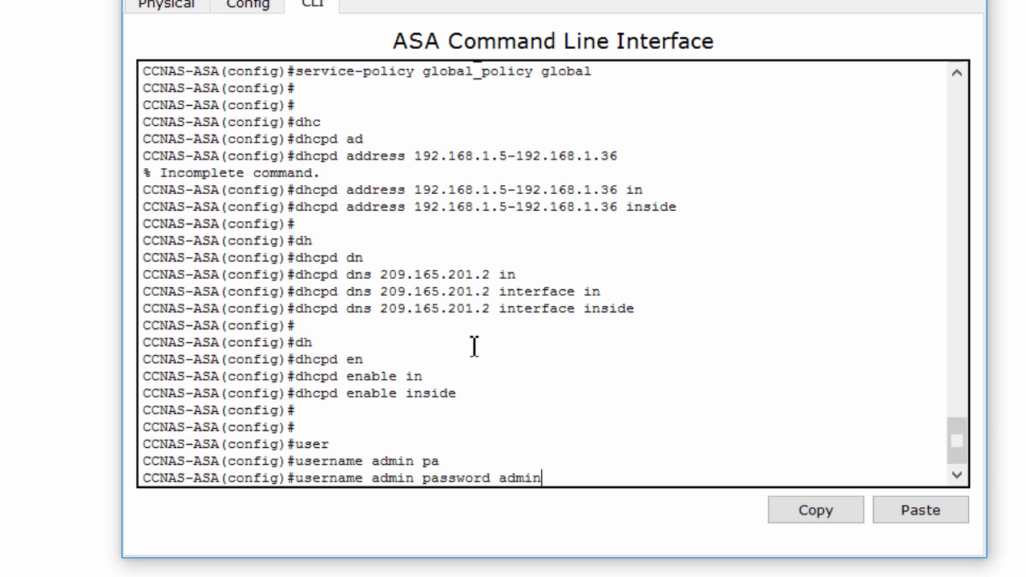
{"action": "type", "text": "pa55"}
{"action": "key", "text": "Return"}
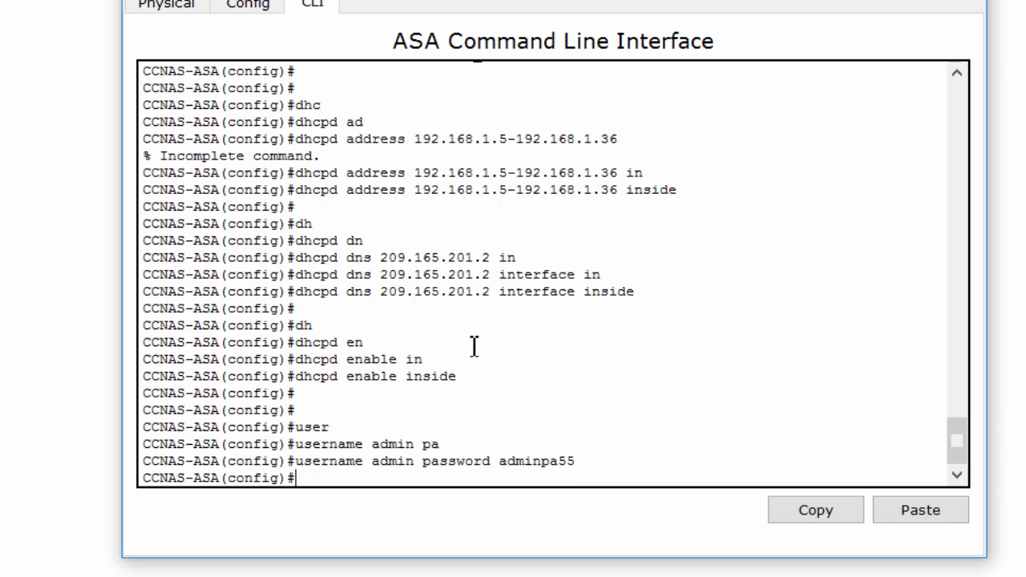
{"action": "key", "text": "Return"}
Step: Require LOCAL authentication for SSH console with aaa authentication ssh console LOCAL
{"action": "type", "text": "aaa "}
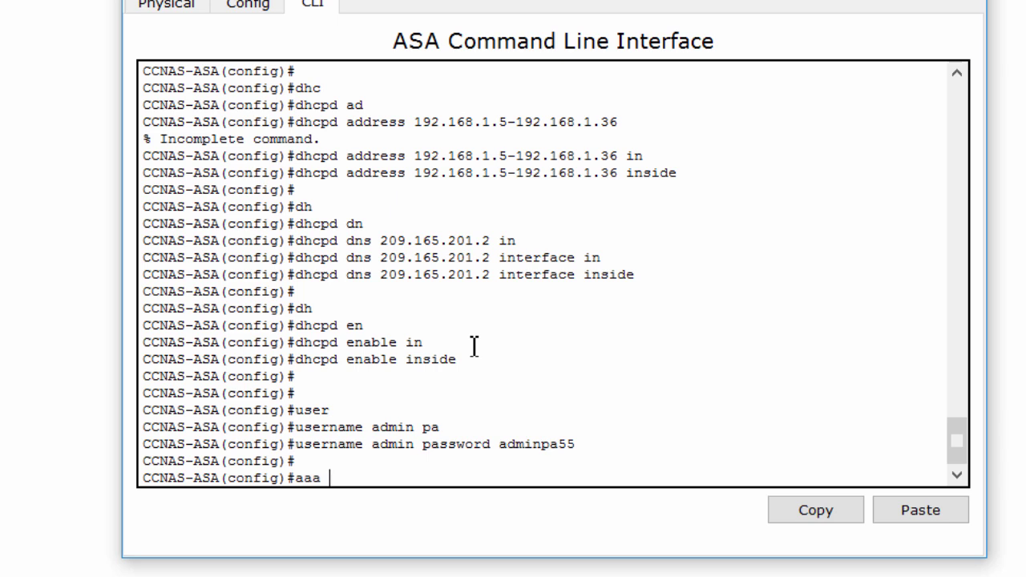
{"action": "type", "text": "auth"}
{"action": "key", "text": "Tab"}
{"action": "type", "text": "s"}
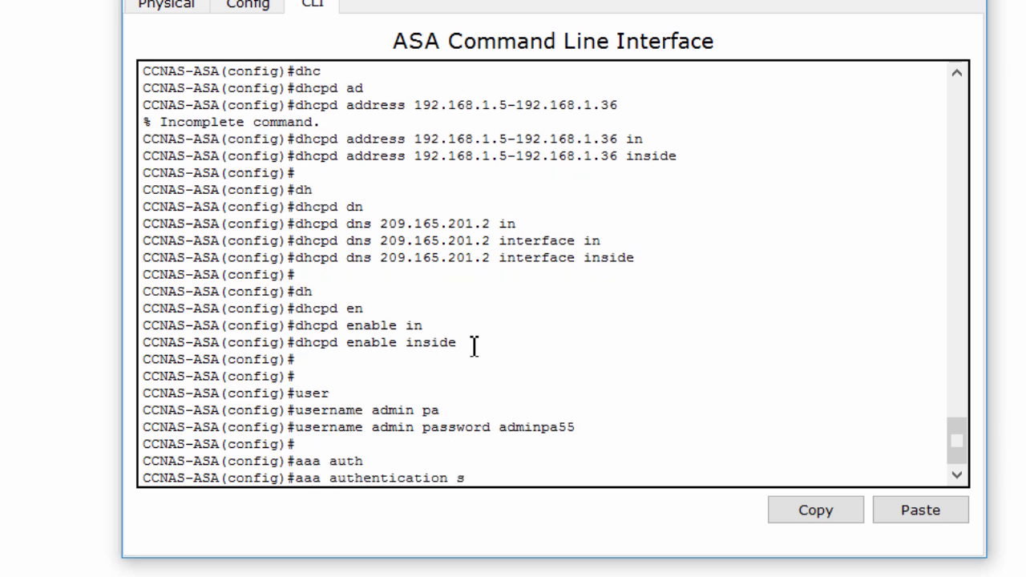
{"action": "type", "text": "sh con"}
{"action": "key", "text": "Tab"}
{"action": "type", "text": "LO"}
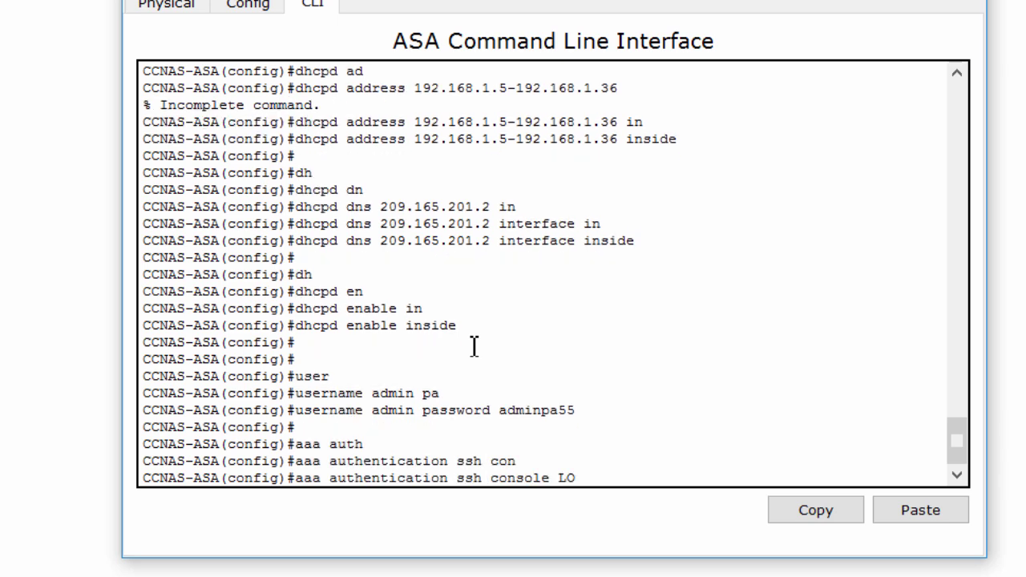
{"action": "key", "text": "Tab"}
{"action": "key", "text": "Return"}
{"action": "key", "text": "Return"}
{"action": "key", "text": "Return"}
{"action": "key", "text": "Return"}
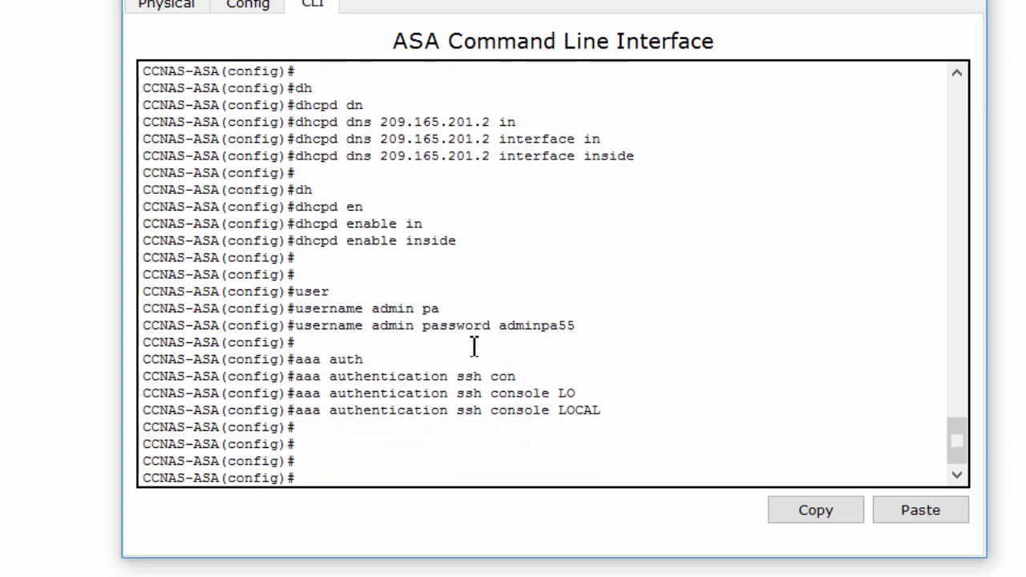
Step: Run crypto key generate rsa modulus 1024 and decline replacing the existing keypair
{"action": "type", "text": "cry"}
{"action": "key", "text": "Tab"}
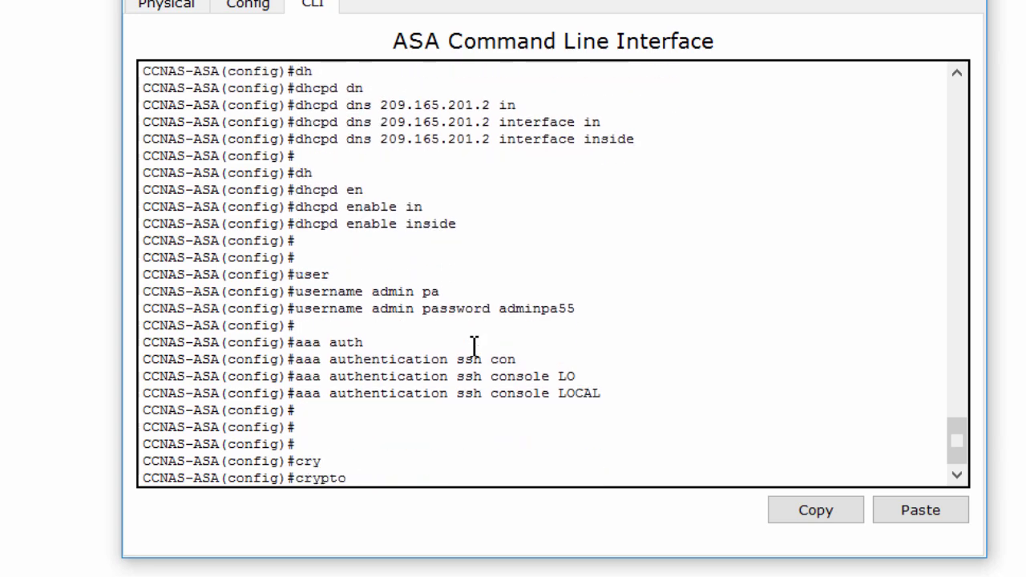
{"action": "type", "text": "k"}
{"action": "key", "text": "Tab"}
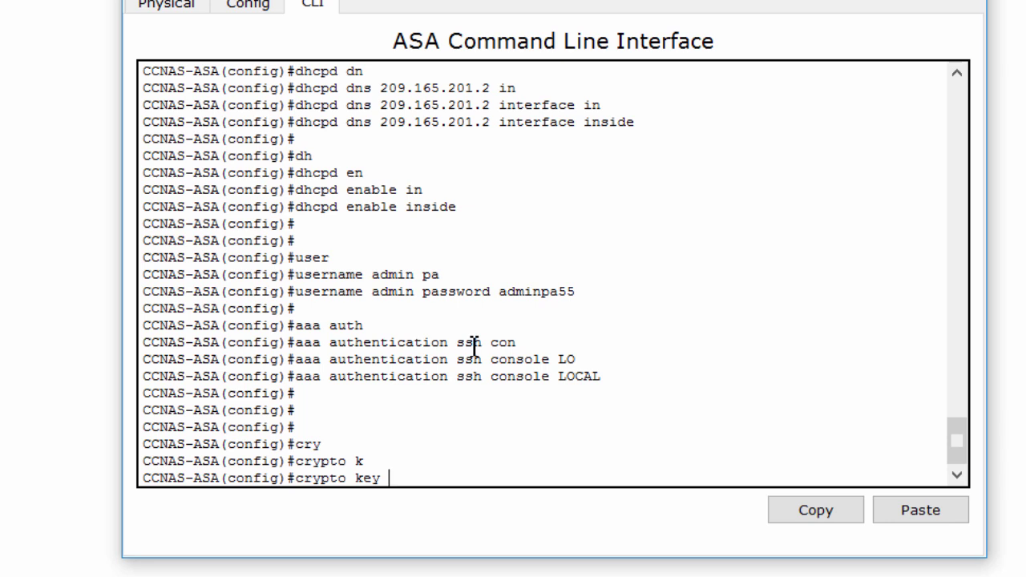
{"action": "type", "text": "g"}
{"action": "key", "text": "Tab"}
{"action": "key", "text": "Tab"}
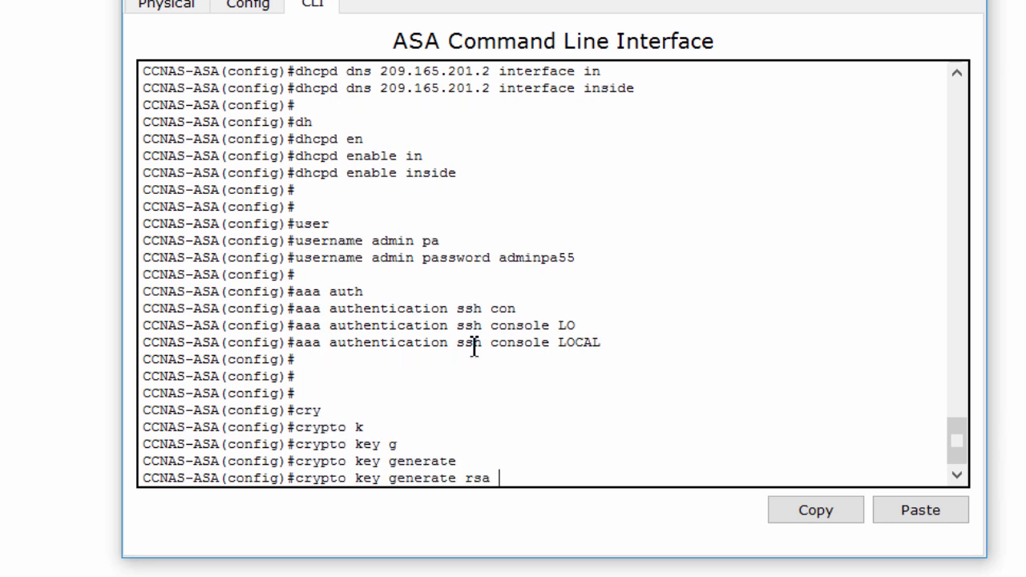
{"action": "key", "text": "Tab"}
{"action": "type", "text": "2"}
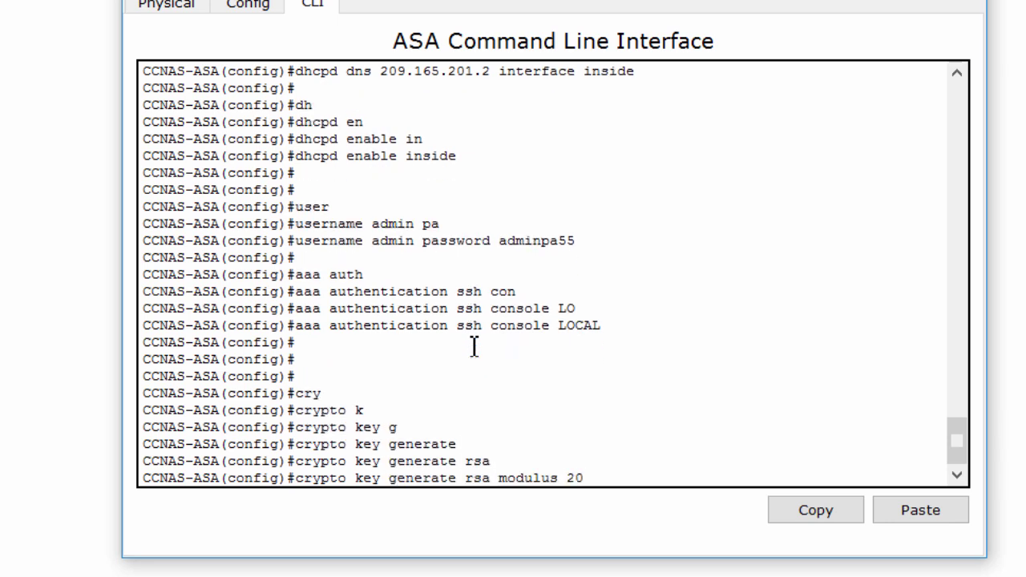
{"action": "type", "text": "1024"}
{"action": "key", "text": "Return"}
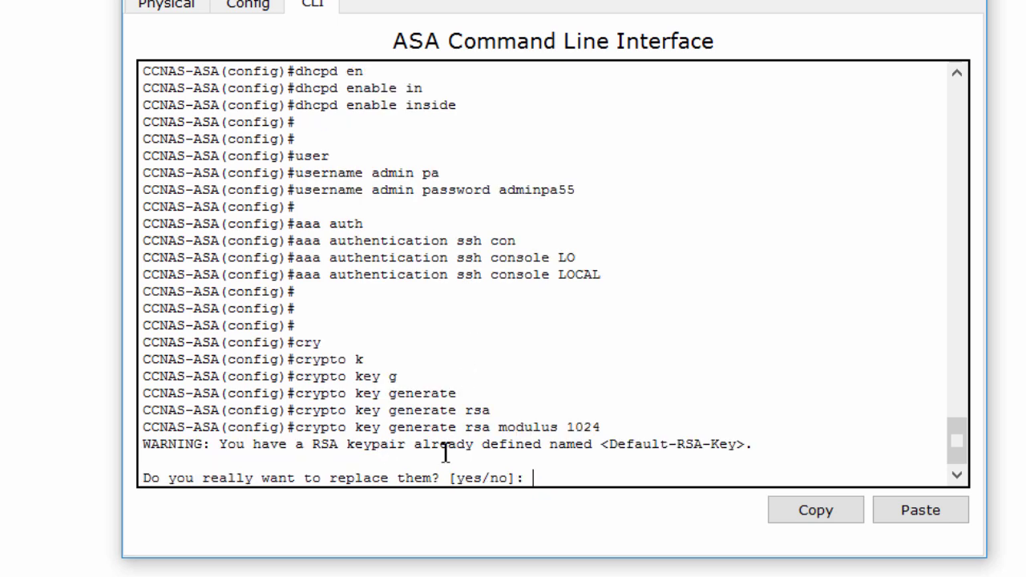
{"action": "left_click_drag", "start_coordinate": [408, 445], "coordinate": [770, 448]}
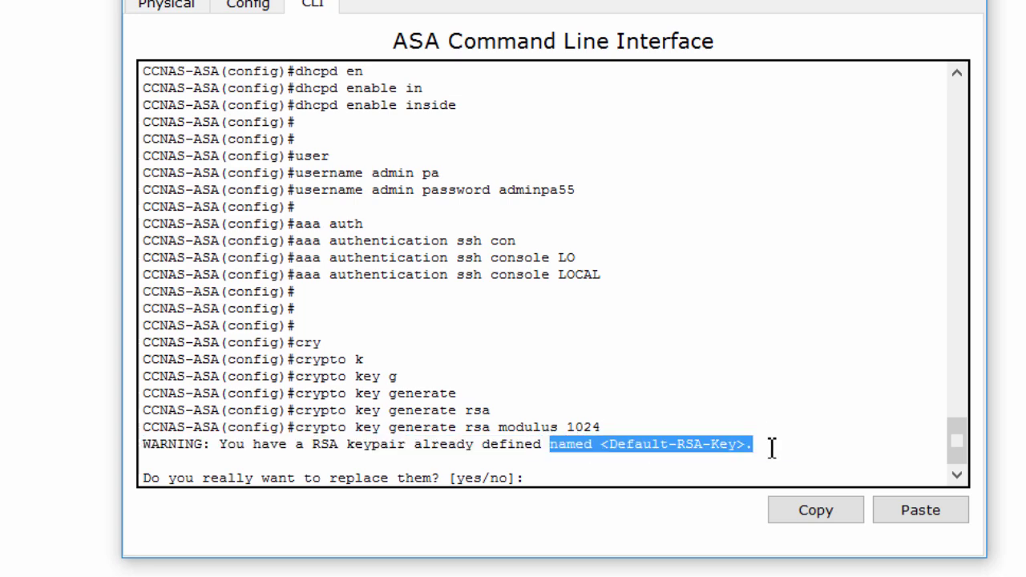
{"action": "left_click", "coordinate": [642, 476]}
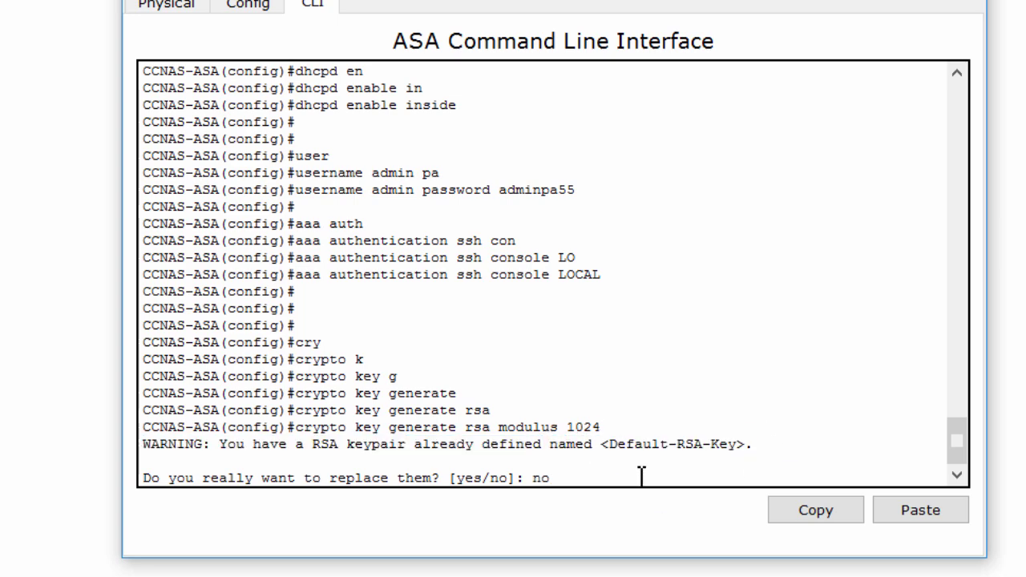
{"action": "key", "text": "Return"}
{"action": "key", "text": "Return"}
{"action": "key", "text": "Return"}
Step: Permit SSH from 192.168.1.0/24 inside and host 172.16.3.3 outside, with timeout 10
{"action": "type", "text": "ssh"}
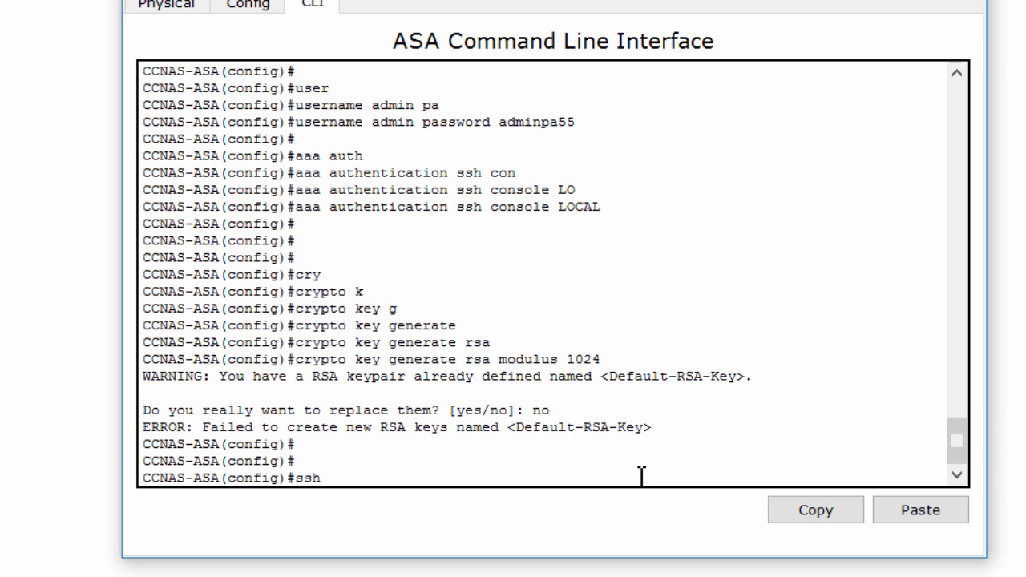
{"action": "type", "text": " 192.168.1.0 255.2"}
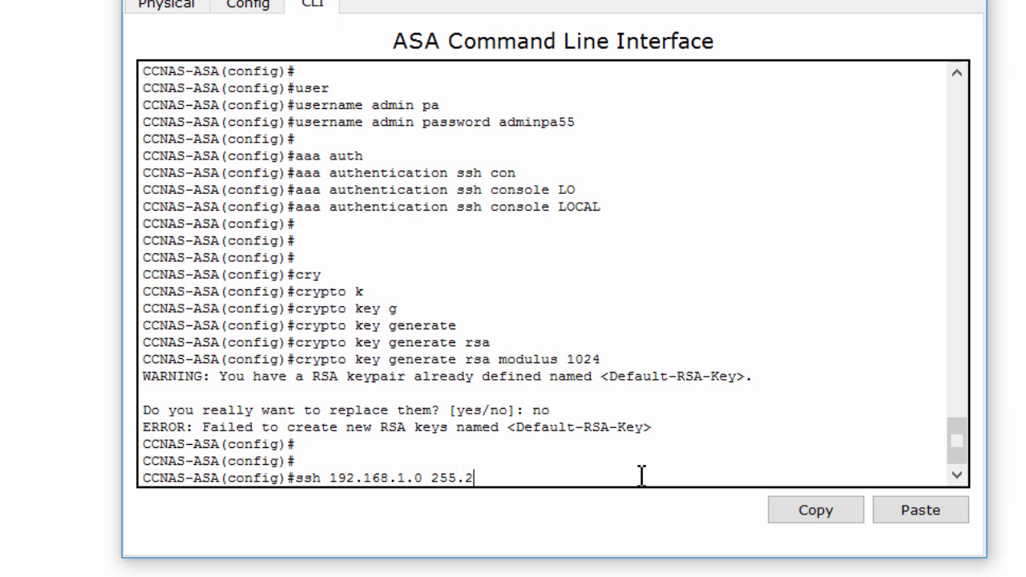
{"action": "type", "text": "55.255"}
{"action": "type", "text": ".0 in"}
{"action": "key", "text": "Tab"}
{"action": "key", "text": "Return"}
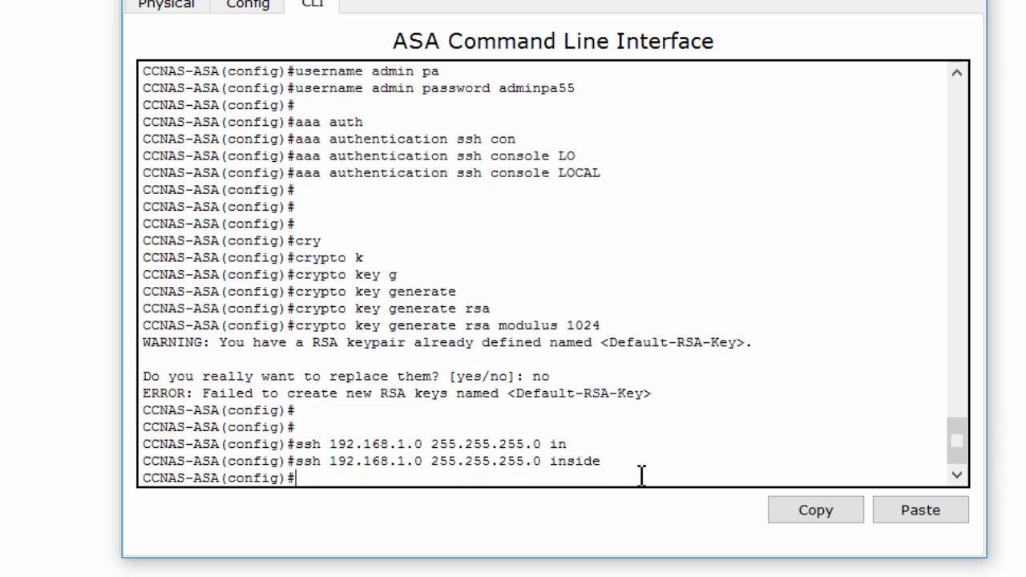
{"action": "type", "text": "ssh 172.16.3.3 255.25"}
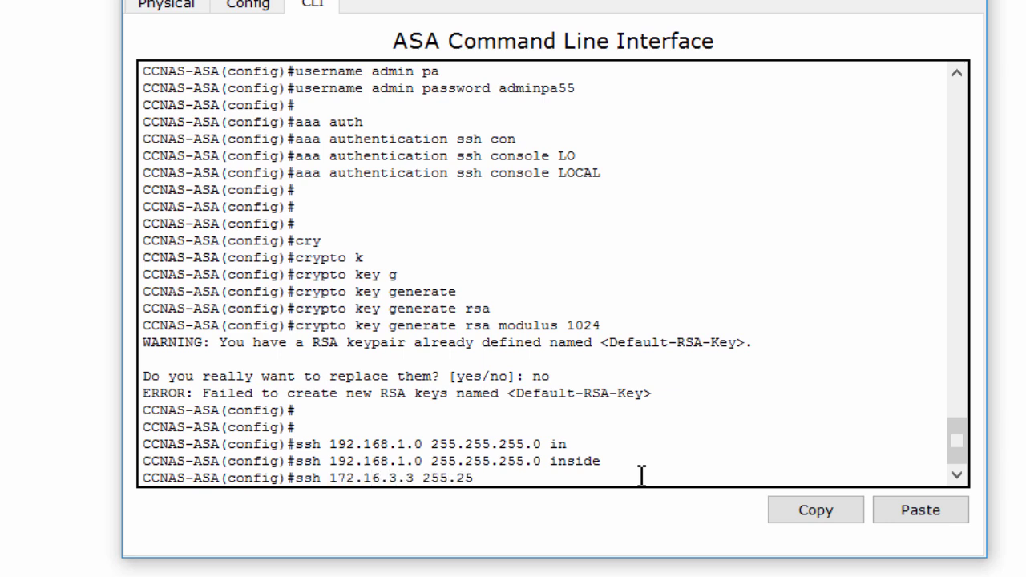
{"action": "type", "text": "5.255.255"}
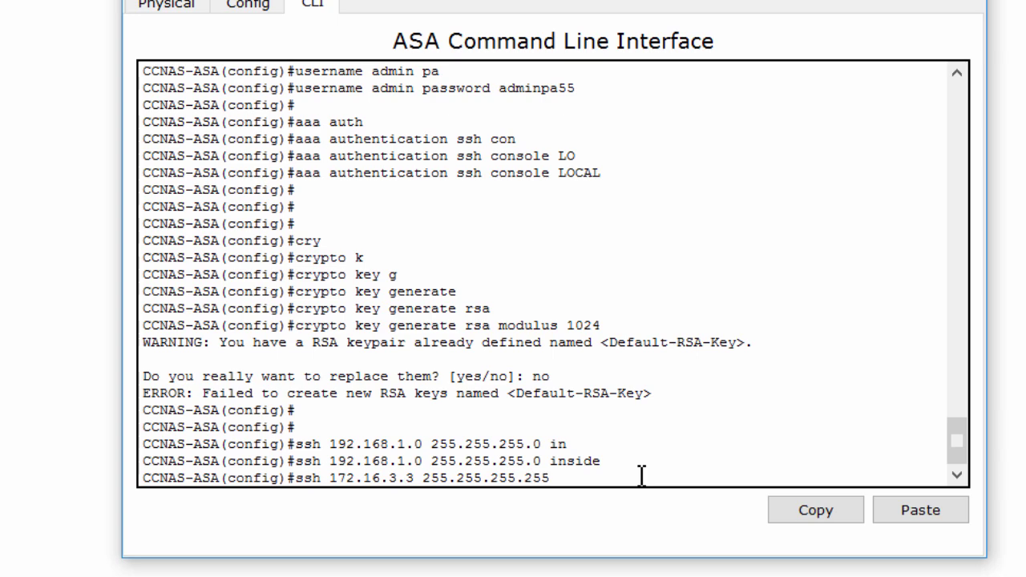
{"action": "type", "text": " o"}
{"action": "key", "text": "Tab"}
{"action": "key", "text": "Return"}
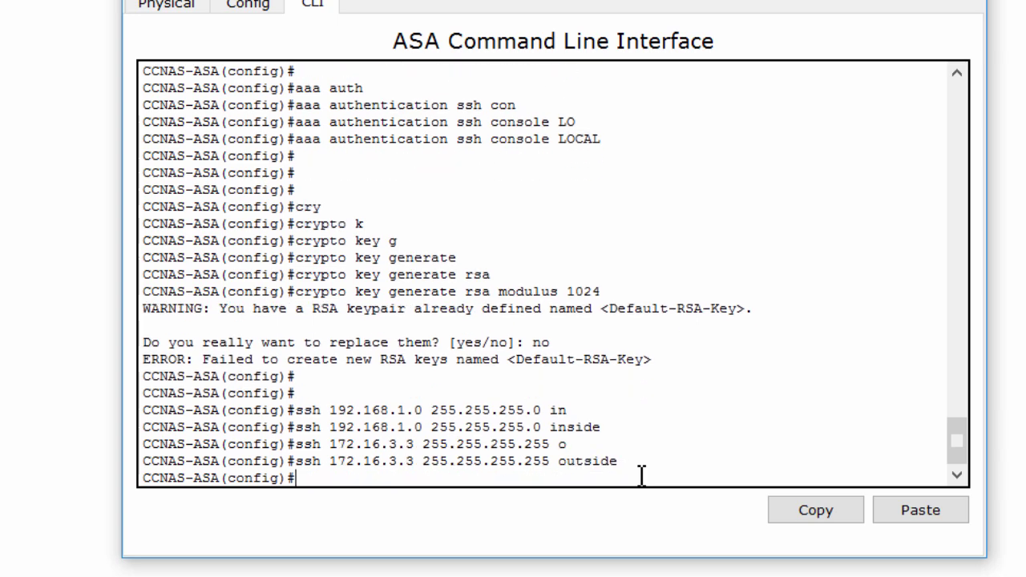
{"action": "type", "text": "ssh tim"}
{"action": "key", "text": "Tab"}
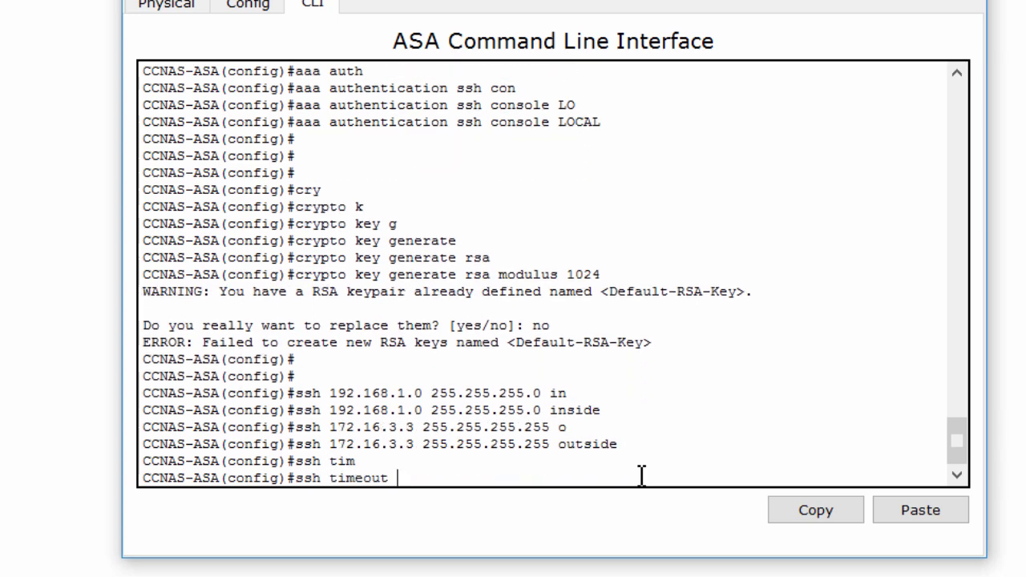
{"action": "type", "text": "10"}
{"action": "key", "text": "Return"}
{"action": "key", "text": "Return"}
{"action": "key", "text": "Return"}
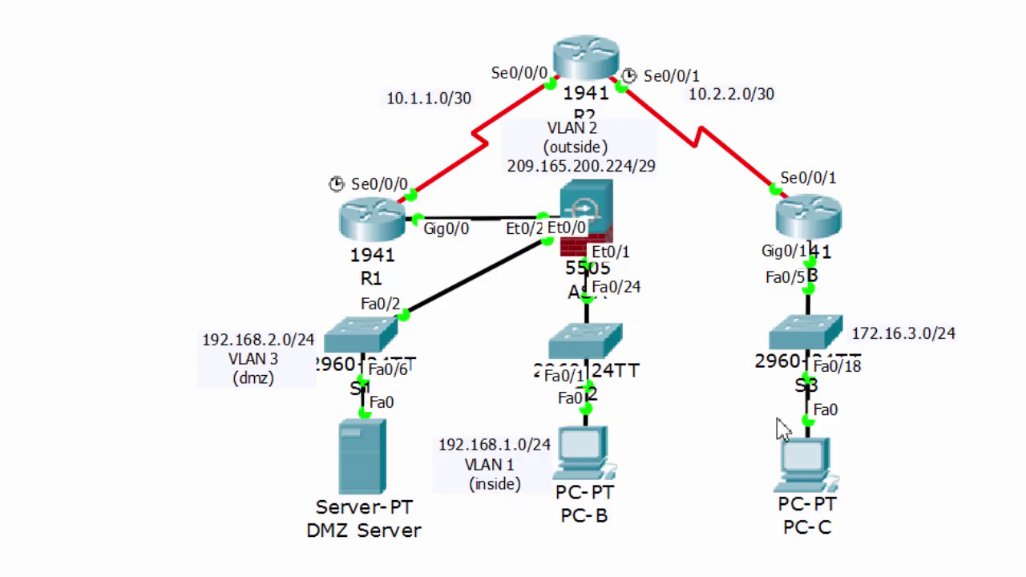
Step: From PC-C's command prompt, SSH as admin to 209.165.200.226 and log in
{"action": "left_click", "coordinate": [814, 469]}
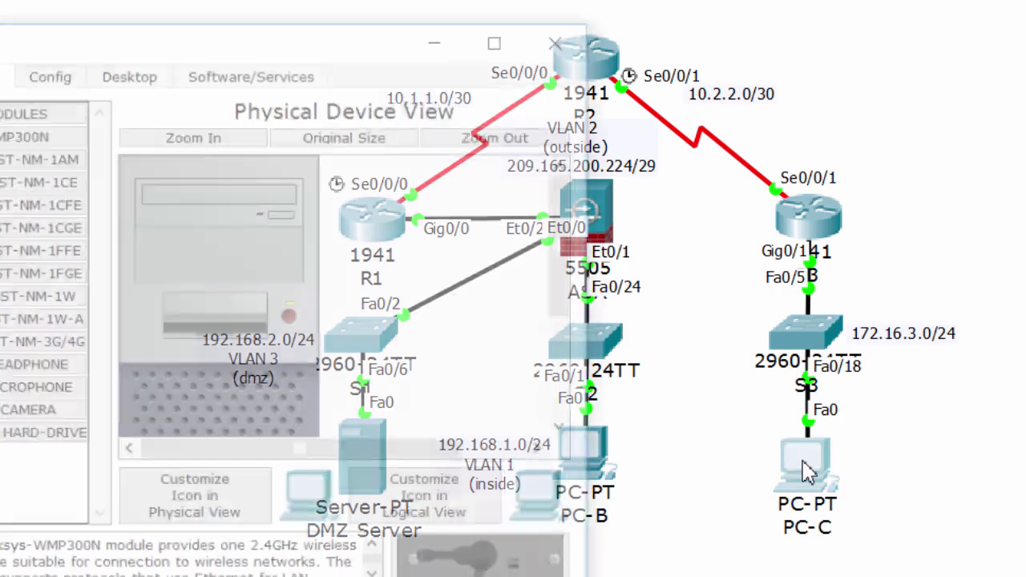
{"action": "left_click_drag", "start_coordinate": [251, 46], "coordinate": [585, 12]}
{"action": "left_click", "coordinate": [479, 34]}
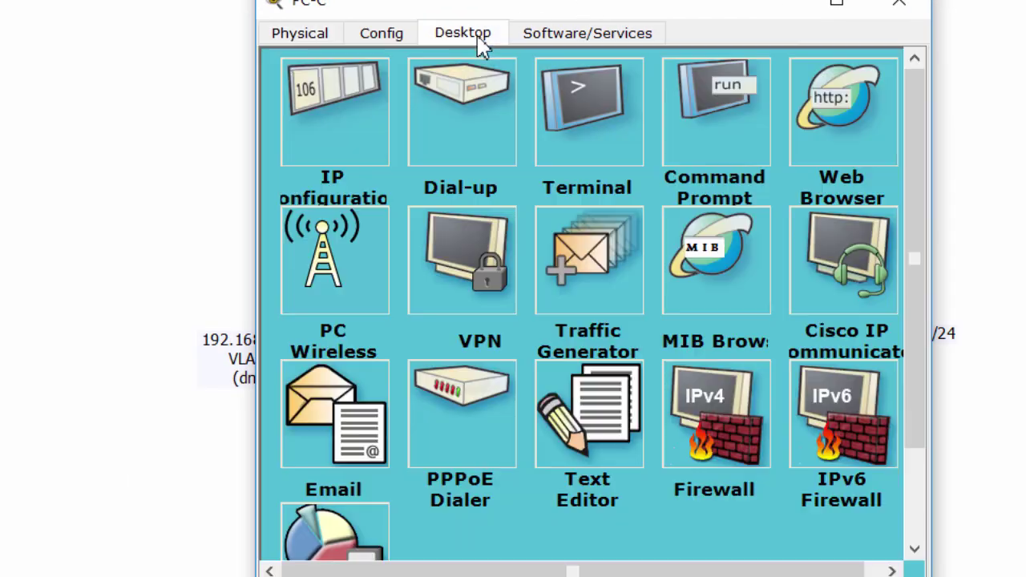
{"action": "left_click", "coordinate": [739, 120]}
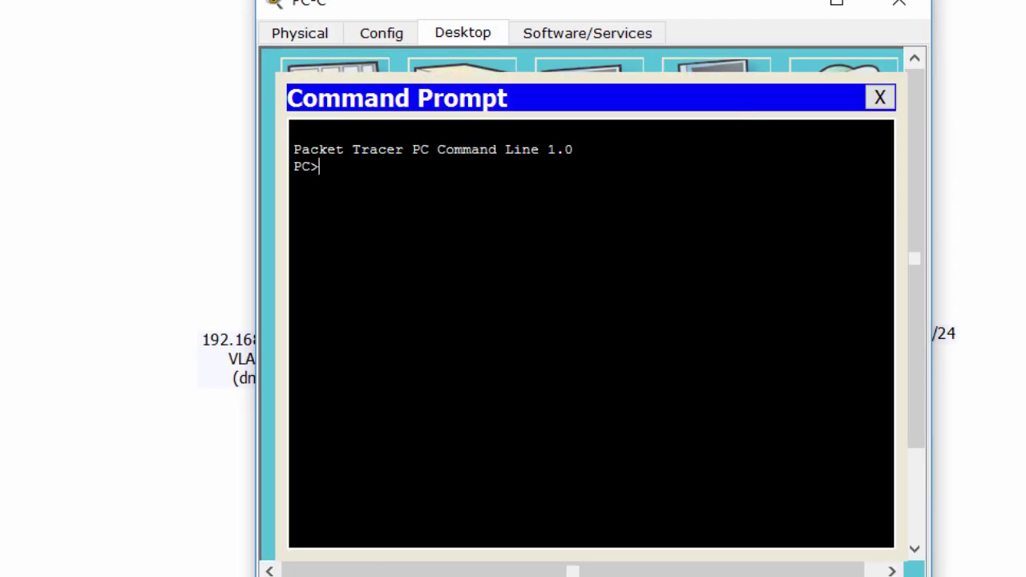
{"action": "type", "text": "ssh -l admin"}
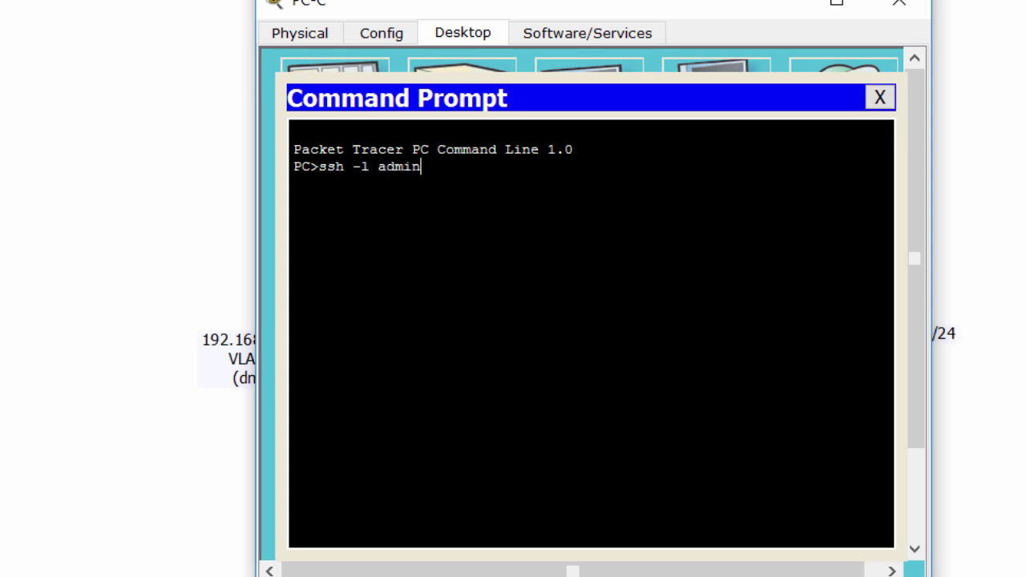
{"action": "type", "text": " 19"}
{"action": "type", "text": "20"}
{"action": "type", "text": "9.165.20"}
{"action": "type", "text": "0.226"}
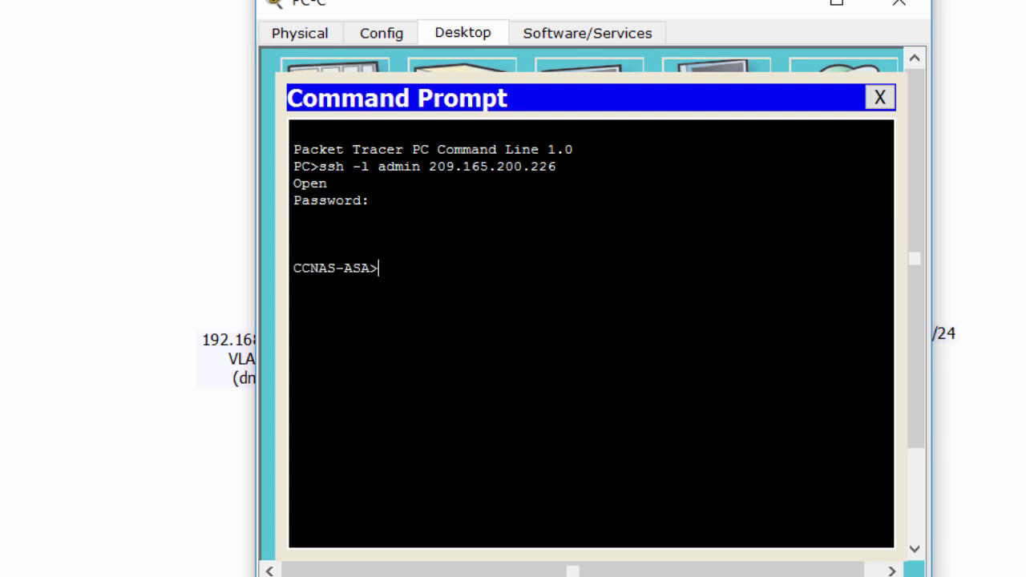
{"action": "key", "text": "Return"}
{"action": "key", "text": "Return"}
{"action": "key", "text": "Return"}
{"action": "key", "text": "Return"}
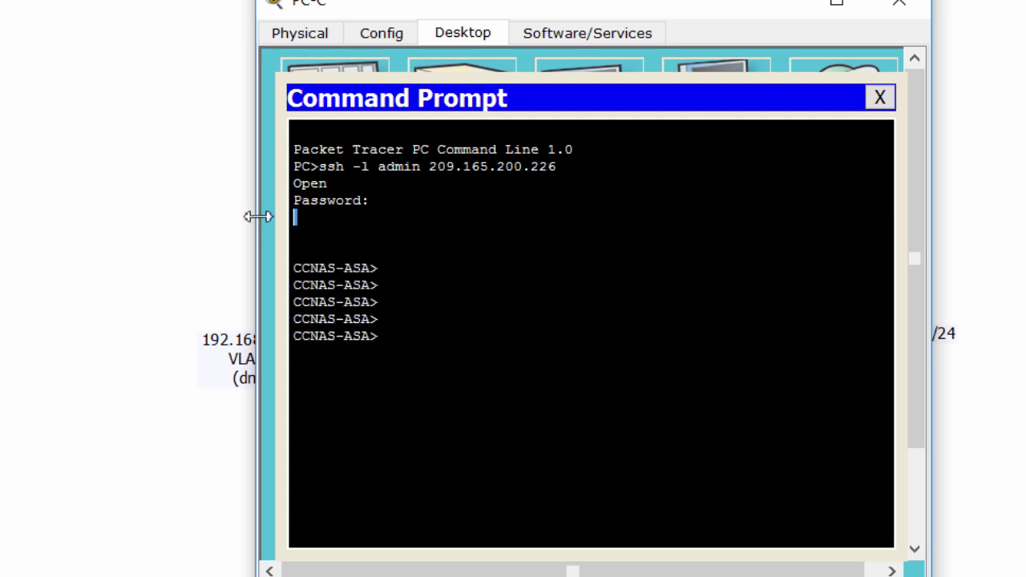
{"action": "left_click_drag", "start_coordinate": [378, 336], "coordinate": [293, 248]}
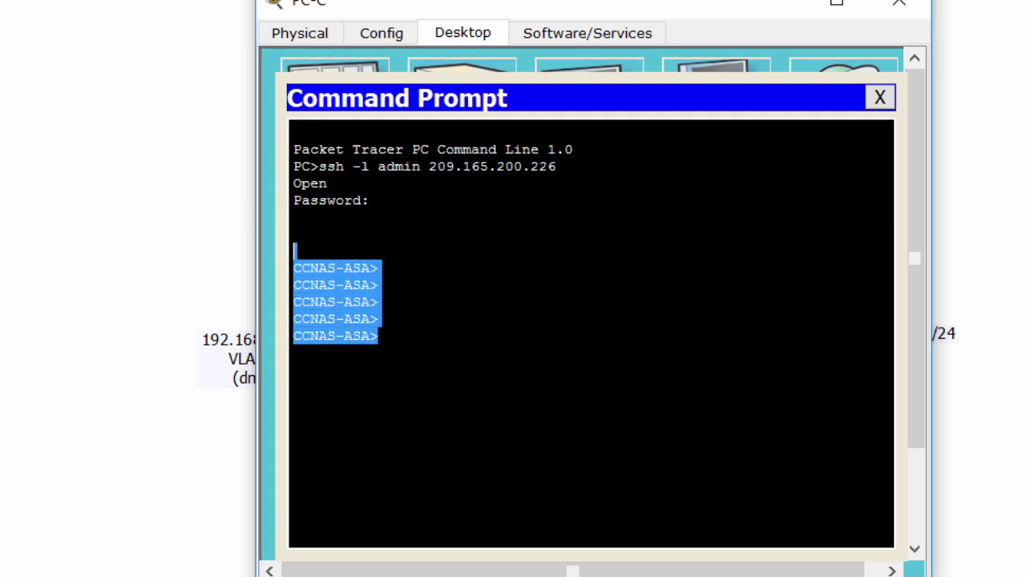
{"action": "left_click", "coordinate": [922, 7]}
Step: From PC-B's command prompt, SSH as admin to 192.168.1.1 and enter enable mode
{"action": "left_click", "coordinate": [586, 499]}
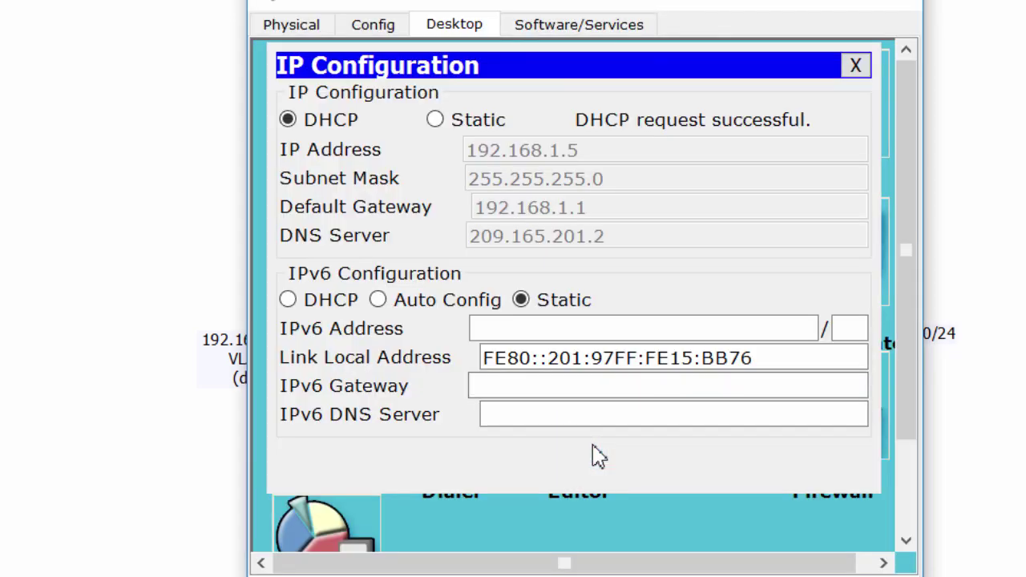
{"action": "left_click", "coordinate": [851, 65]}
{"action": "left_click", "coordinate": [704, 119]}
{"action": "type", "text": "ss"}
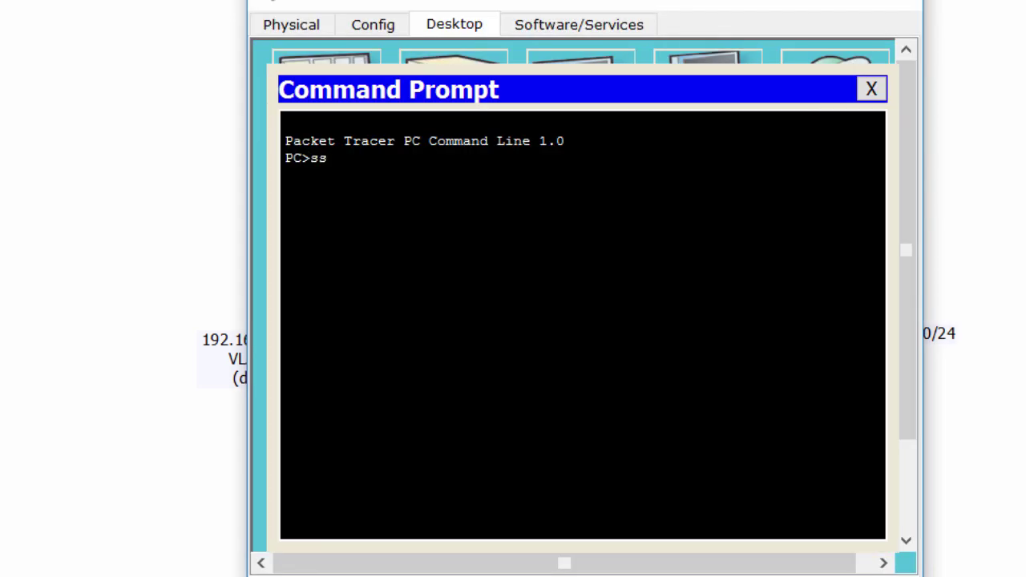
{"action": "type", "text": "h -l admin 192.168.1.1"}
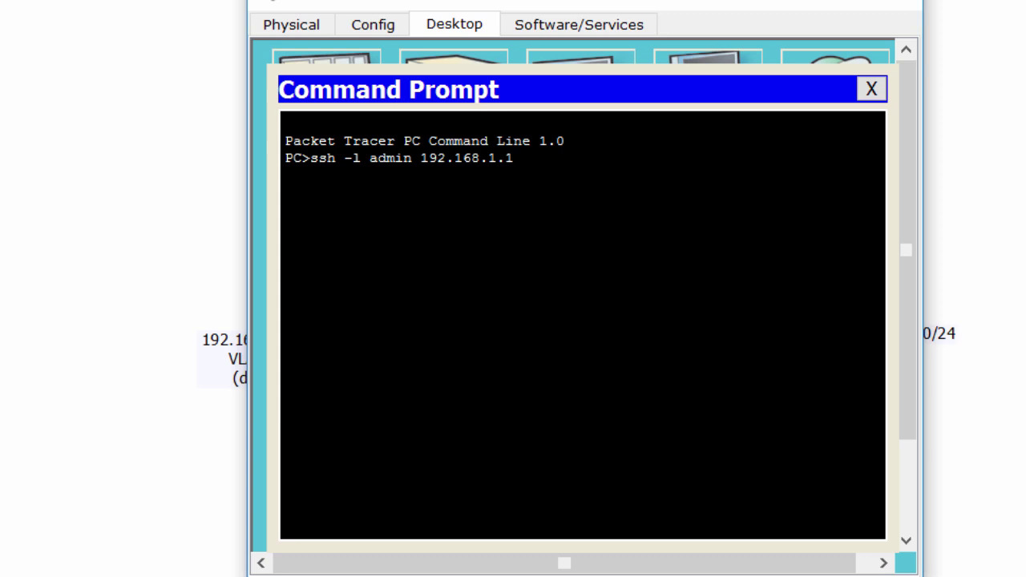
{"action": "key", "text": "Return"}
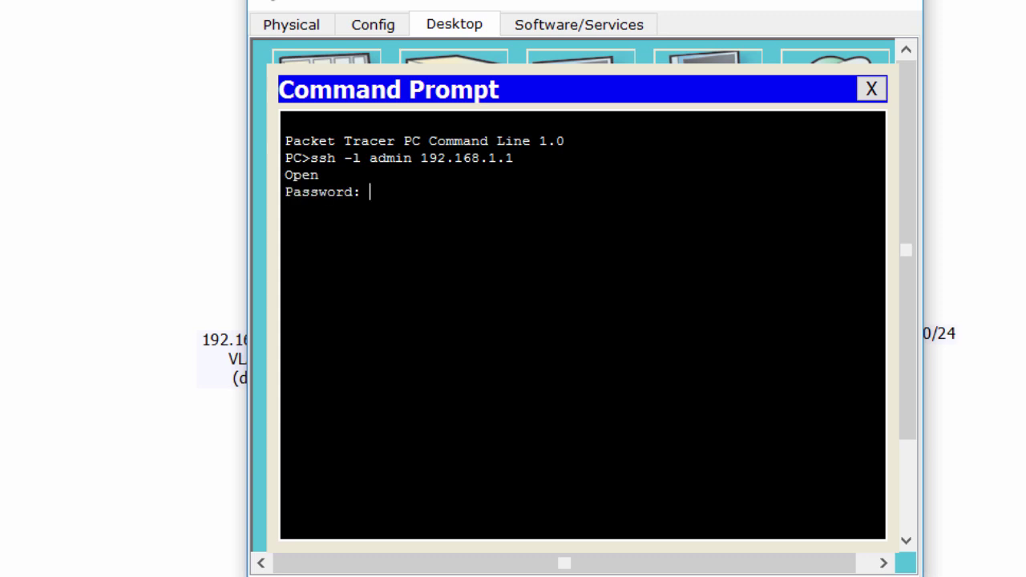
{"action": "key", "text": "Return"}
{"action": "type", "text": "e"}
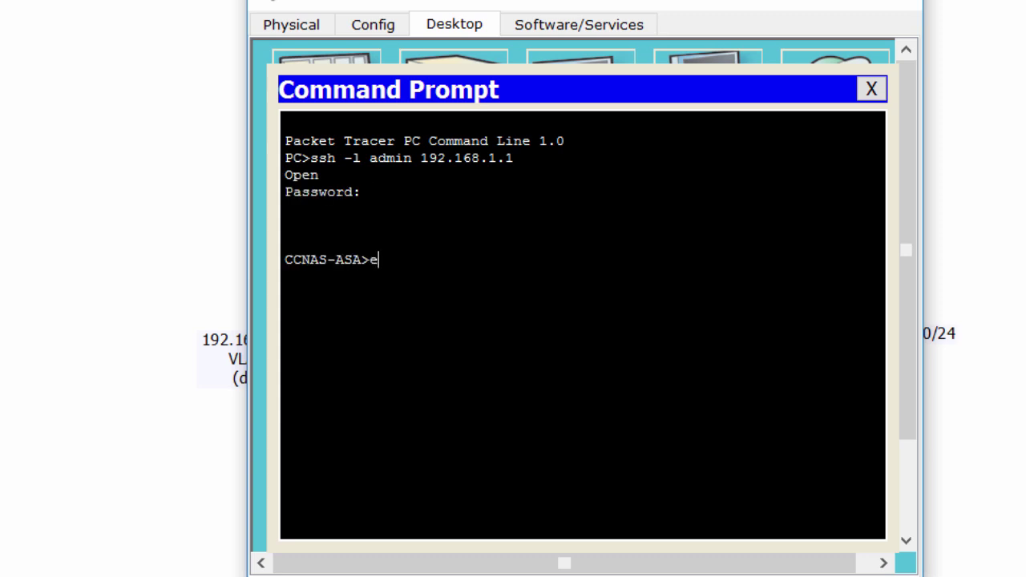
{"action": "type", "text": "n"}
{"action": "key", "text": "Return"}
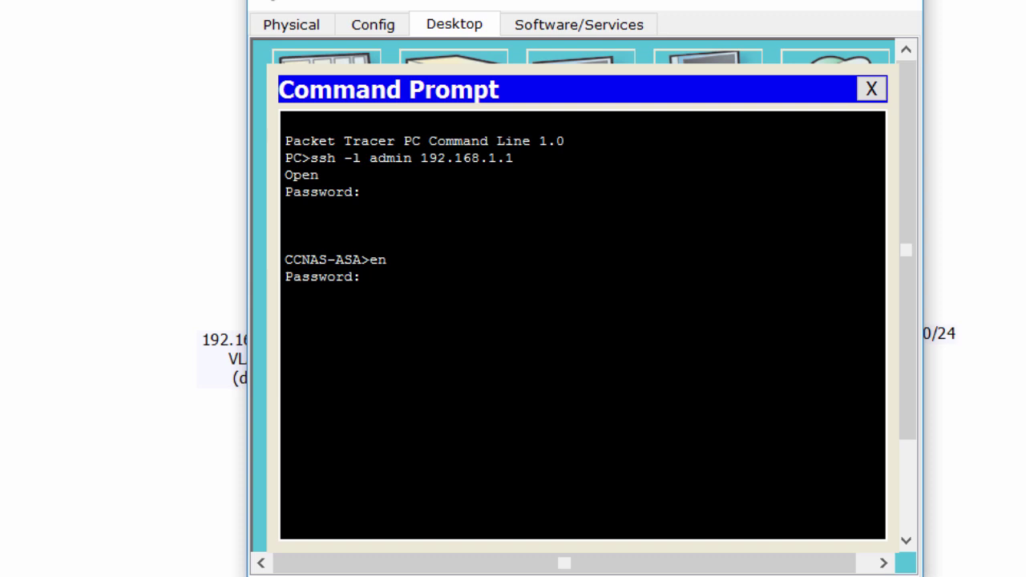
{"action": "key", "text": "Return"}
{"action": "key", "text": "Return"}
{"action": "key", "text": "Return"}
{"action": "key", "text": "Return"}
{"action": "key", "text": "Return"}
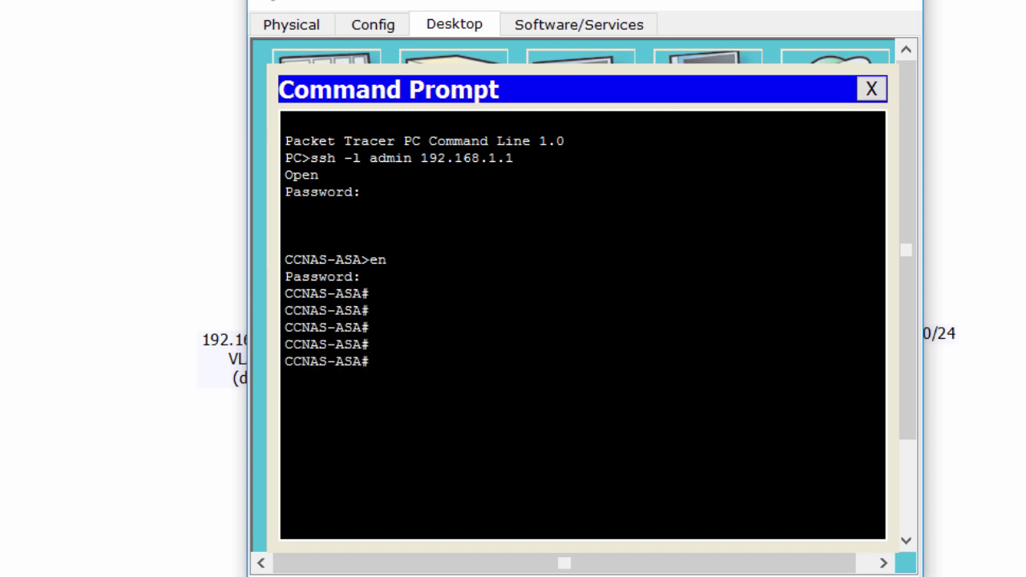
{"action": "left_click_drag", "start_coordinate": [369, 362], "coordinate": [287, 243]}
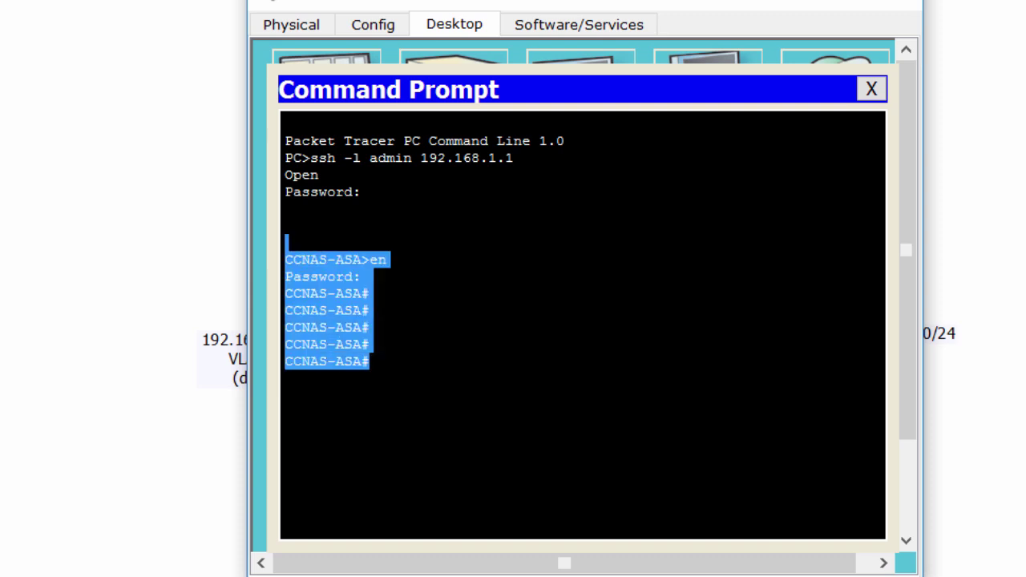
{"action": "left_click", "coordinate": [899, 4]}
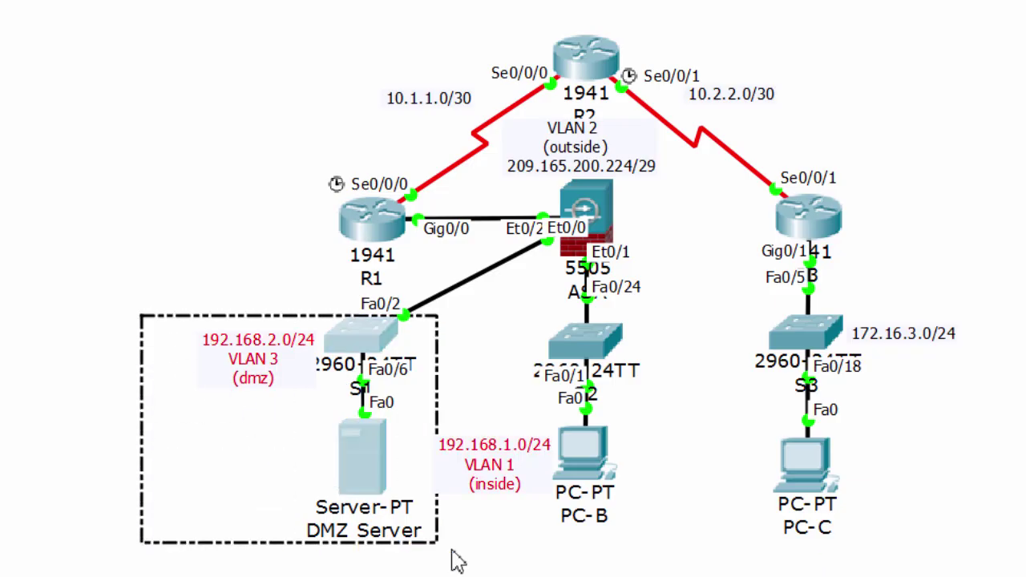
Step: Enter interface VLAN 3 configuration in the ASA's command line
{"action": "left_click", "coordinate": [593, 211]}
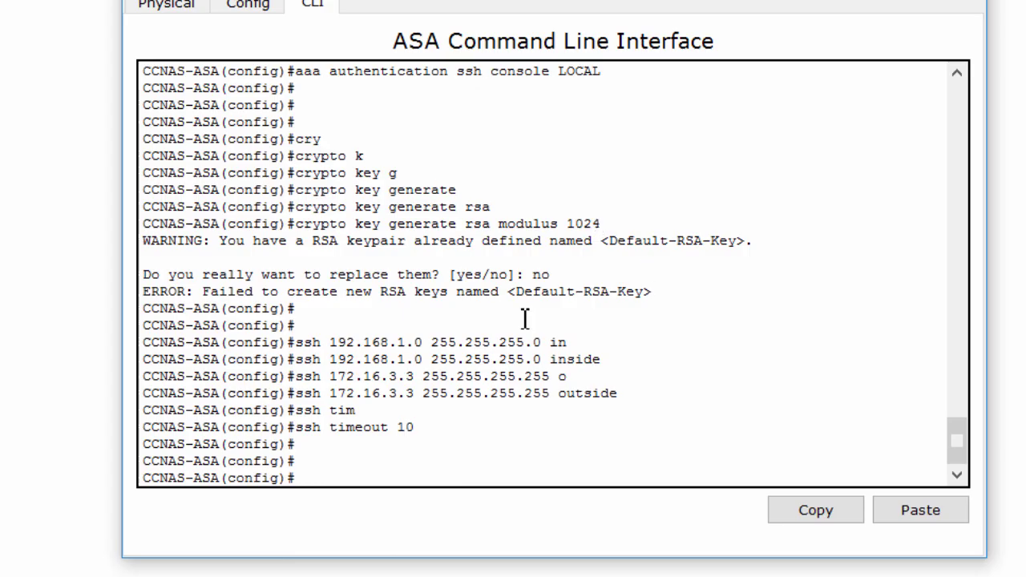
{"action": "type", "text": "int"}
{"action": "key", "text": "Tab"}
{"action": "type", "text": "vla"}
{"action": "key", "text": "Tab"}
{"action": "type", "text": "3"}
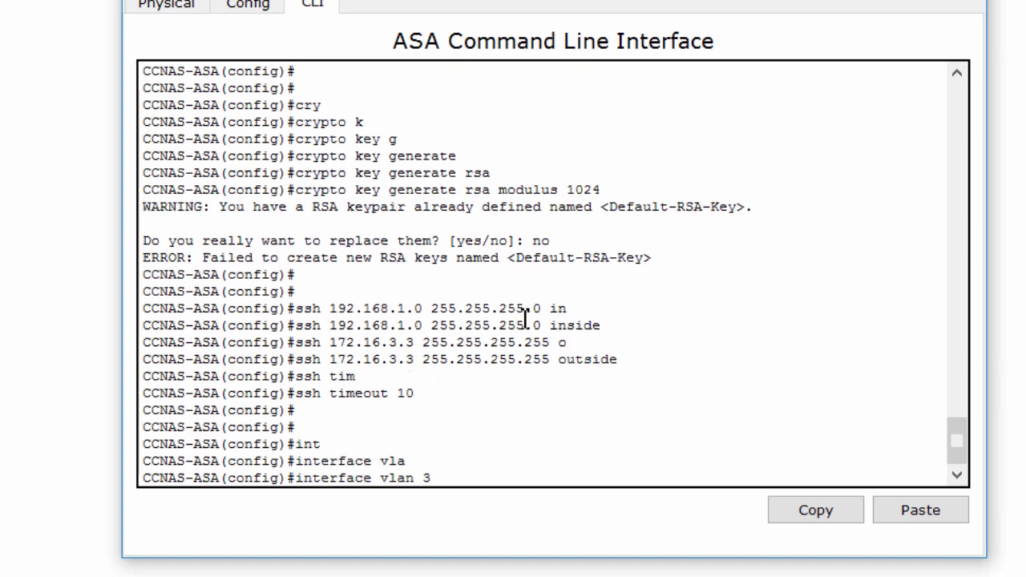
{"action": "key", "text": "Return"}
{"action": "key", "text": "Return"}
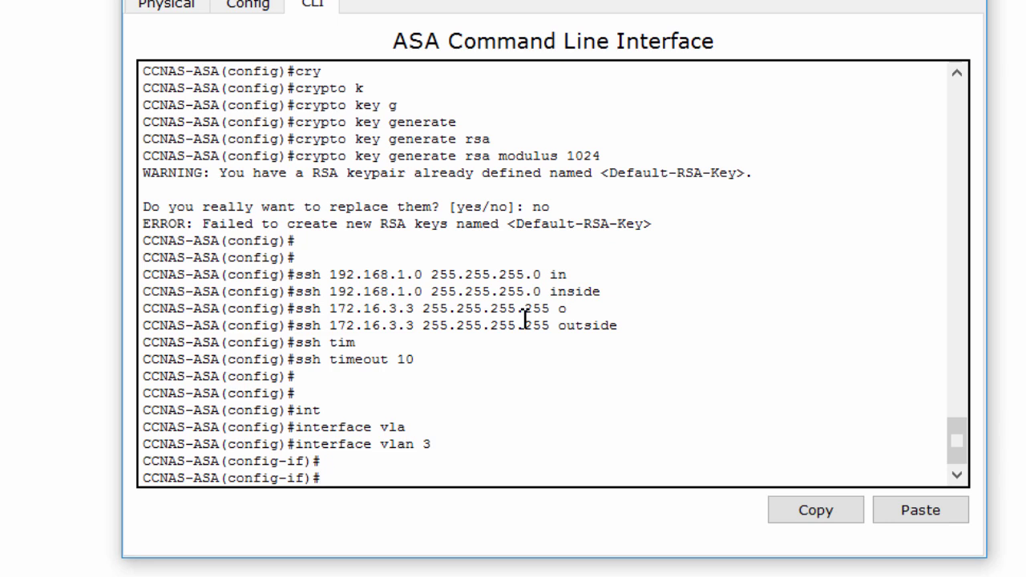
Step: Block VLAN 3 from forwarding to VLAN 1 with 'no forward interface vlan 1'
{"action": "type", "text": "no for"}
{"action": "key", "text": "Tab"}
{"action": "type", "text": "int"}
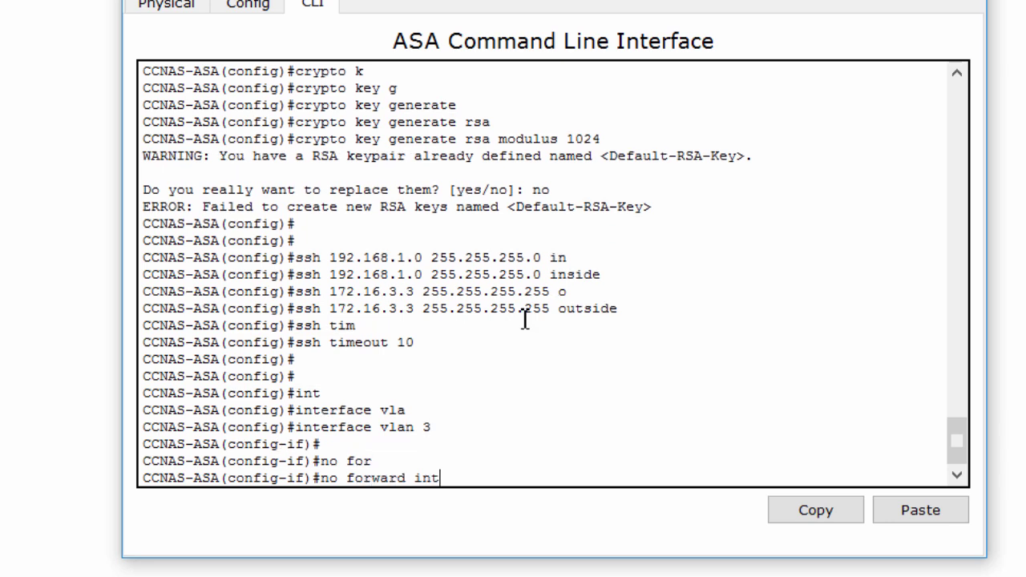
{"action": "key", "text": "Tab"}
{"action": "type", "text": "vl"}
{"action": "key", "text": "Tab"}
{"action": "type", "text": "1"}
{"action": "key", "text": "Return"}
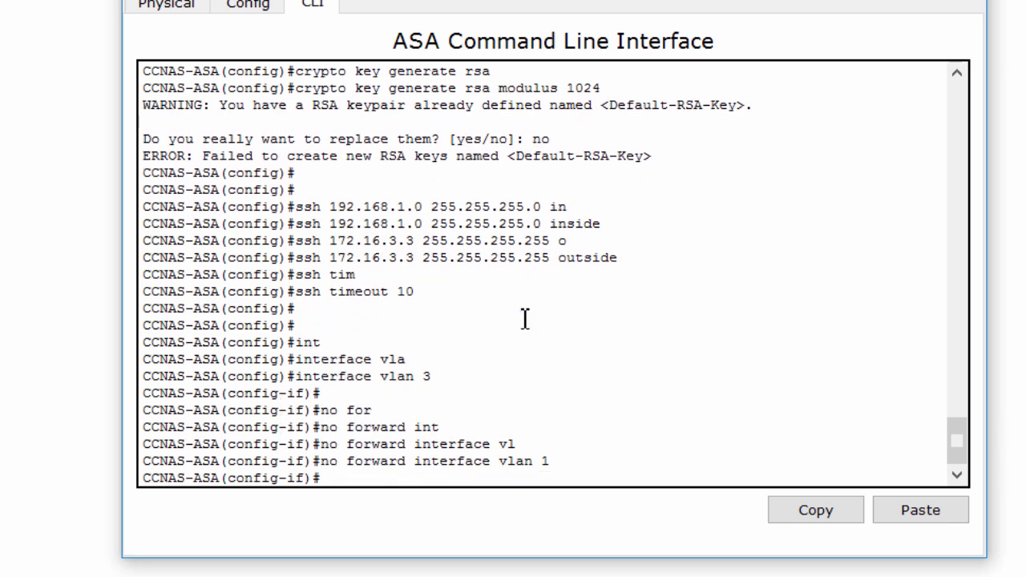
Step: Name the VLAN 3 interface dmz
{"action": "type", "text": "ip d"}
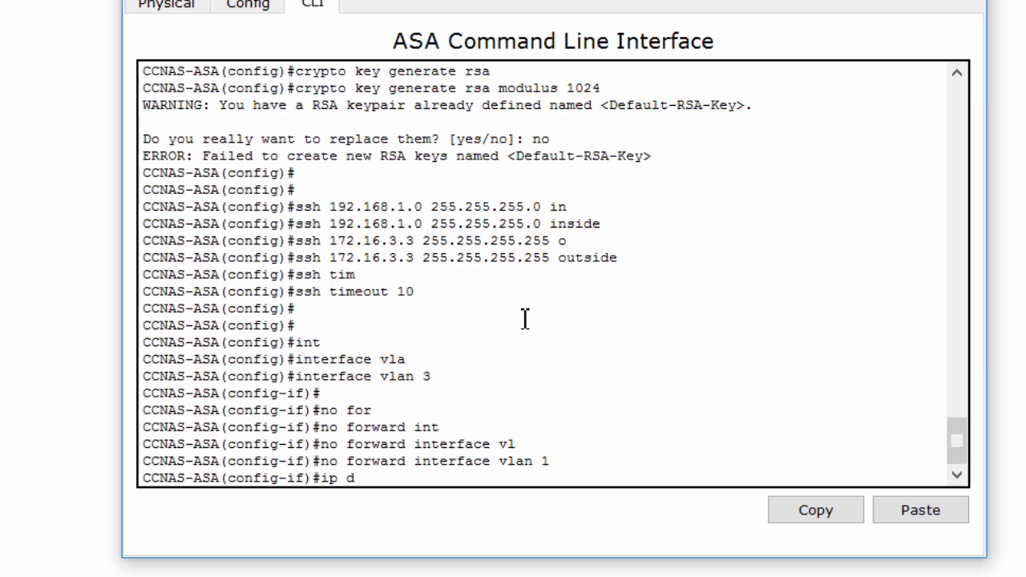
{"action": "key", "text": "BackSpace"}
{"action": "key", "text": "BackSpace"}
{"action": "key", "text": "BackSpace"}
{"action": "key", "text": "BackSpace"}
{"action": "type", "text": "name"}
{"action": "key", "text": "Tab"}
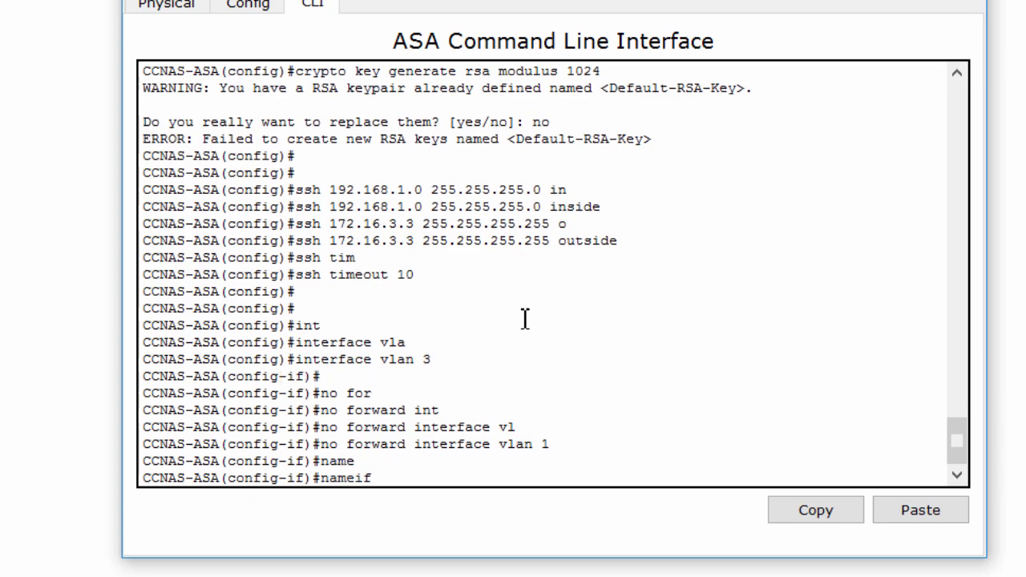
{"action": "type", "text": "dmz"}
{"action": "key", "text": "Return"}
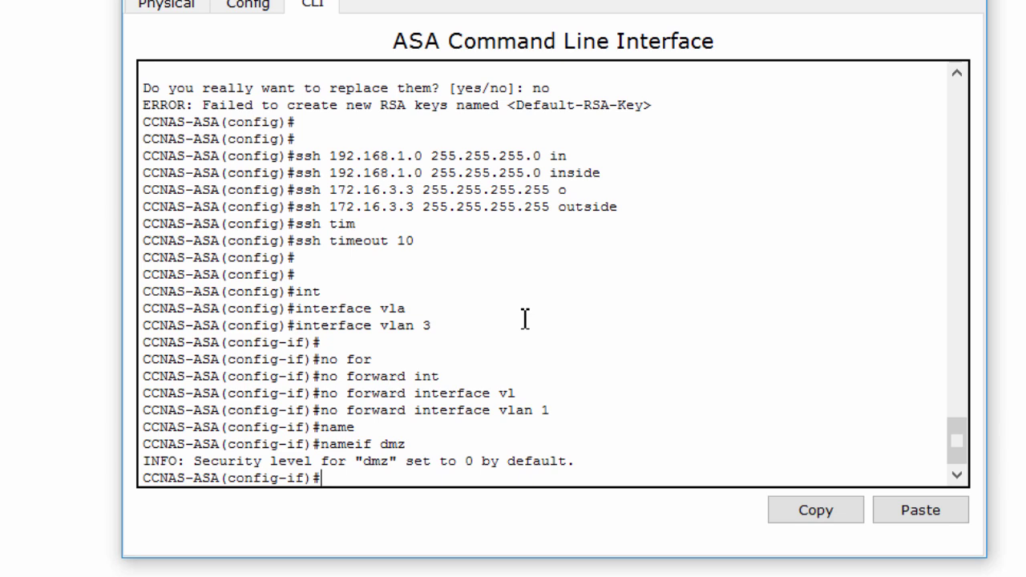
Step: Assign the dmz interface IP address 192.168.2.1 255.255.255.0
{"action": "type", "text": "ip add"}
{"action": "key", "text": "Tab"}
{"action": "type", "text": "19"}
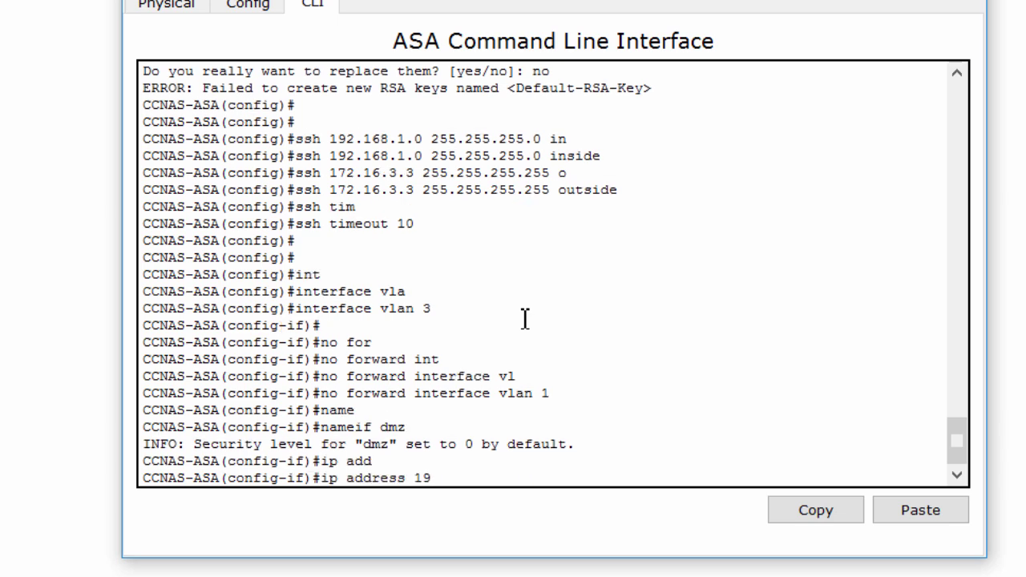
{"action": "type", "text": "2.168.2.1 255.255.255.0"}
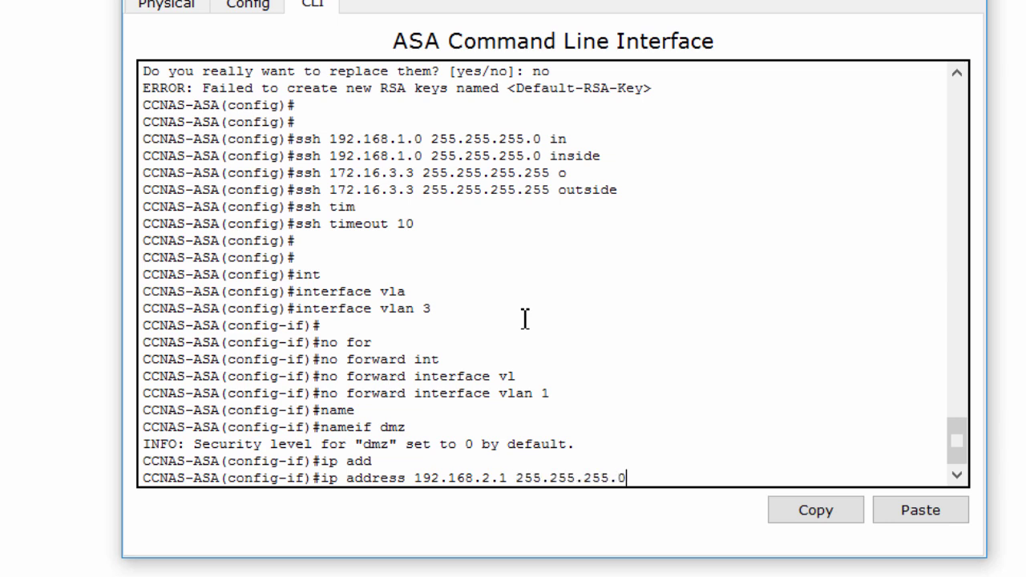
{"action": "key", "text": "Return"}
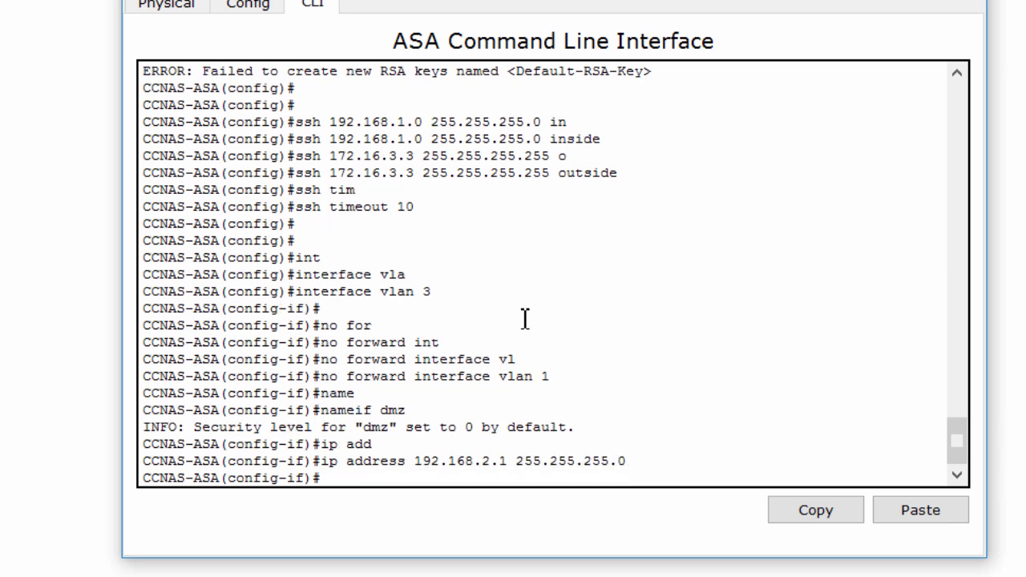
Step: Set the dmz interface security level to 70 and exit to global configuration
{"action": "type", "text": "secu"}
{"action": "key", "text": "Tab"}
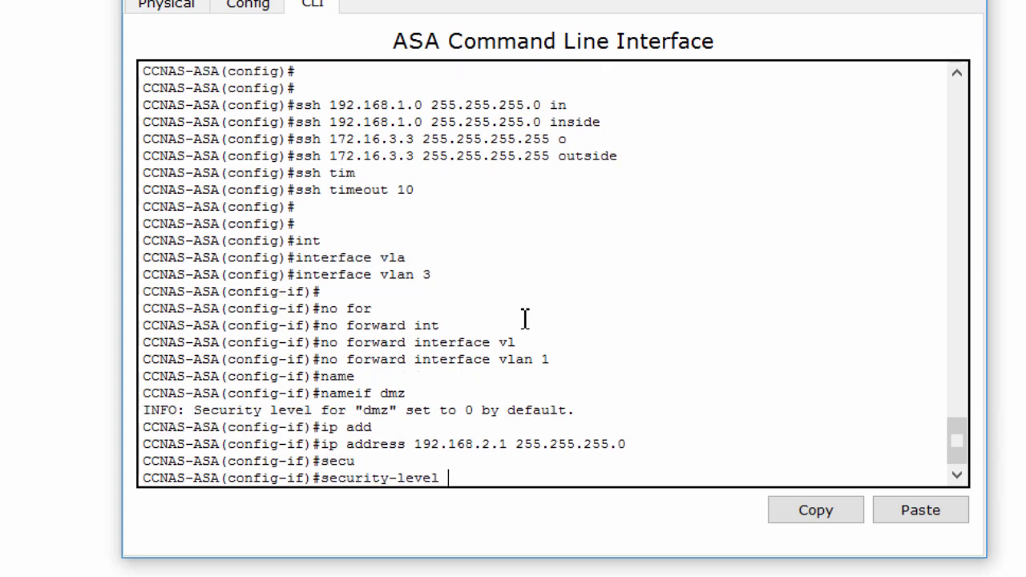
{"action": "type", "text": "70"}
{"action": "key", "text": "Return"}
{"action": "key", "text": "Return"}
{"action": "key", "text": "Return"}
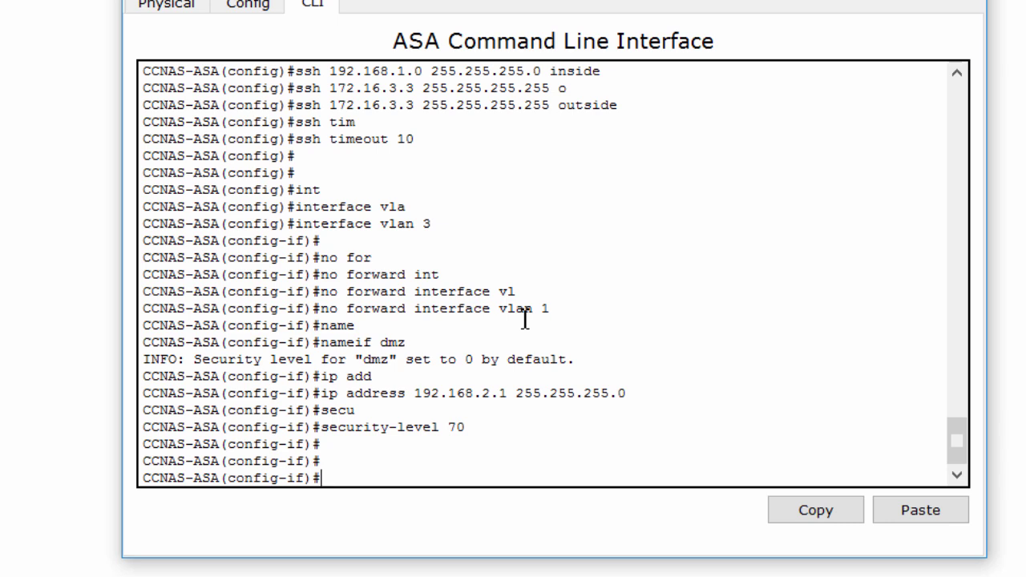
{"action": "type", "text": "exi"}
{"action": "key", "text": "Return"}
{"action": "key", "text": "Return"}
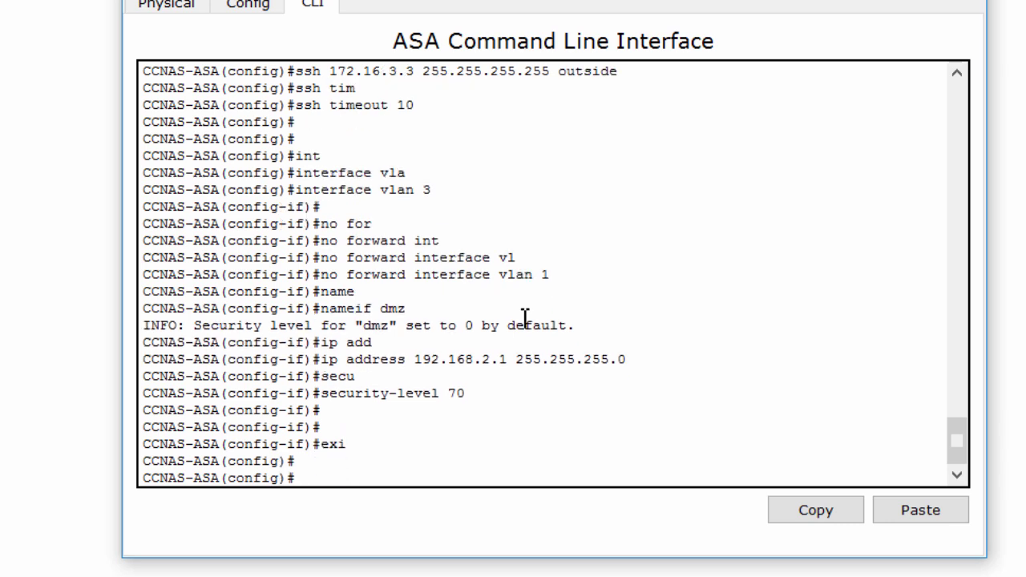
Step: Enter configuration for interface Ethernet 0/2
{"action": "type", "text": "int"}
{"action": "key", "text": "Tab"}
{"action": "type", "text": "e"}
{"action": "key", "text": "Tab"}
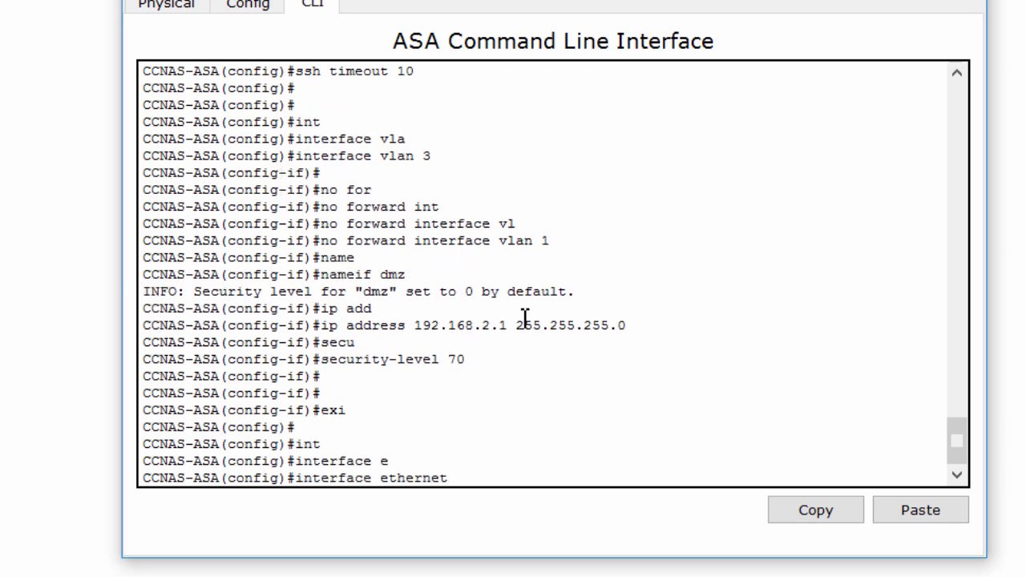
{"action": "type", "text": "0/2"}
{"action": "key", "text": "Return"}
Step: Assign Ethernet 0/2 with 'switchport access vlan 3', then exit to global configuration
{"action": "type", "text": "s"}
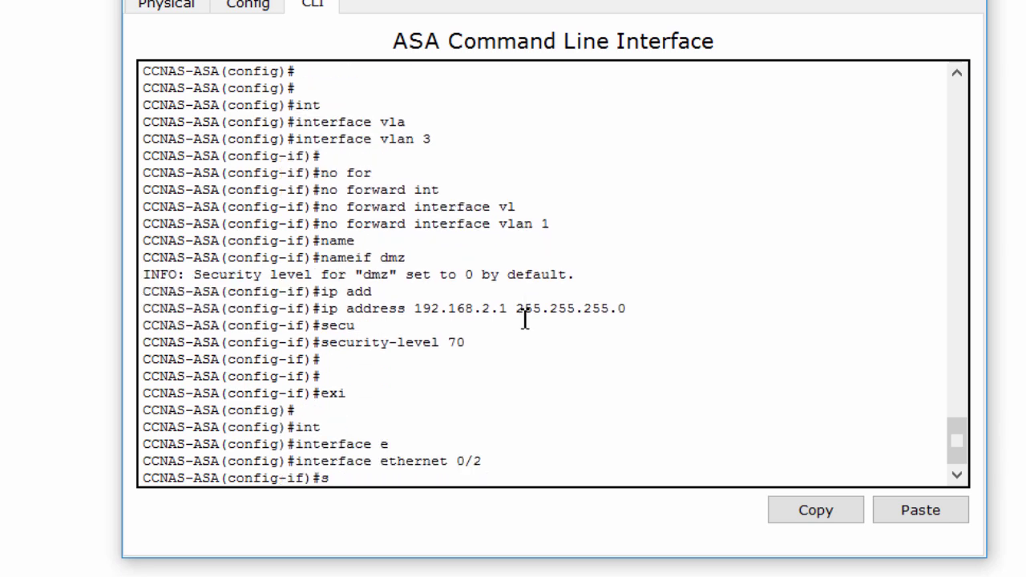
{"action": "type", "text": "w"}
{"action": "key", "text": "Tab"}
{"action": "type", "text": "ac"}
{"action": "key", "text": "Tab"}
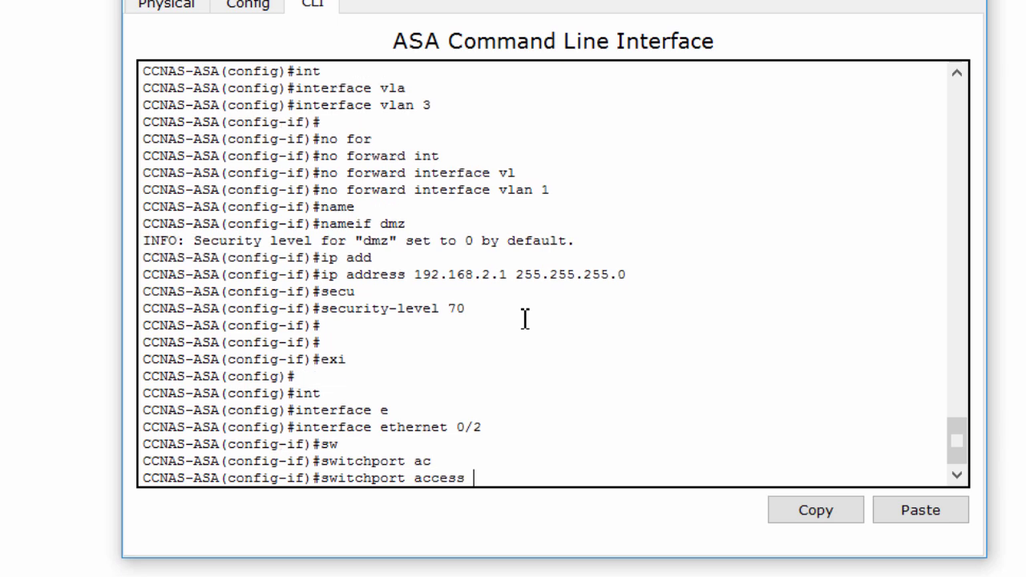
{"action": "type", "text": "vl"}
{"action": "key", "text": "Tab"}
{"action": "type", "text": "3"}
{"action": "key", "text": "Return"}
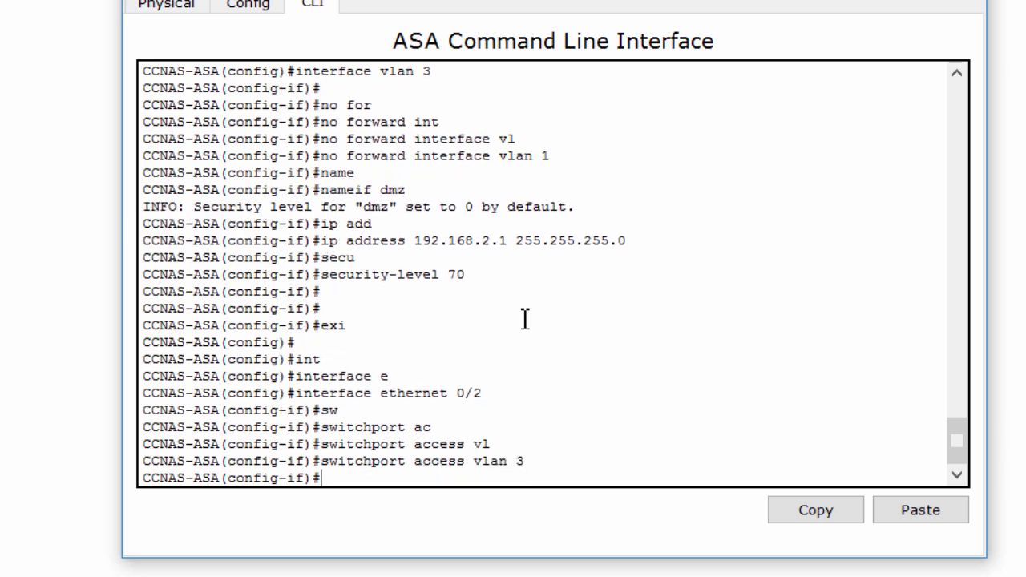
{"action": "key", "text": "Return"}
{"action": "type", "text": "exi"}
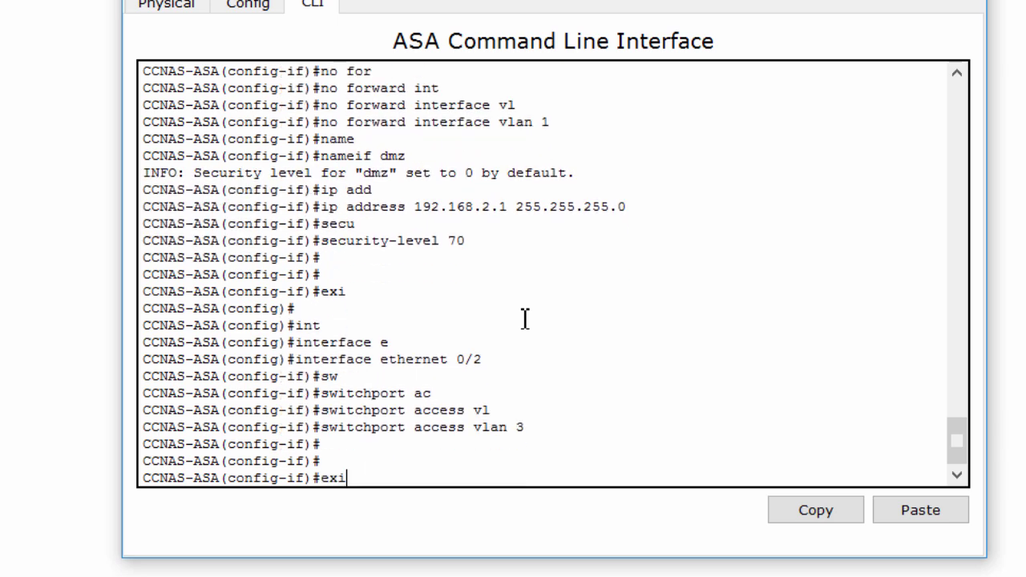
{"action": "key", "text": "Return"}
{"action": "key", "text": "Return"}
{"action": "type", "text": "show int"}
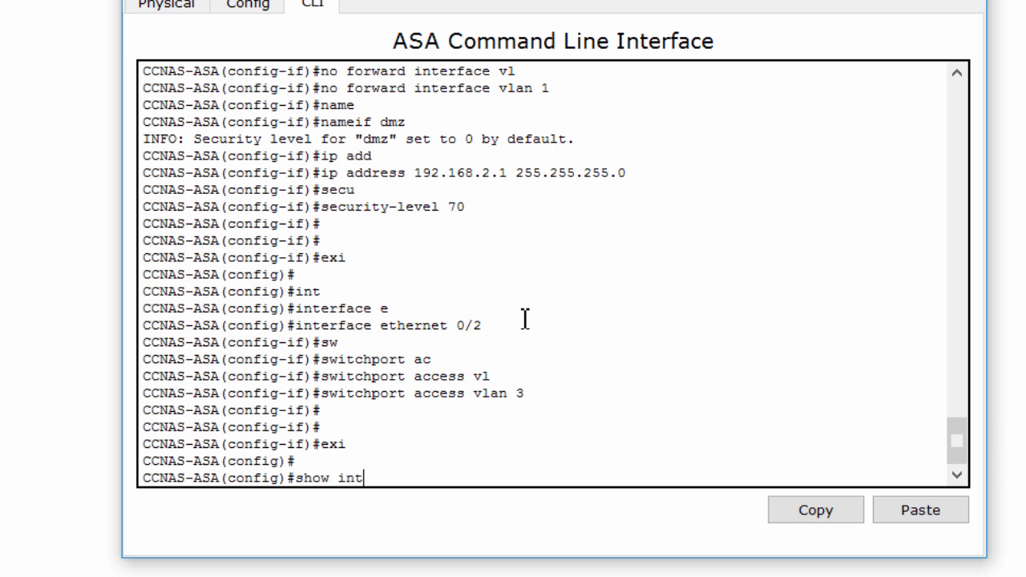
{"action": "type", "text": "erface ip brief"}
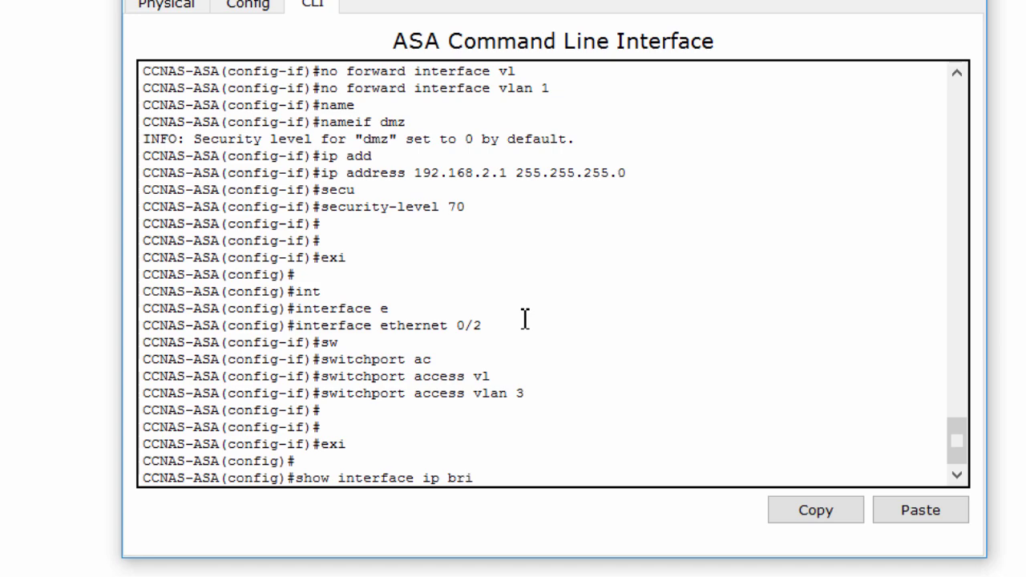
Step: Run 'show interface ip brief' and review the VLAN interface status rows
{"action": "key", "text": "Return"}
{"action": "key", "text": "space"}
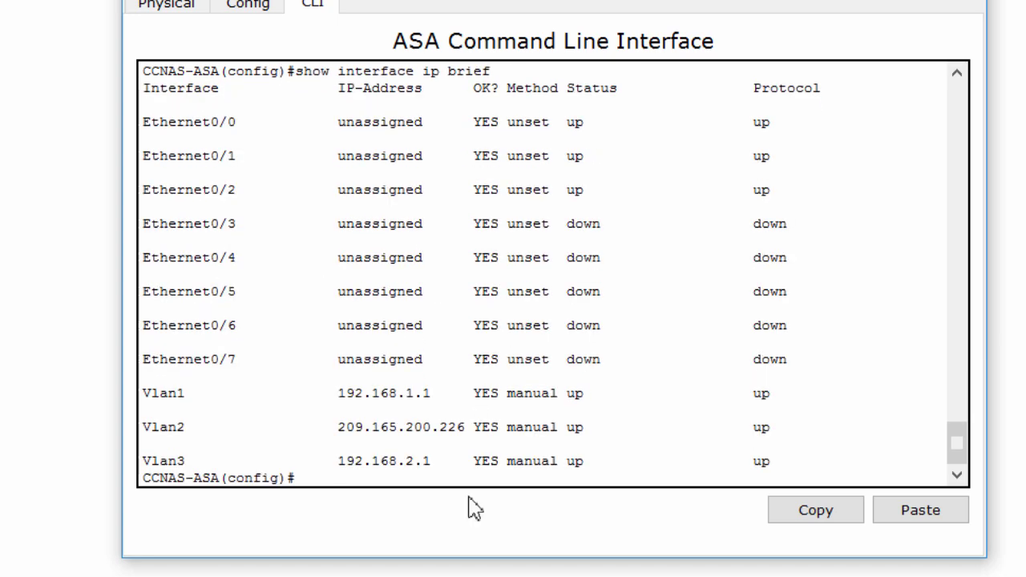
{"action": "left_click_drag", "start_coordinate": [145, 393], "coordinate": [784, 464]}
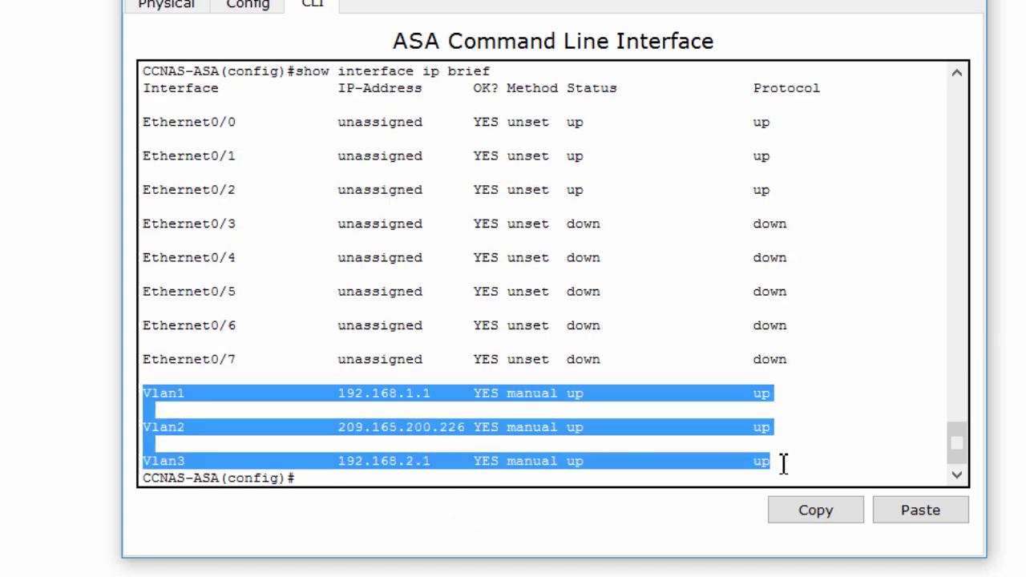
{"action": "left_click", "coordinate": [566, 471]}
Step: Run 'show ip address' and check the Vlan3 dmz row shows 192.168.2.1
{"action": "type", "text": "sho"}
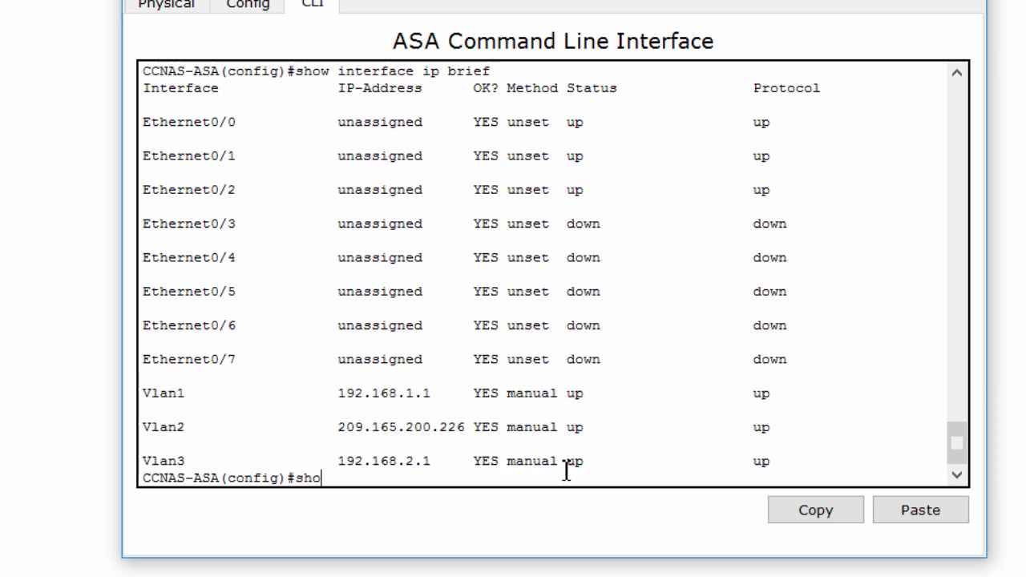
{"action": "type", "text": "w ip address"}
{"action": "key", "text": "Return"}
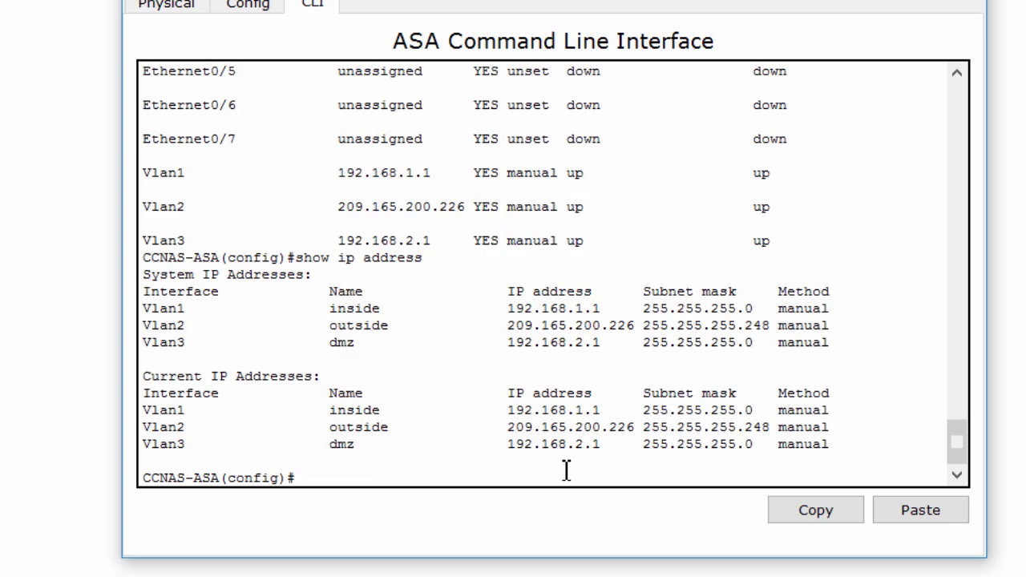
{"action": "left_click_drag", "start_coordinate": [146, 445], "coordinate": [831, 447]}
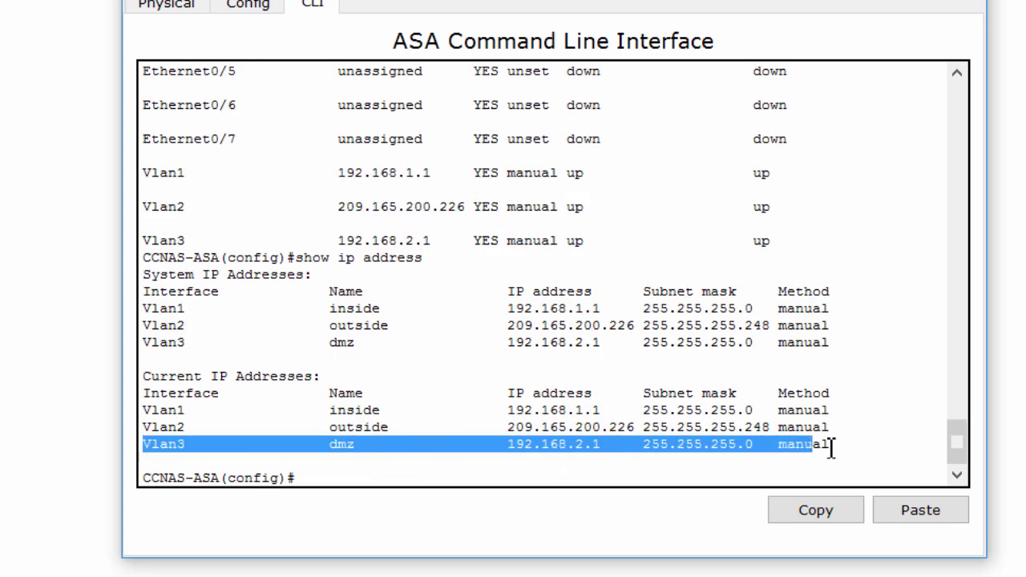
{"action": "left_click", "coordinate": [616, 475]}
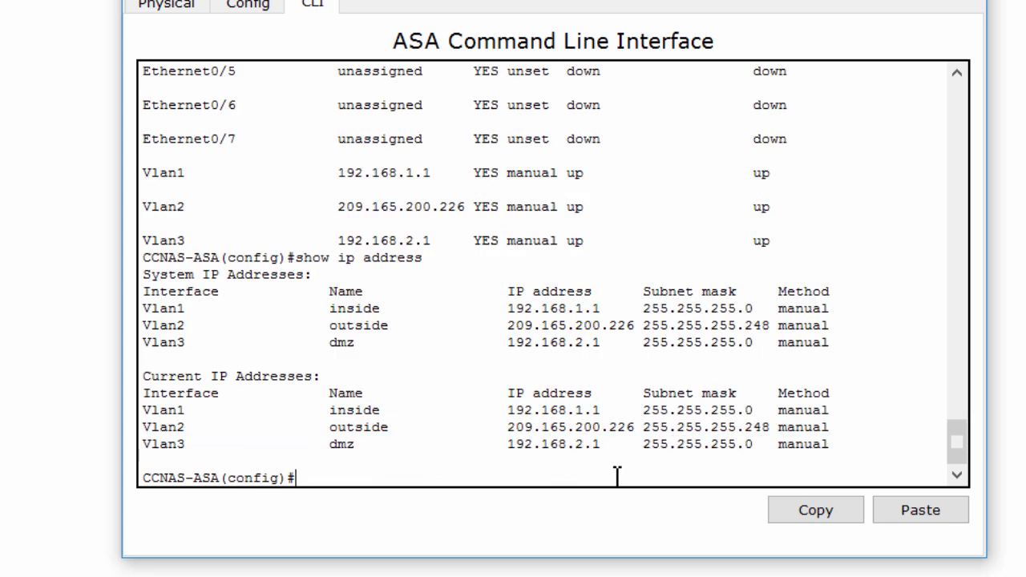
Step: Run 'show switch vlan' to confirm Et0/2 belongs to VLAN 3 dmz
{"action": "type", "text": "show switch vlan"}
{"action": "key", "text": "Return"}
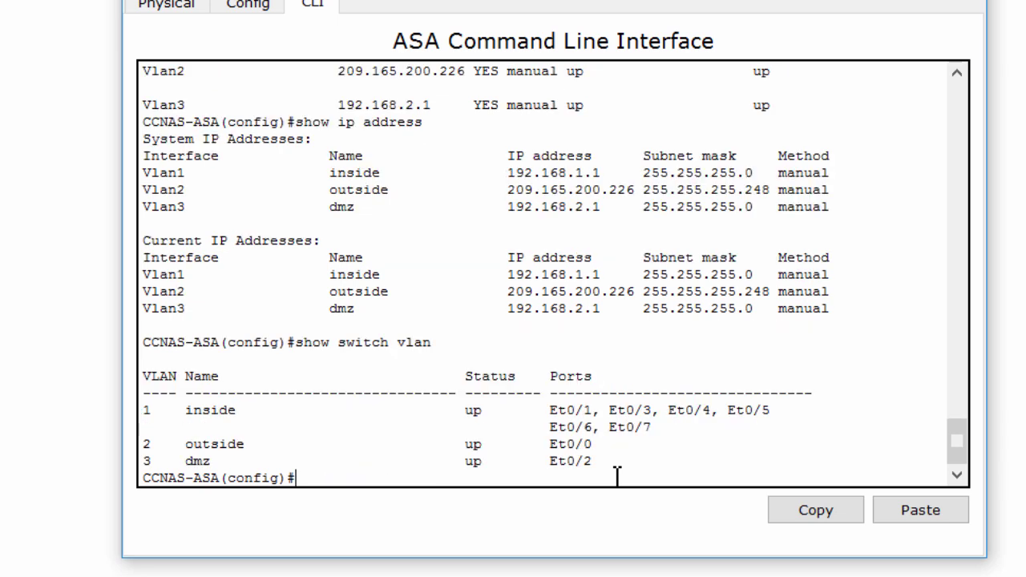
{"action": "left_click_drag", "start_coordinate": [592, 465], "coordinate": [143, 461]}
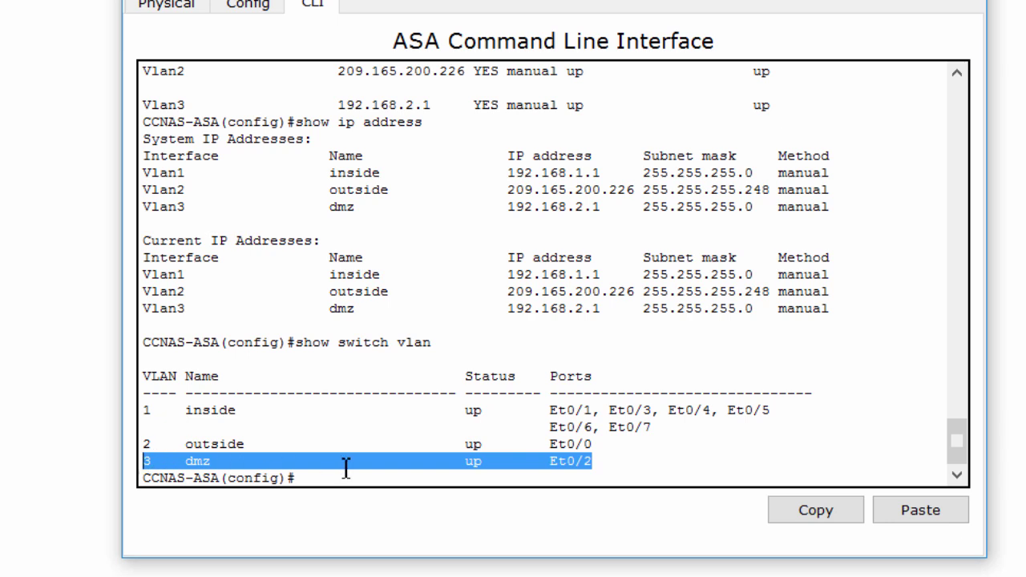
{"action": "double_click", "coordinate": [442, 463]}
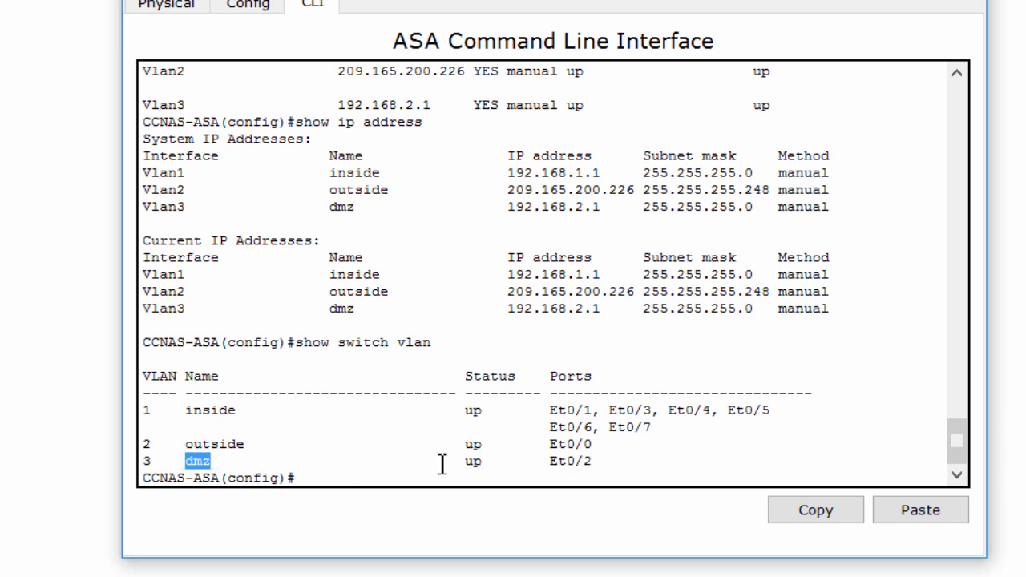
{"action": "key", "text": "Return"}
{"action": "key", "text": "Return"}
{"action": "type", "text": "objec"}
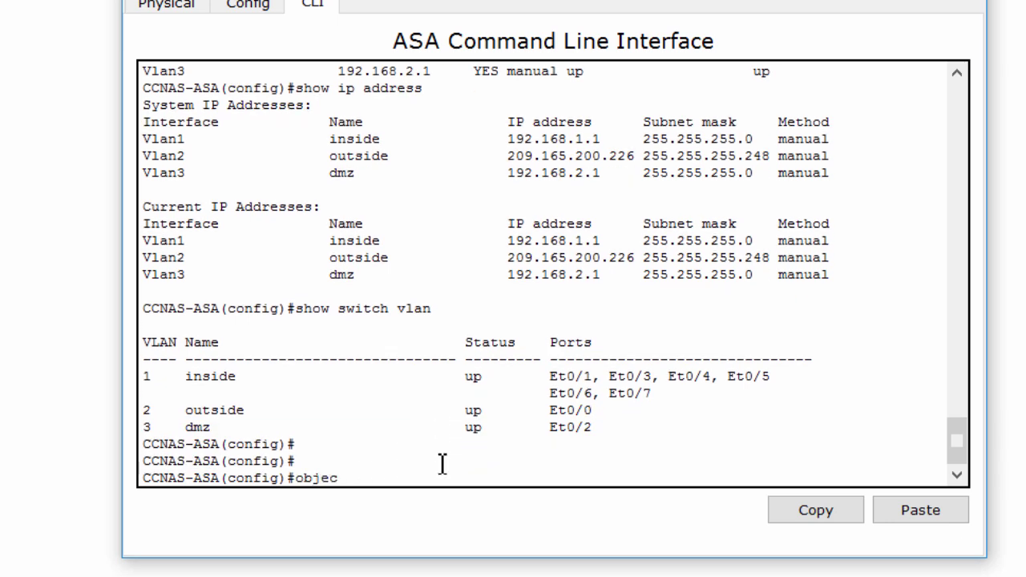
{"action": "type", "text": "t net"}
Step: Create network object dmz-server with host 192.168.2.3
{"action": "key", "text": "Return"}
{"action": "type", "text": "object network dm"}
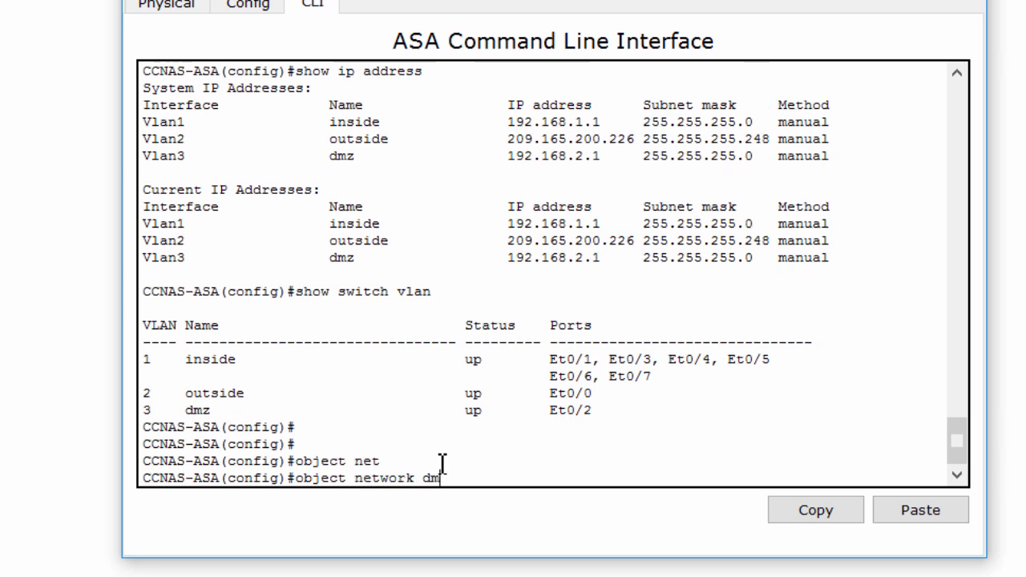
{"action": "type", "text": "z-server"}
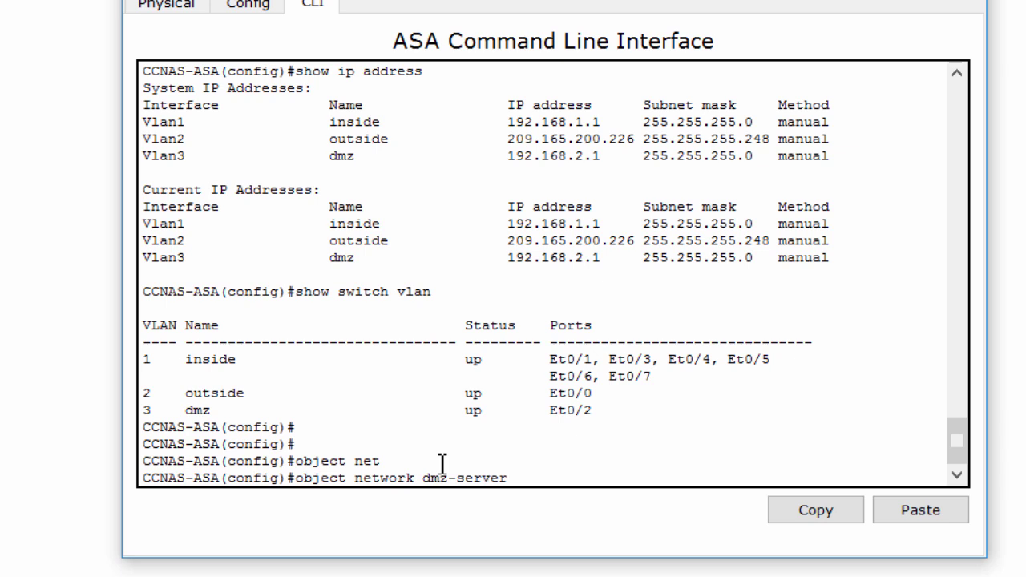
{"action": "key", "text": "Return"}
{"action": "type", "text": "host"}
{"action": "key", "text": "Tab"}
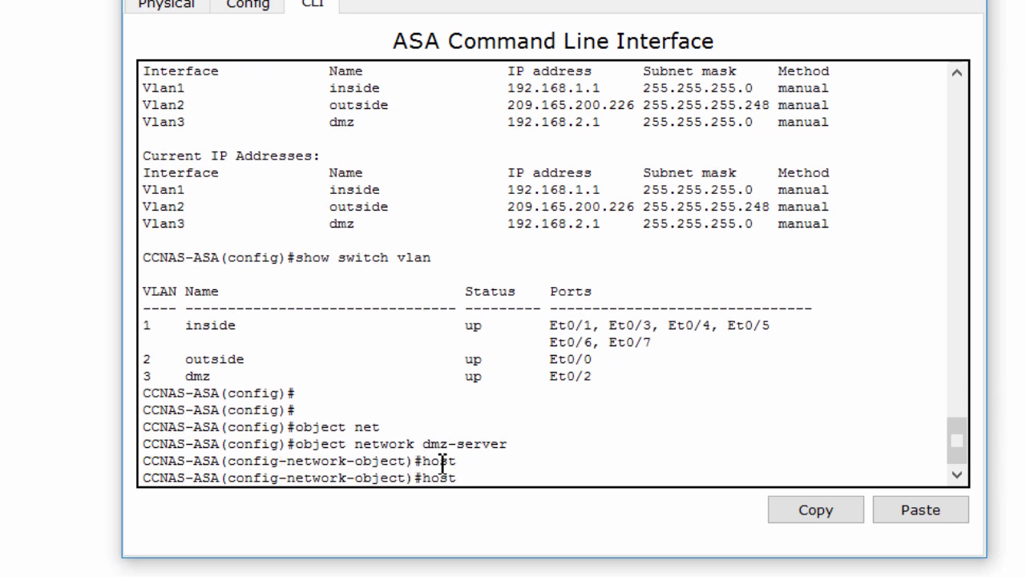
{"action": "type", "text": "192.168.2.3"}
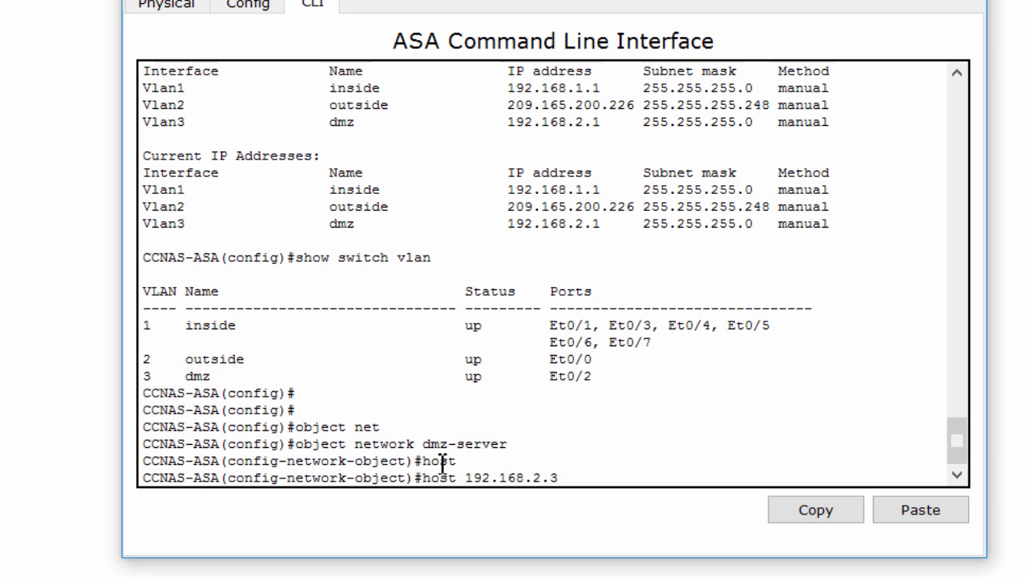
{"action": "key", "text": "Return"}
Step: Add 'nat (dmz,outside) static 209.165.200.227' to the object and exit
{"action": "type", "text": "nat (dm"}
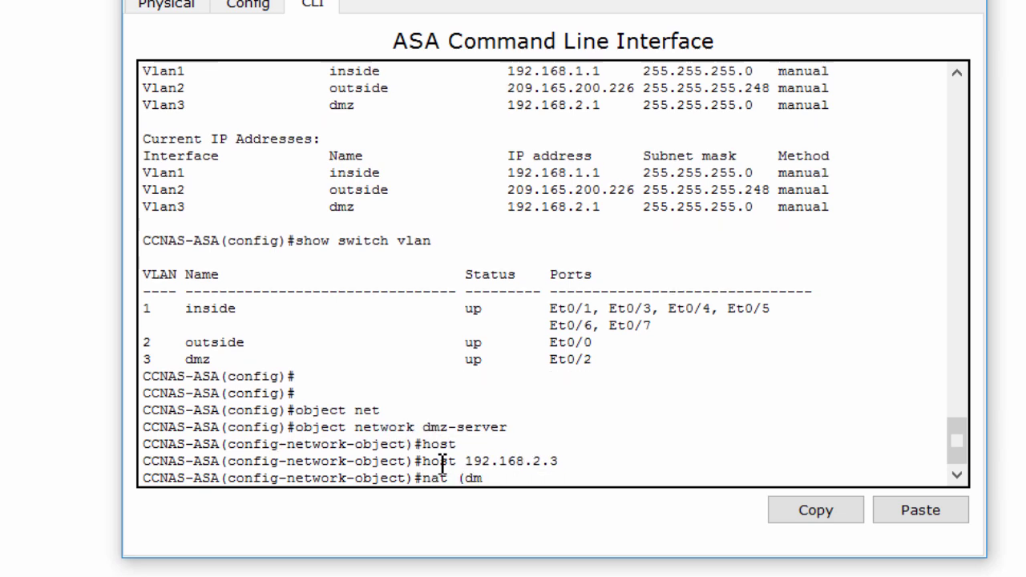
{"action": "key", "text": "Tab"}
{"action": "type", "text": ","}
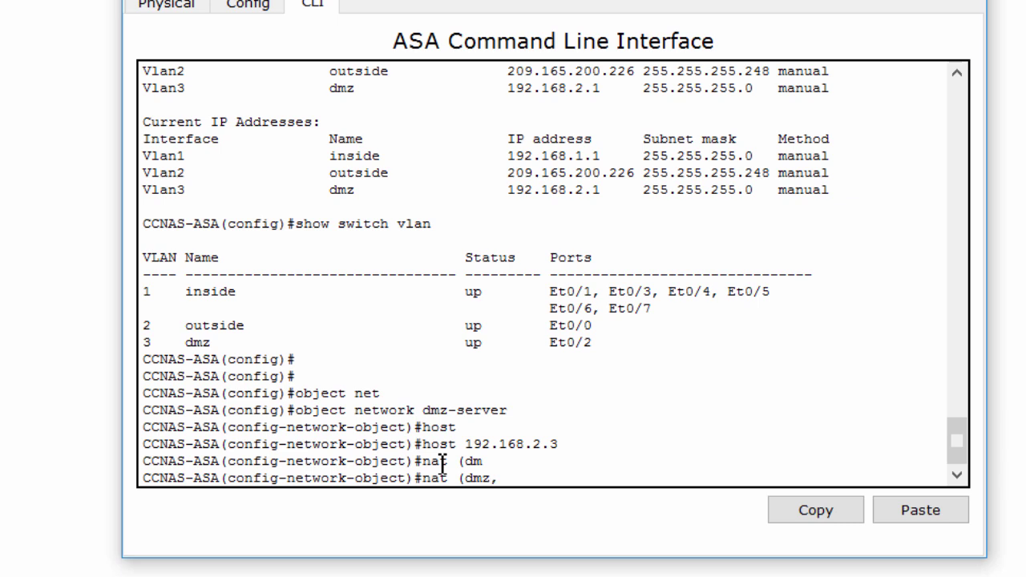
{"action": "type", "text": "o"}
{"action": "key", "text": "Tab"}
{"action": "type", "text": ") sta"}
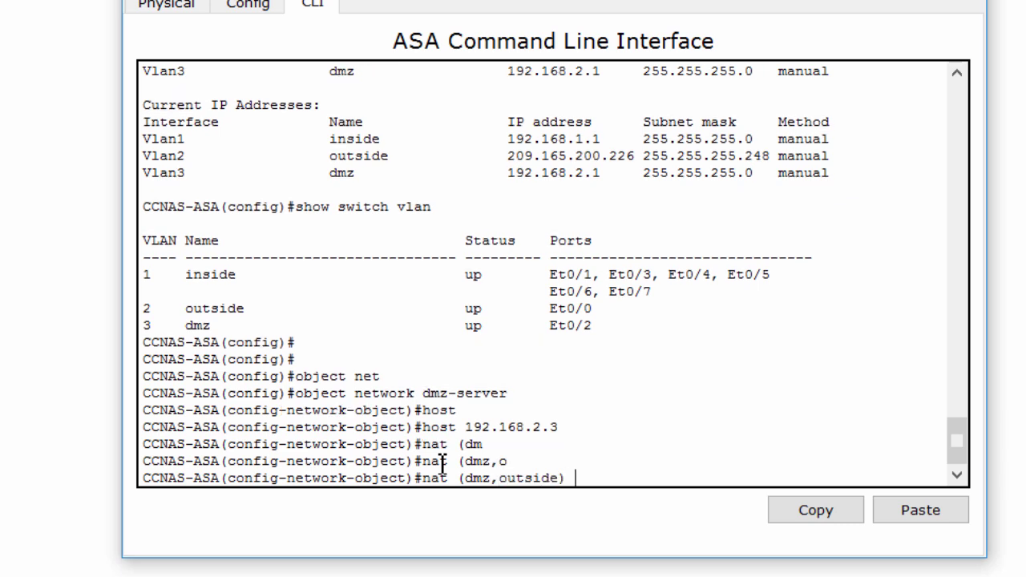
{"action": "key", "text": "Tab"}
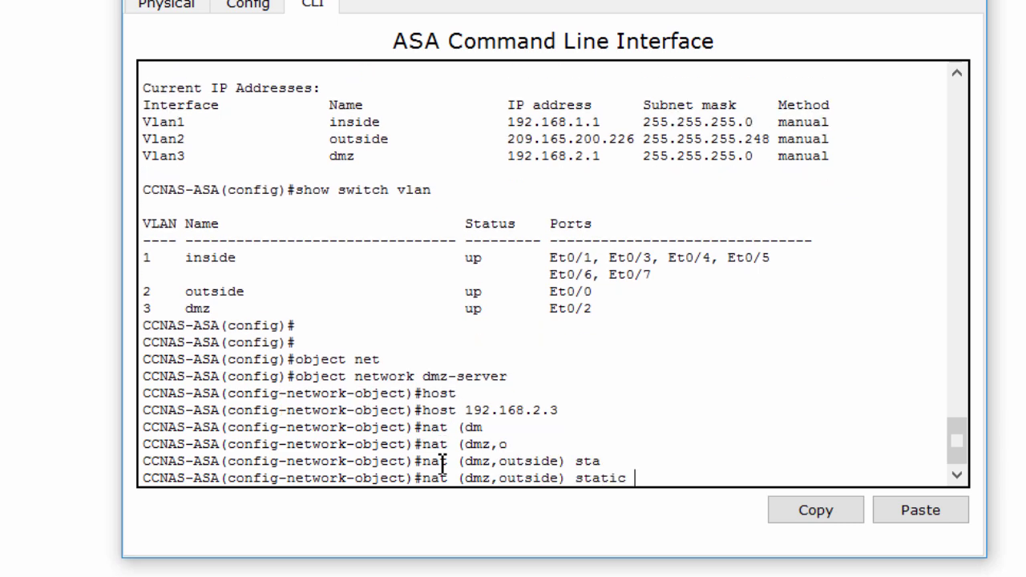
{"action": "type", "text": "209.165.200."}
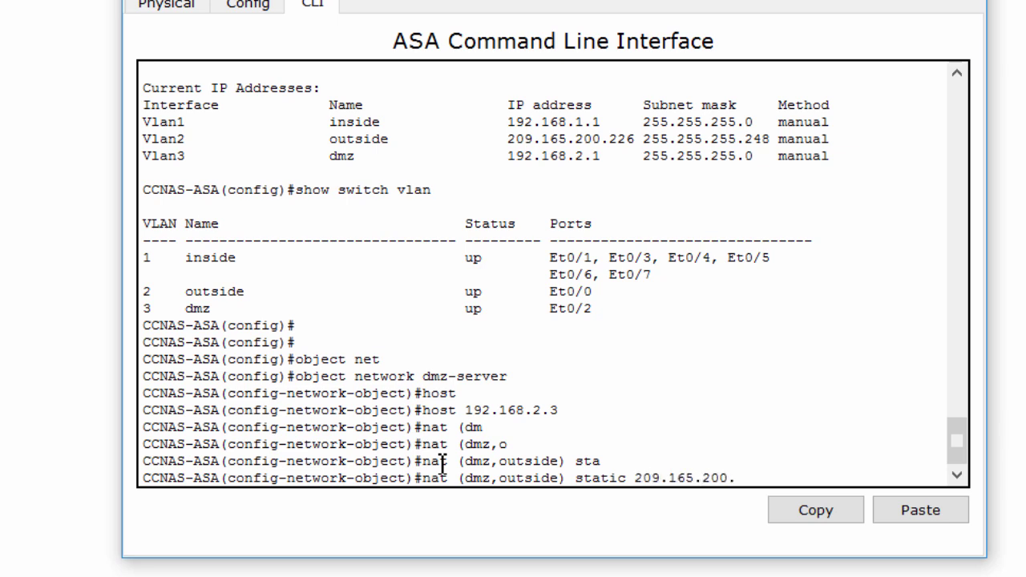
{"action": "type", "text": "227"}
{"action": "key", "text": "Return"}
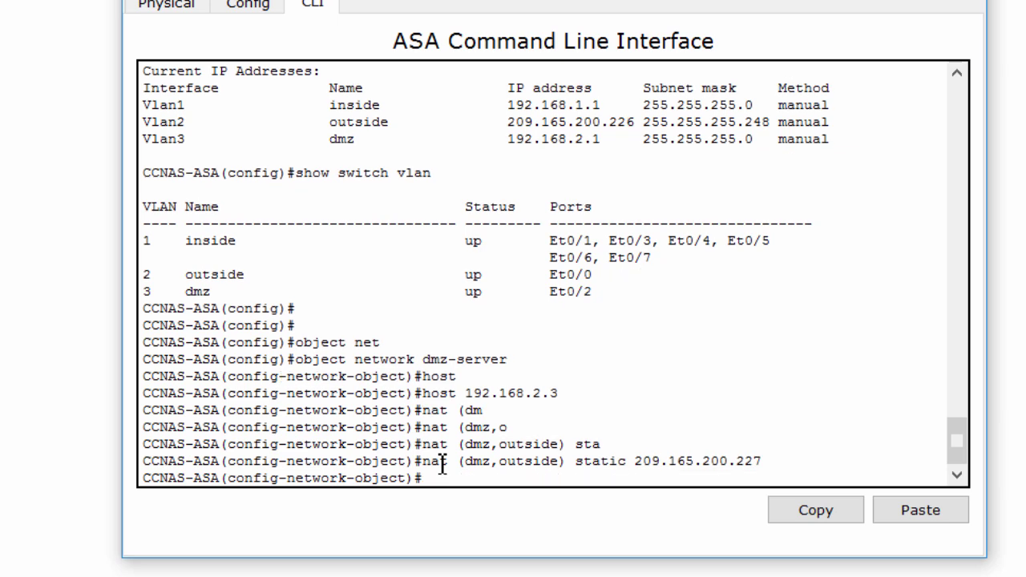
{"action": "type", "text": "ex"}
{"action": "key", "text": "Return"}
{"action": "key", "text": "Return"}
{"action": "key", "text": "Return"}
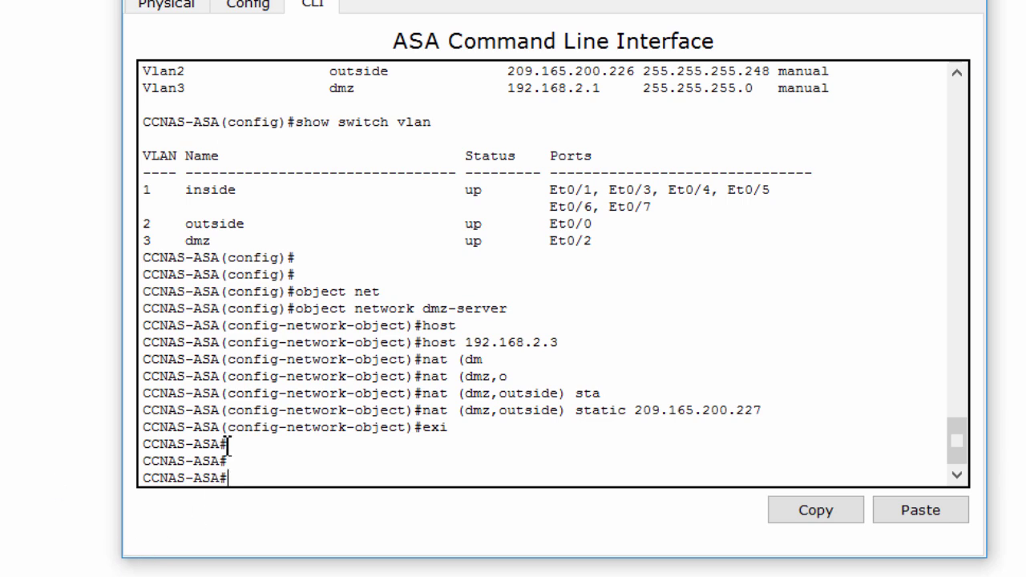
Step: In global configuration, add 'access-list OUTSIDE-DMZ permit icmp any host 192.168.2.3'
{"action": "type", "text": "conf t"}
{"action": "key", "text": "Return"}
{"action": "key", "text": "Return"}
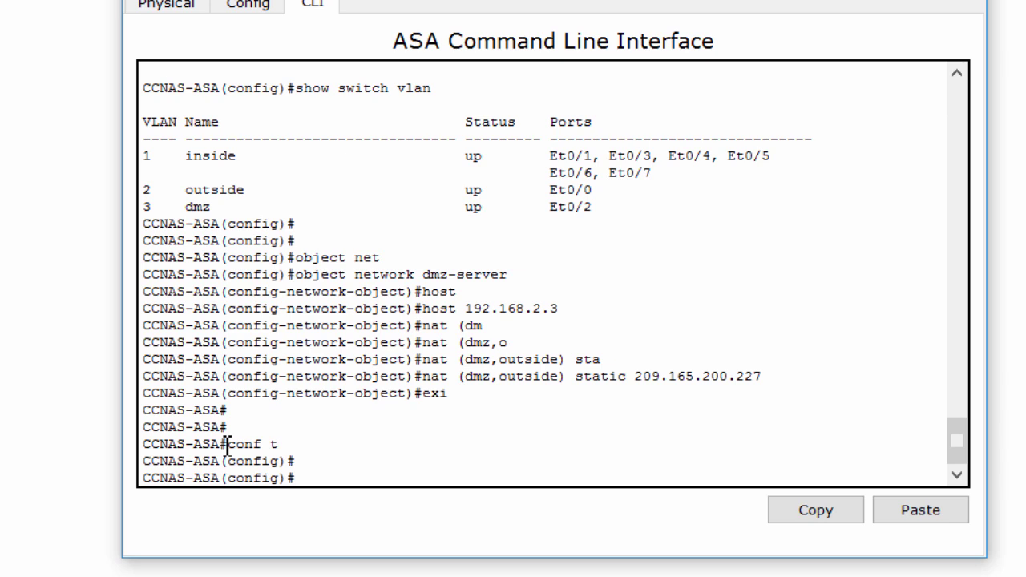
{"action": "type", "text": "access-li"}
{"action": "key", "text": "Tab"}
{"action": "type", "text": "OUTSIDE"}
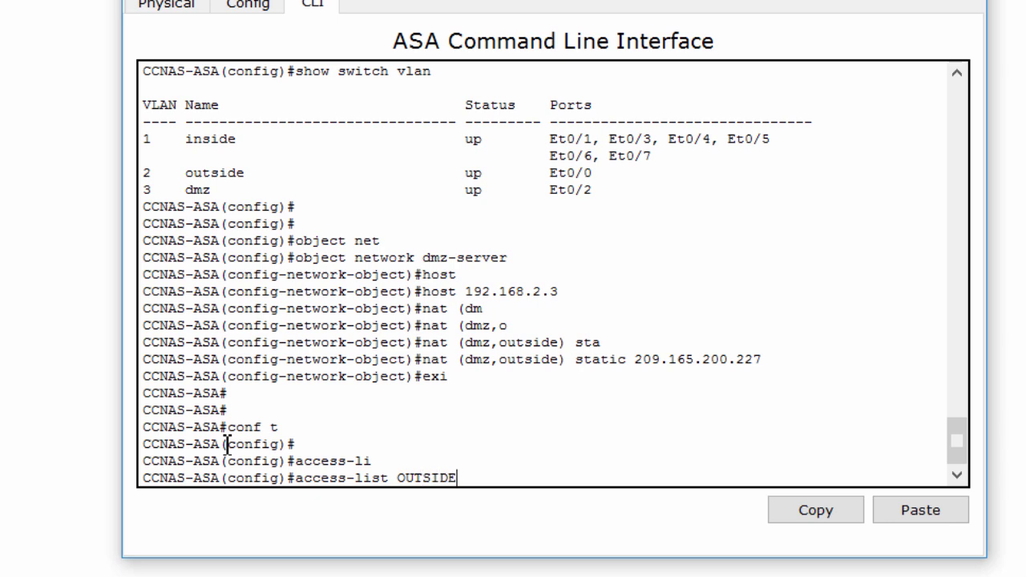
{"action": "type", "text": "-DMZ per"}
{"action": "key", "text": "Tab"}
{"action": "type", "text": "ic"}
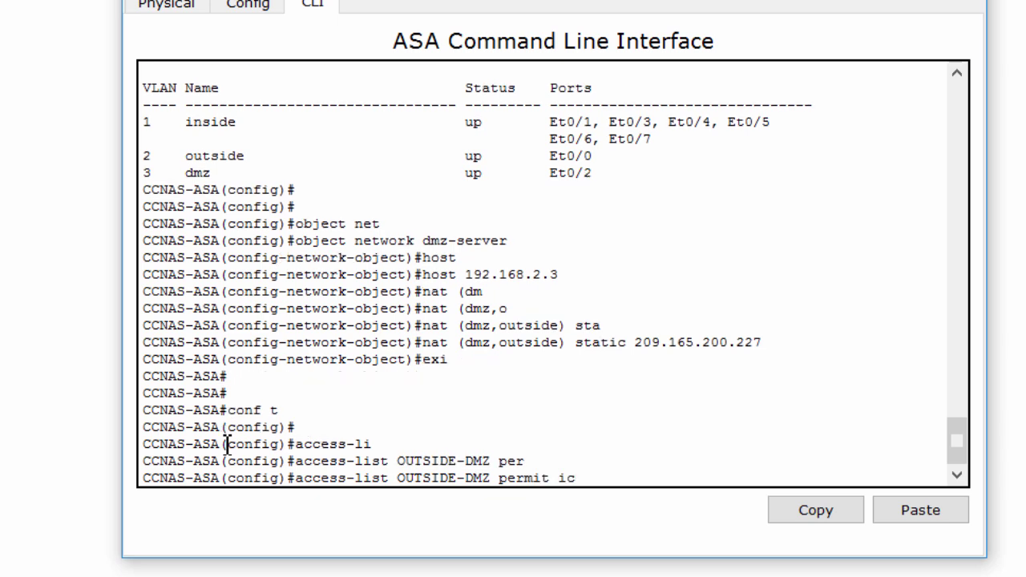
{"action": "type", "text": "mp any host 192.1"}
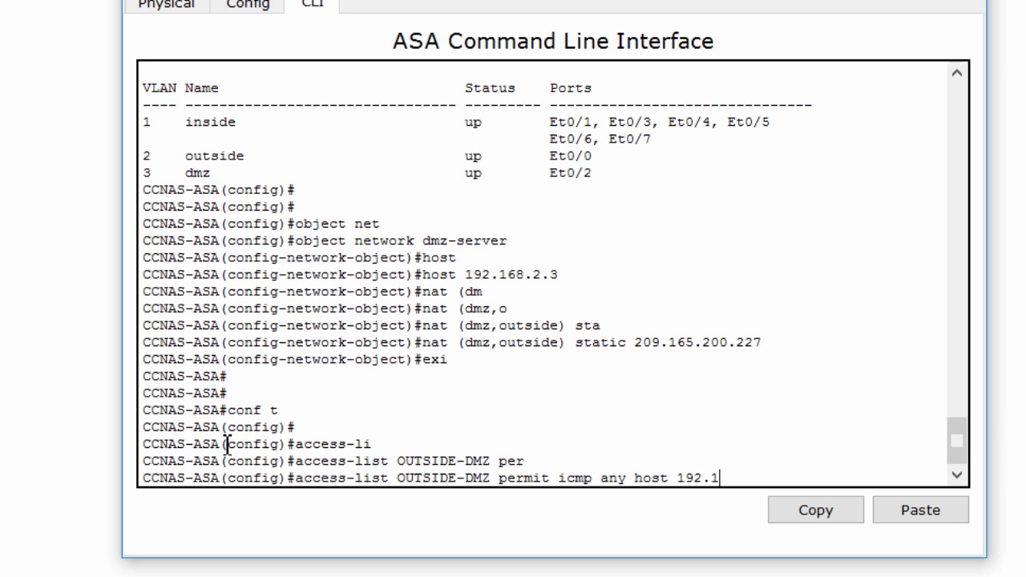
{"action": "type", "text": "68.2.3"}
{"action": "key", "text": "Return"}
Step: Add an OUTSIDE-DMZ rule permitting TCP to host 192.168.2.3 eq 80
{"action": "key", "text": "Up"}
{"action": "key", "text": "Left"}
{"action": "key", "text": "Left"}
{"action": "key", "text": "Left"}
{"action": "key", "text": "Left"}
{"action": "key", "text": "Left"}
{"action": "key", "text": "Left"}
{"action": "key", "text": "Left"}
{"action": "key", "text": "Left"}
{"action": "key", "text": "Left"}
{"action": "key", "text": "Left"}
{"action": "key", "text": "Left"}
{"action": "key", "text": "Left"}
{"action": "key", "text": "Left"}
{"action": "key", "text": "Left"}
{"action": "key", "text": "Left"}
{"action": "key", "text": "Left"}
{"action": "key", "text": "Left"}
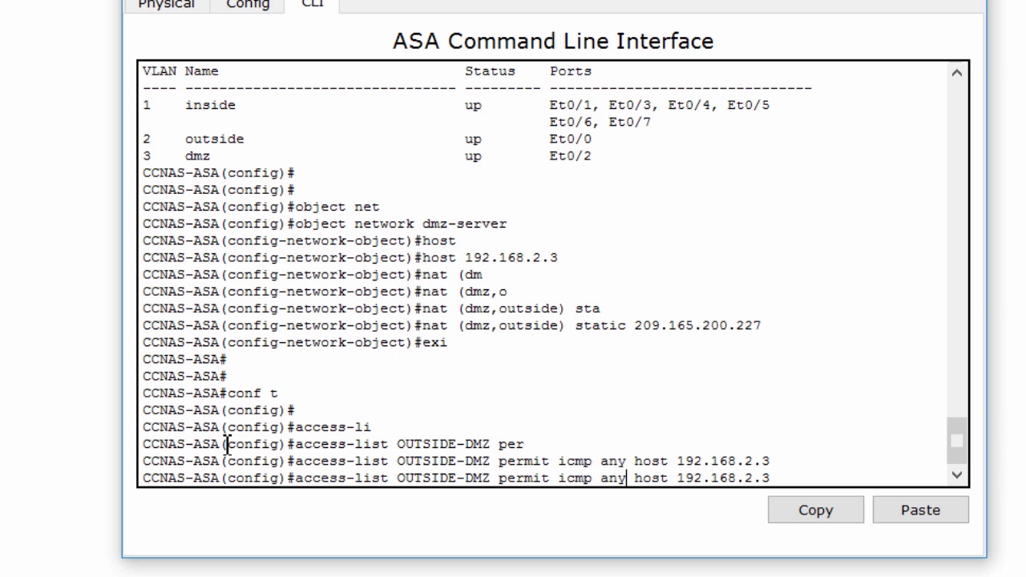
{"action": "key", "text": "Left"}
{"action": "key", "text": "Left"}
{"action": "key", "text": "Left"}
{"action": "key", "text": "Left"}
{"action": "key", "text": "BackSpace"}
{"action": "key", "text": "BackSpace"}
{"action": "key", "text": "BackSpace"}
{"action": "key", "text": "BackSpace"}
{"action": "type", "text": "t"}
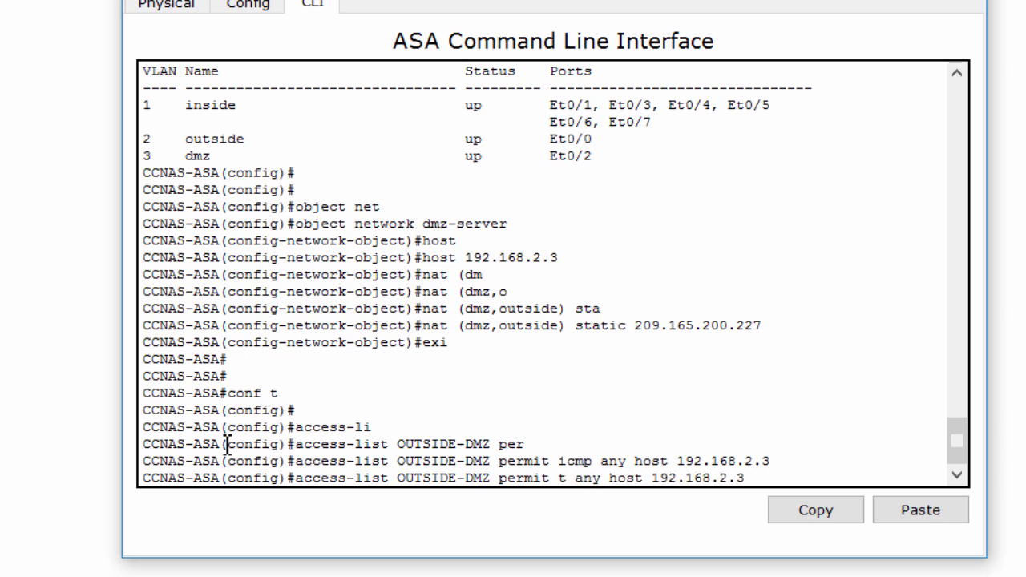
{"action": "type", "text": "cp"}
{"action": "key", "text": "Right"}
{"action": "key", "text": "Right"}
{"action": "key", "text": "Right"}
{"action": "key", "text": "Right"}
{"action": "key", "text": "Right"}
{"action": "key", "text": "Right"}
{"action": "key", "text": "Right"}
{"action": "key", "text": "Right"}
{"action": "key", "text": "Right"}
{"action": "key", "text": "Right"}
{"action": "key", "text": "Right"}
{"action": "key", "text": "Right"}
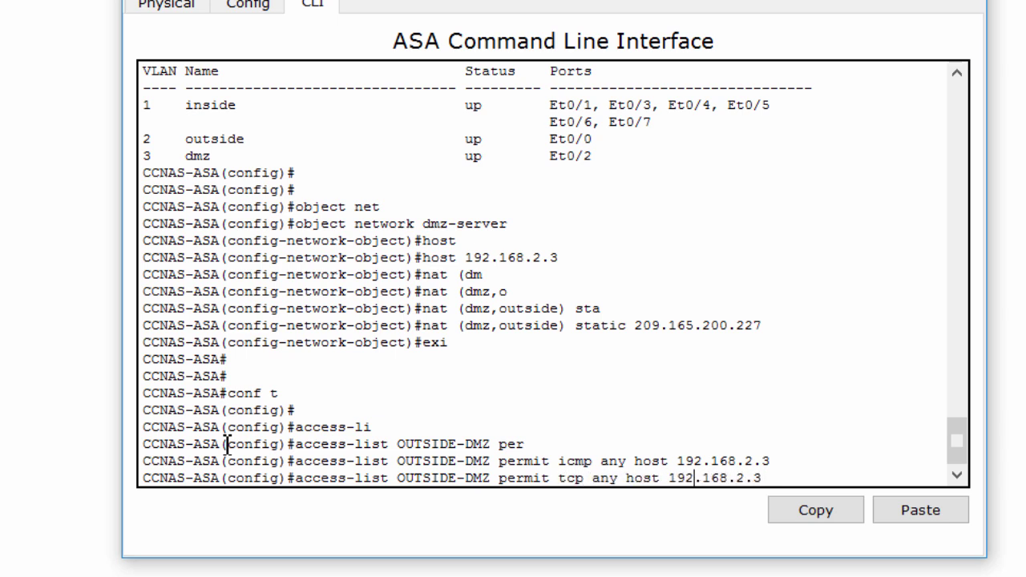
{"action": "type", "text": "eq 80"}
{"action": "key", "text": "Return"}
{"action": "key", "text": "Return"}
{"action": "key", "text": "Return"}
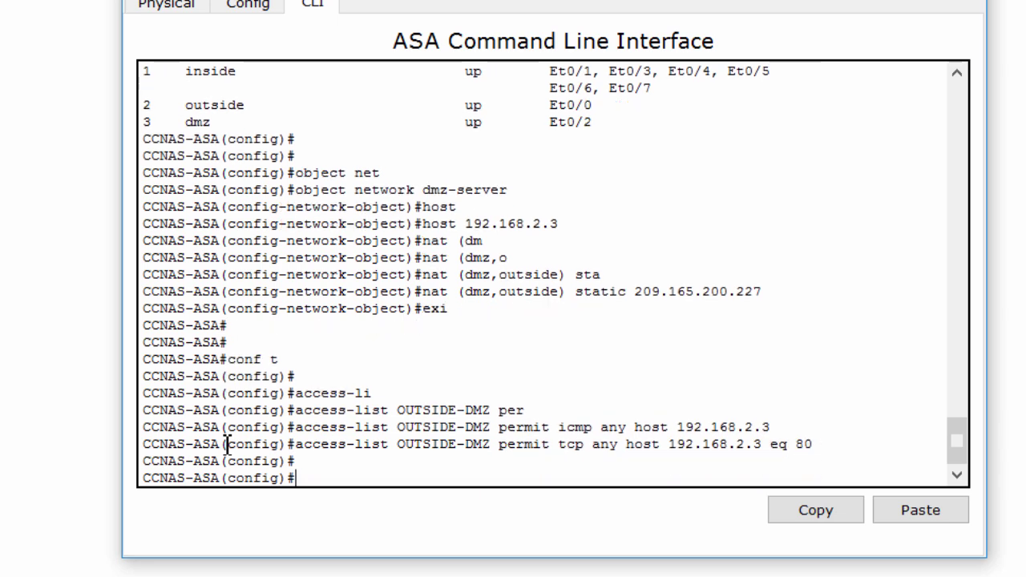
Step: Apply OUTSIDE-DMZ inbound on the outside interface with access-group
{"action": "type", "text": "access"}
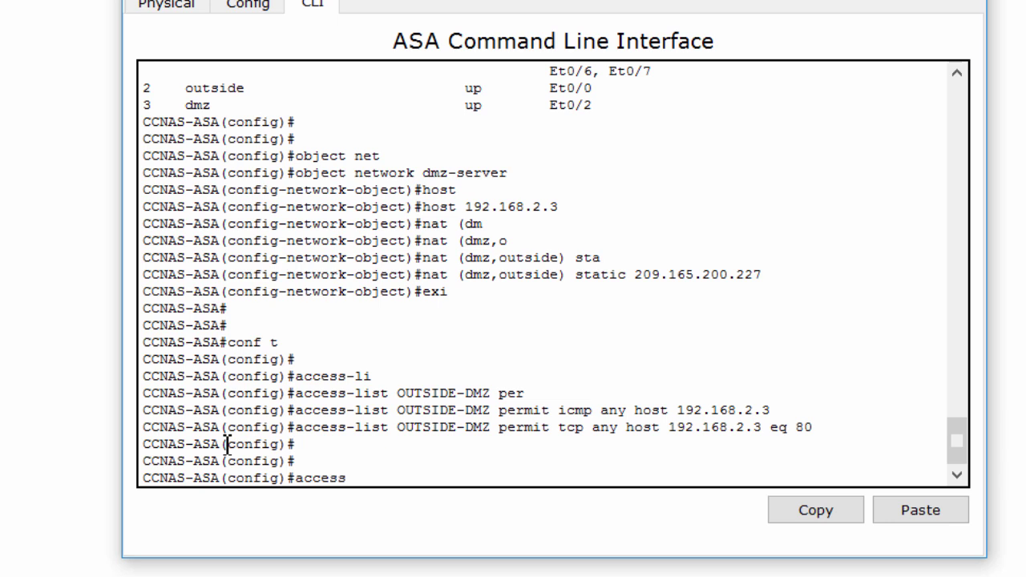
{"action": "type", "text": "-g"}
{"action": "key", "text": "Tab"}
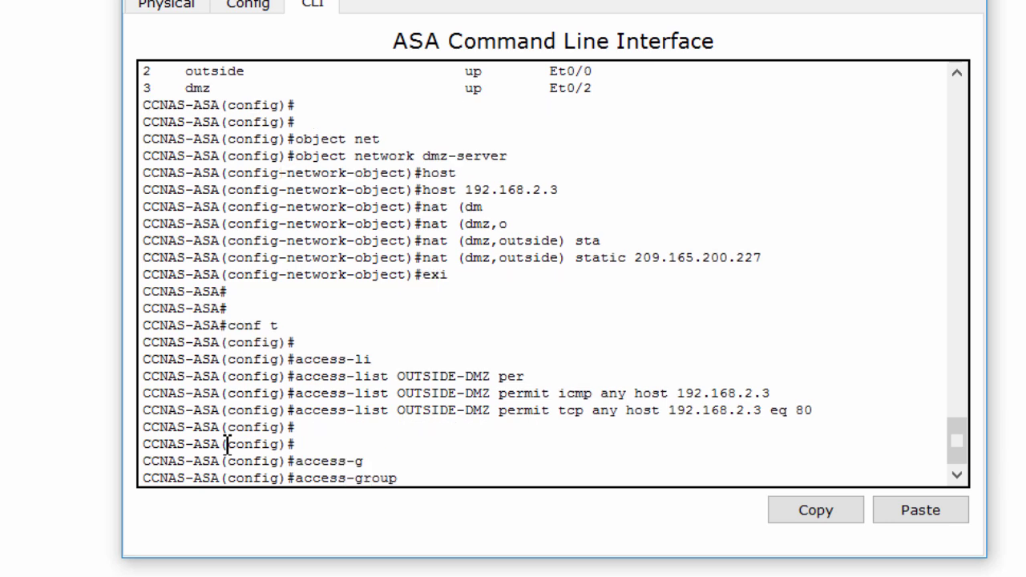
{"action": "type", "text": "OUTSIDE-DMZ"}
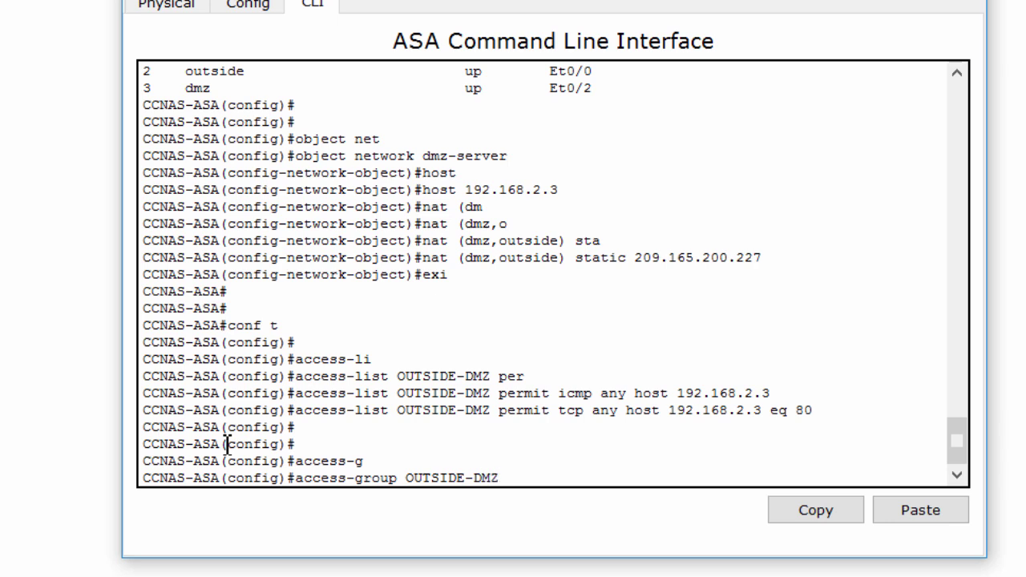
{"action": "type", "text": " in"}
{"action": "key", "text": "Tab"}
{"action": "type", "text": "in"}
{"action": "key", "text": "Tab"}
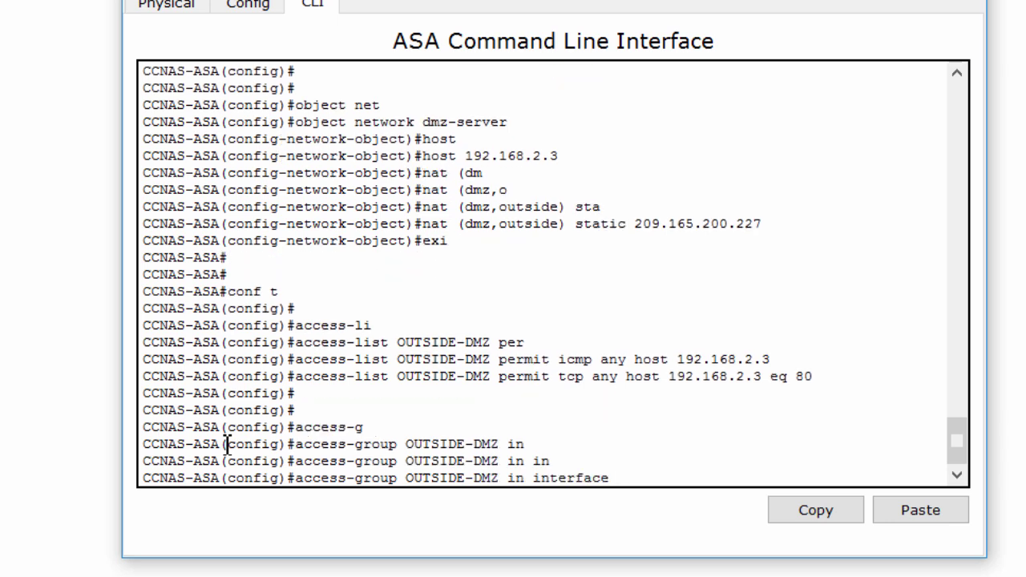
{"action": "type", "text": "o"}
{"action": "key", "text": "Tab"}
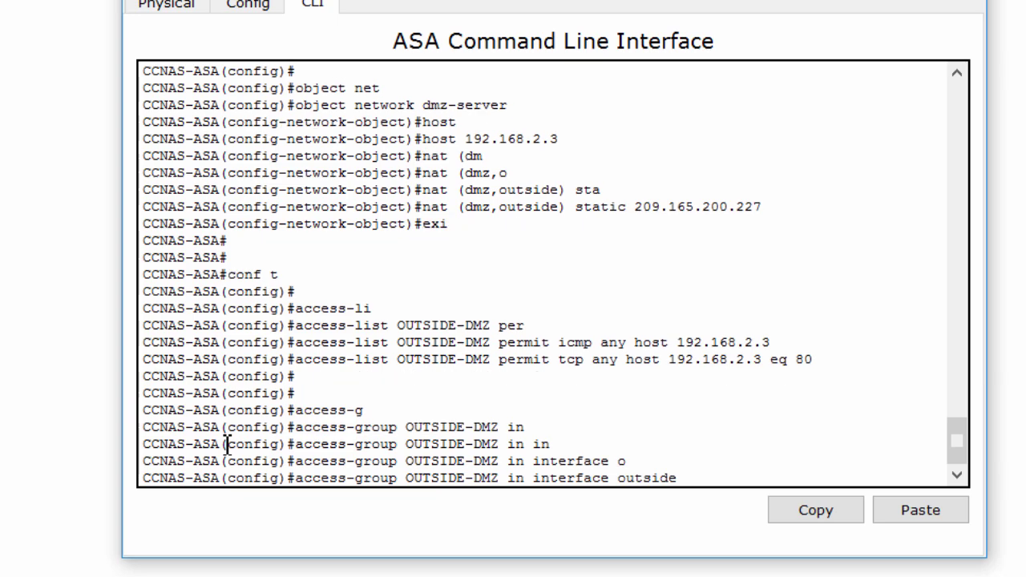
{"action": "key", "text": "Return"}
{"action": "key", "text": "Return"}
{"action": "key", "text": "Return"}
{"action": "key", "text": "Return"}
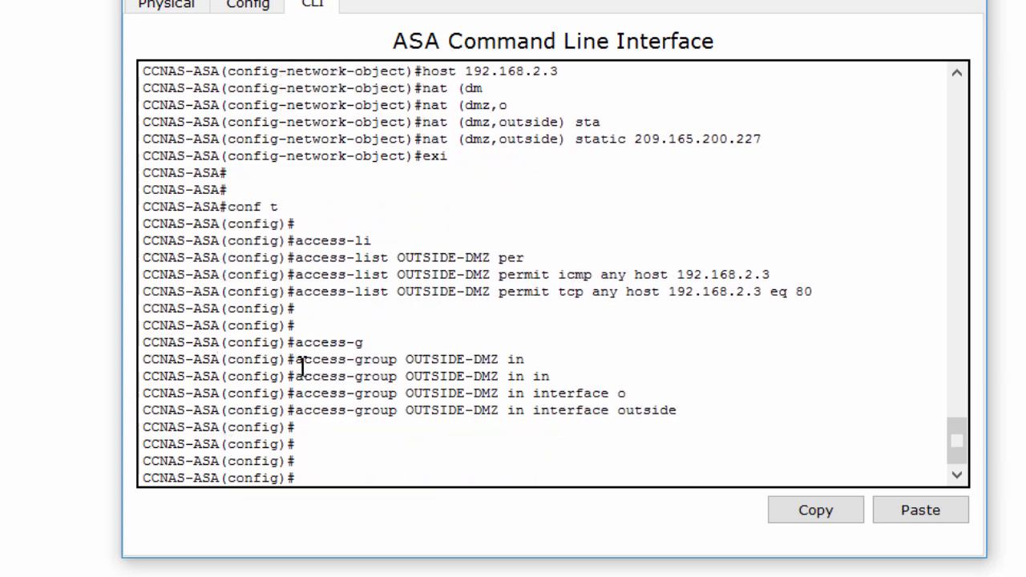
Step: Close the ASA CLI window and check the activity results showing 100% completion
{"action": "left_click", "coordinate": [962, 10]}
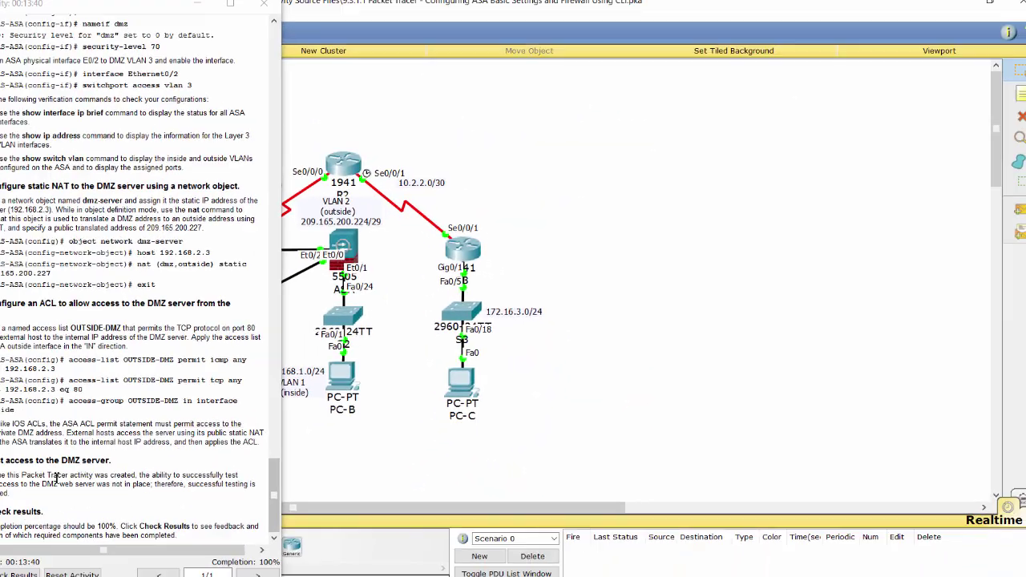
{"action": "left_click", "coordinate": [16, 575]}
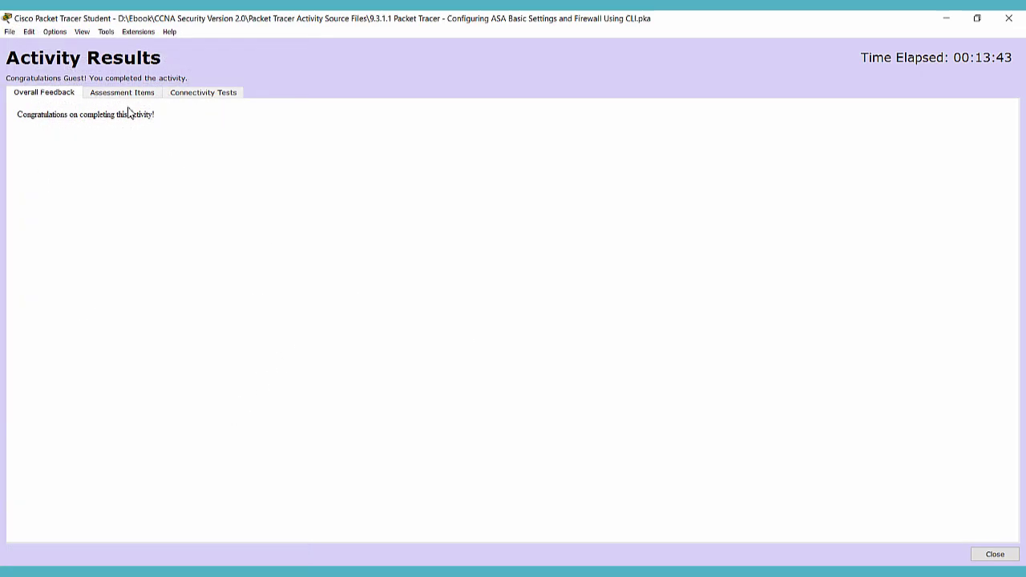
{"action": "left_click", "coordinate": [127, 94]}
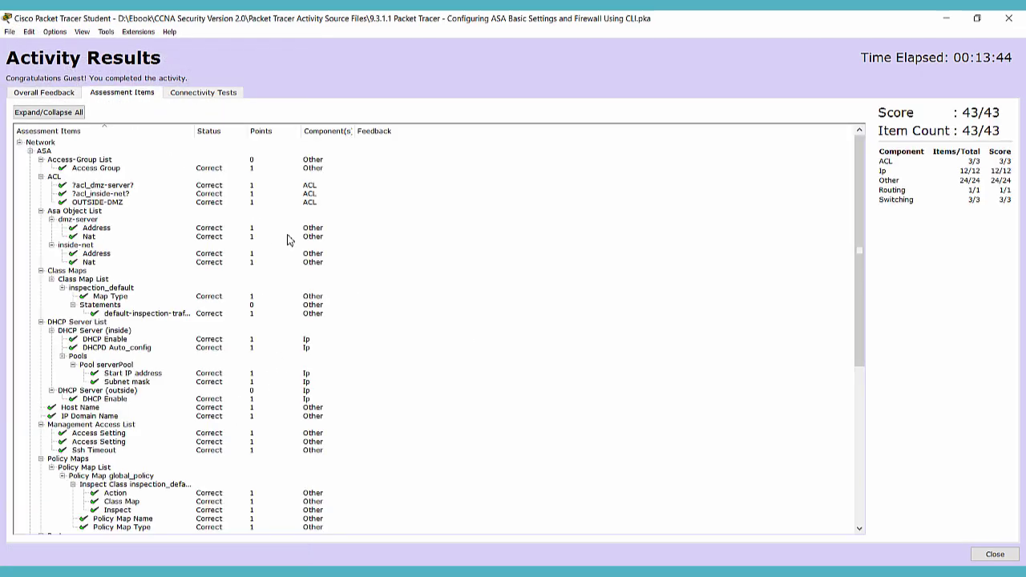
{"action": "left_click_drag", "start_coordinate": [134, 274], "coordinate": [133, 527]}
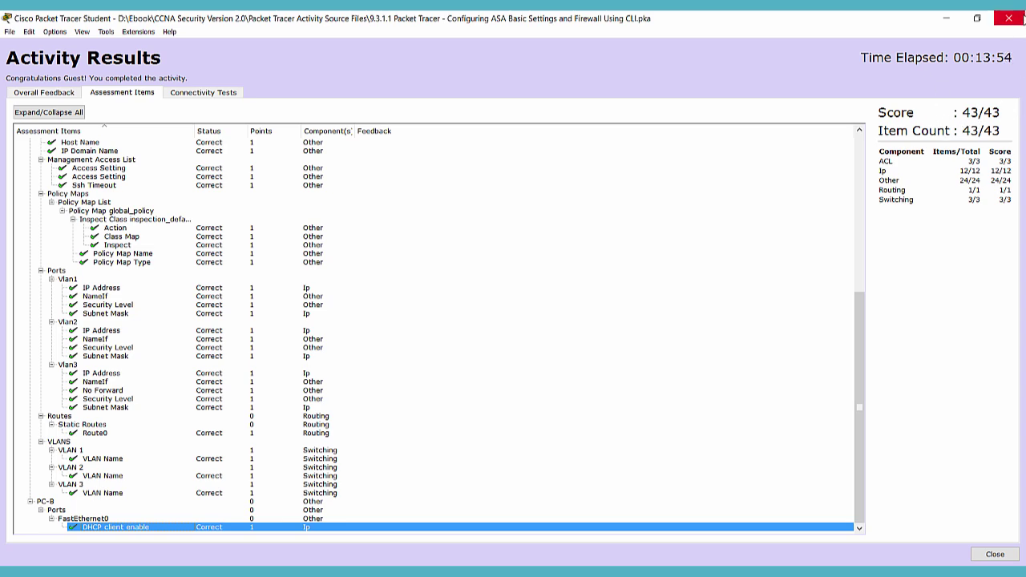
{"action": "left_click", "coordinate": [1008, 18]}
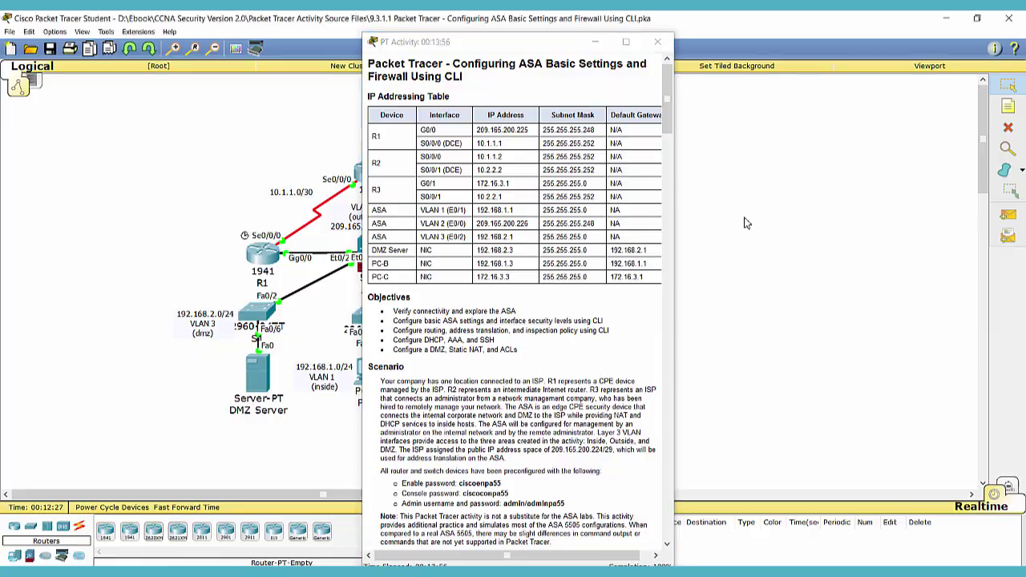